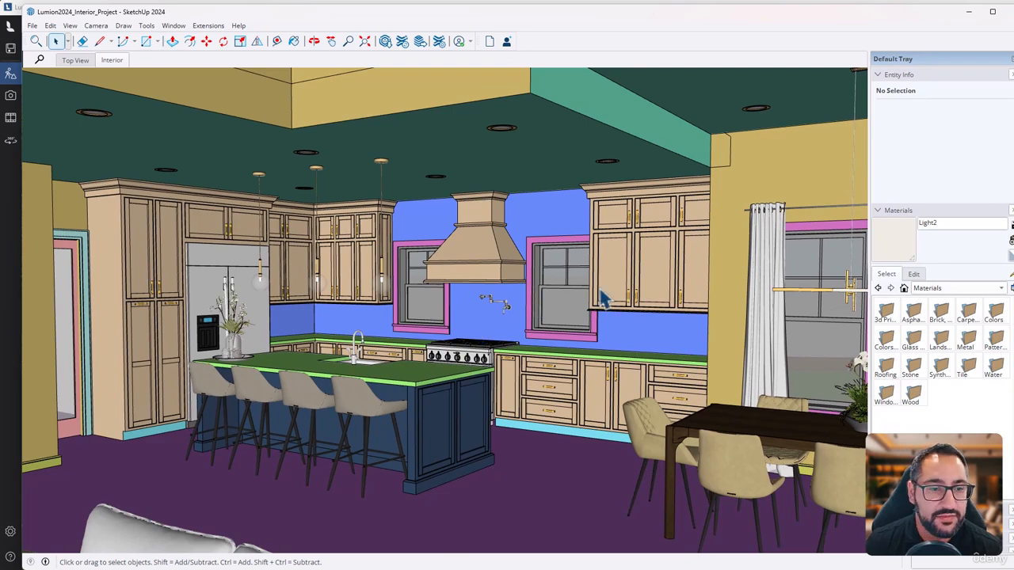
Fit the whole house model in view and examine its exterior, driveway, pool and surrounding site
scroll(602, 339, down, 3)
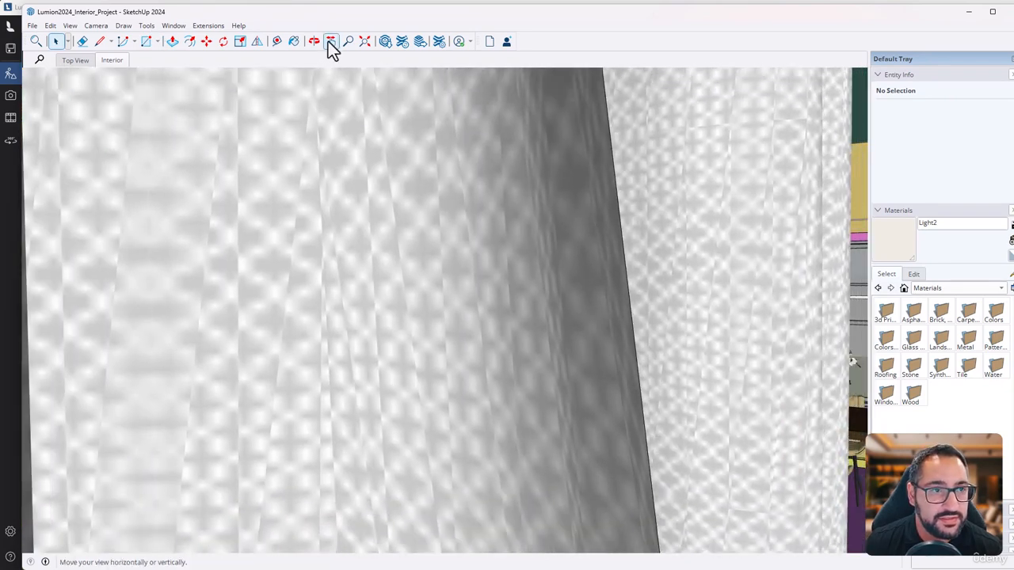
click(366, 43)
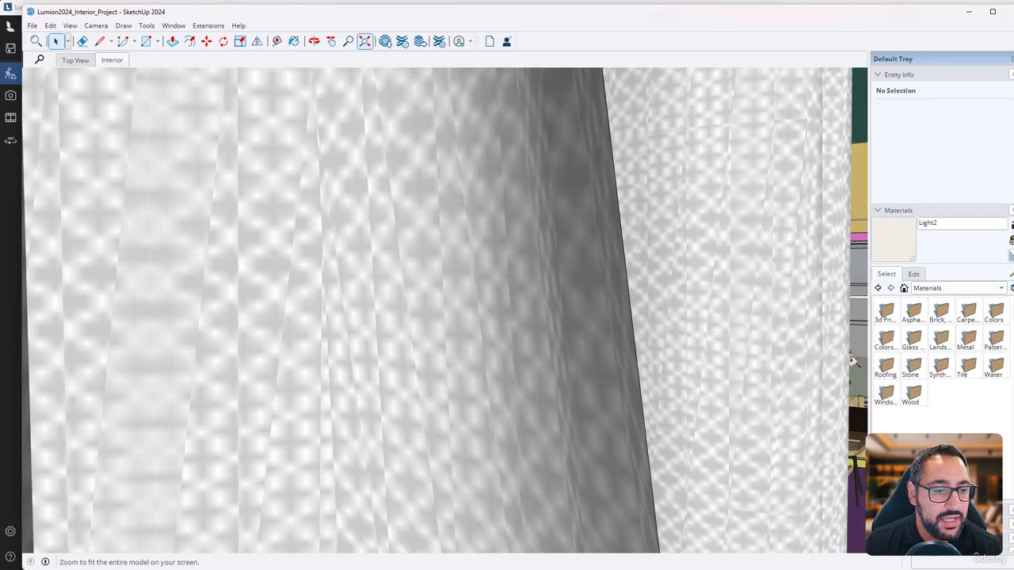
click(372, 42)
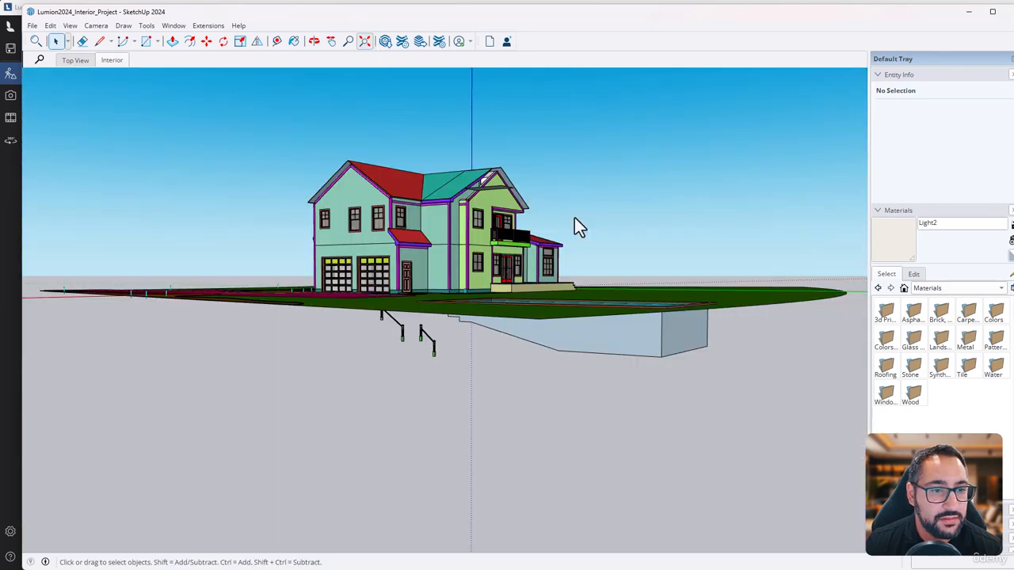
key(o)
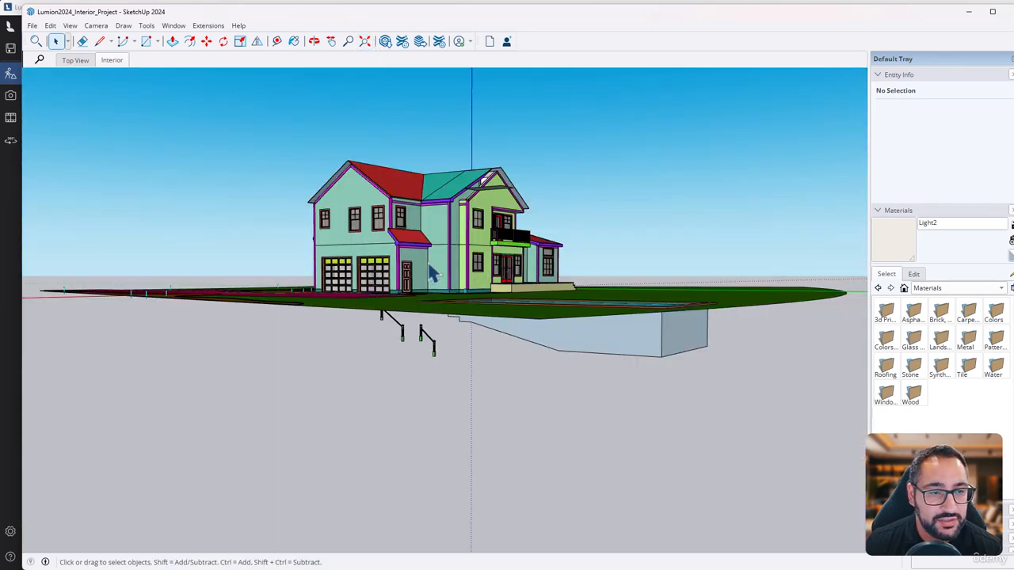
drag(434, 273, 507, 283)
middle_drag(506, 283, 287, 378)
scroll(298, 290, down, 3)
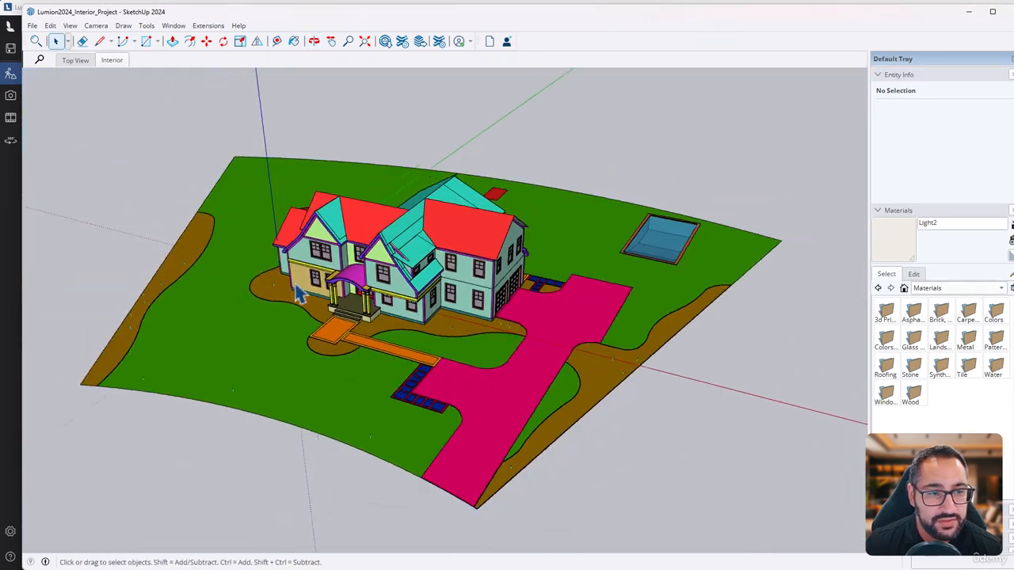
scroll(476, 301, up, 3)
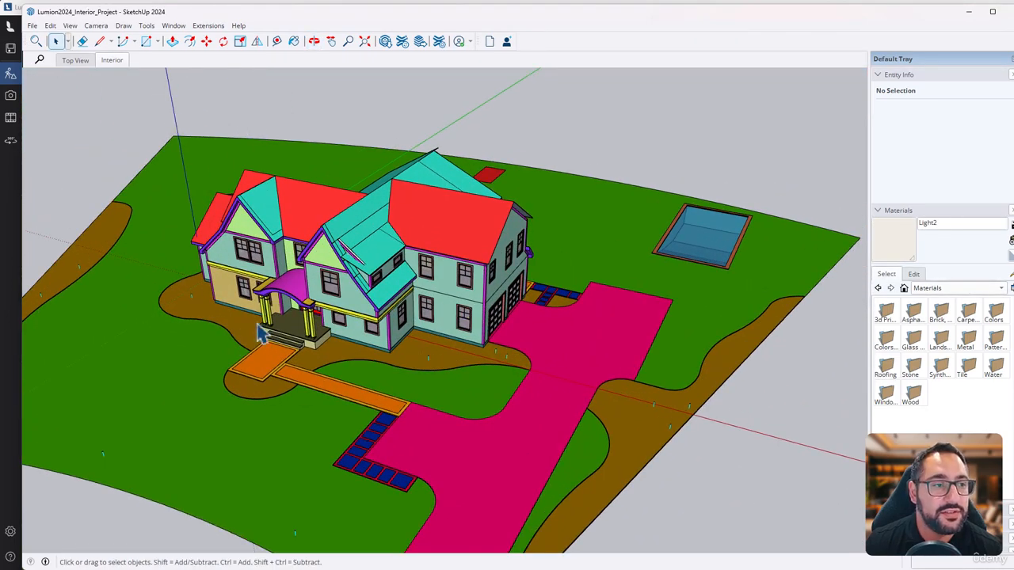
scroll(262, 326, up, 5)
Return to the Interior scene and examine the living area, kitchen island, cabinets and dining area
click(113, 61)
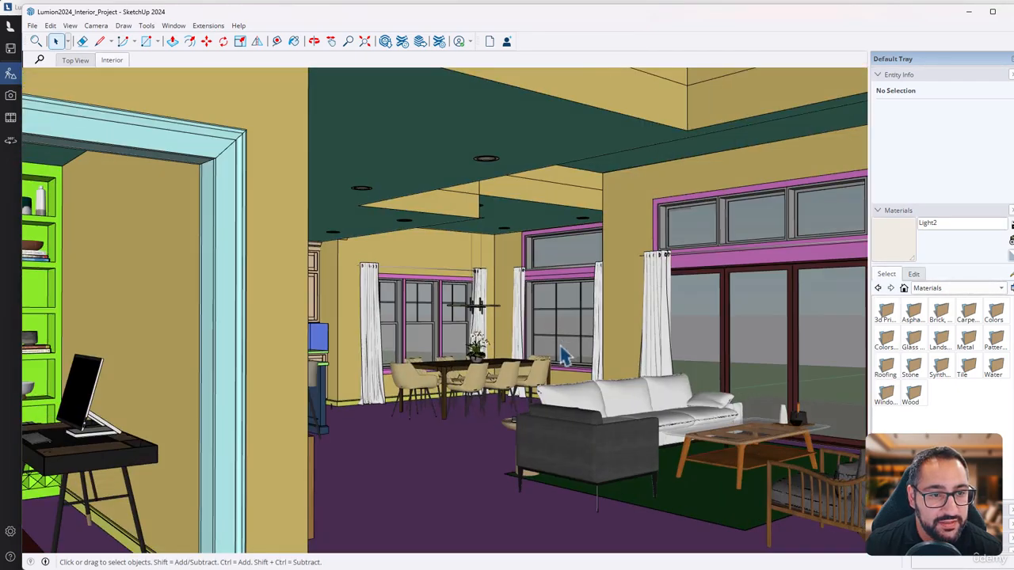
mouse_move(433, 374)
middle_down()
mouse_move(438, 360)
mouse_move(464, 357)
mouse_move(338, 380)
mouse_move(463, 359)
mouse_move(409, 359)
mouse_move(516, 370)
mouse_move(476, 355)
mouse_move(431, 380)
middle_up()
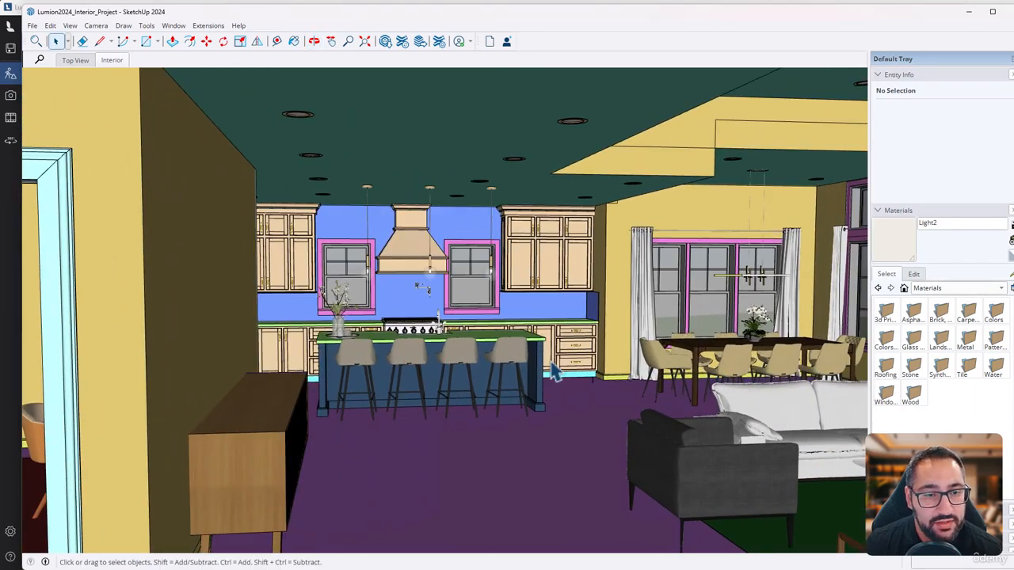
mouse_move(536, 378)
middle_down()
mouse_move(640, 378)
mouse_move(219, 362)
mouse_move(781, 355)
mouse_move(559, 402)
mouse_move(708, 385)
mouse_move(343, 343)
mouse_move(225, 359)
mouse_move(418, 353)
middle_up()
scroll(259, 347, up, 3)
mouse_move(263, 354)
middle_down()
mouse_move(238, 344)
mouse_move(622, 355)
mouse_move(328, 376)
mouse_move(480, 351)
mouse_move(602, 383)
middle_up()
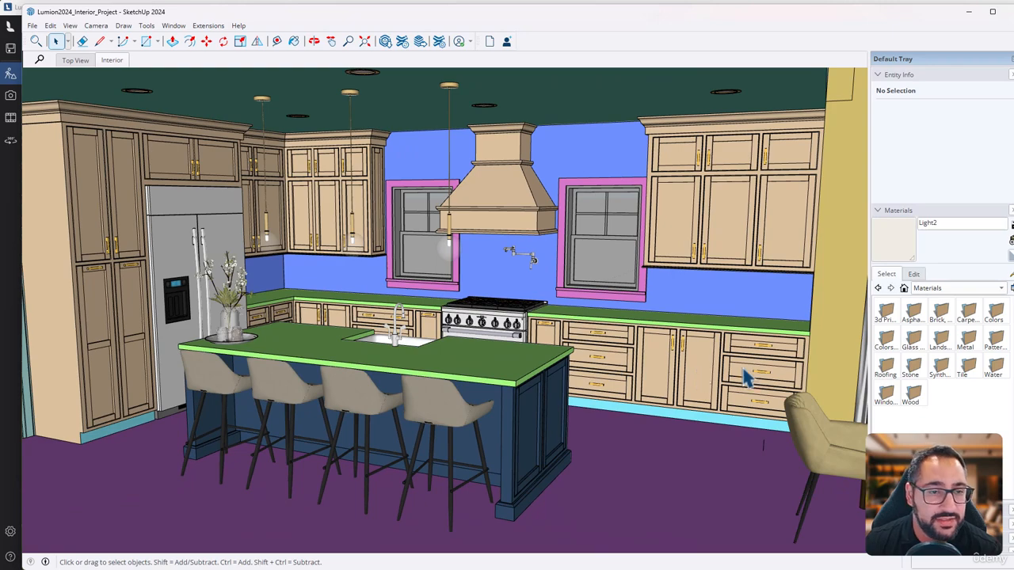
mouse_move(743, 378)
middle_down()
mouse_move(753, 356)
mouse_move(673, 324)
mouse_move(590, 356)
middle_up()
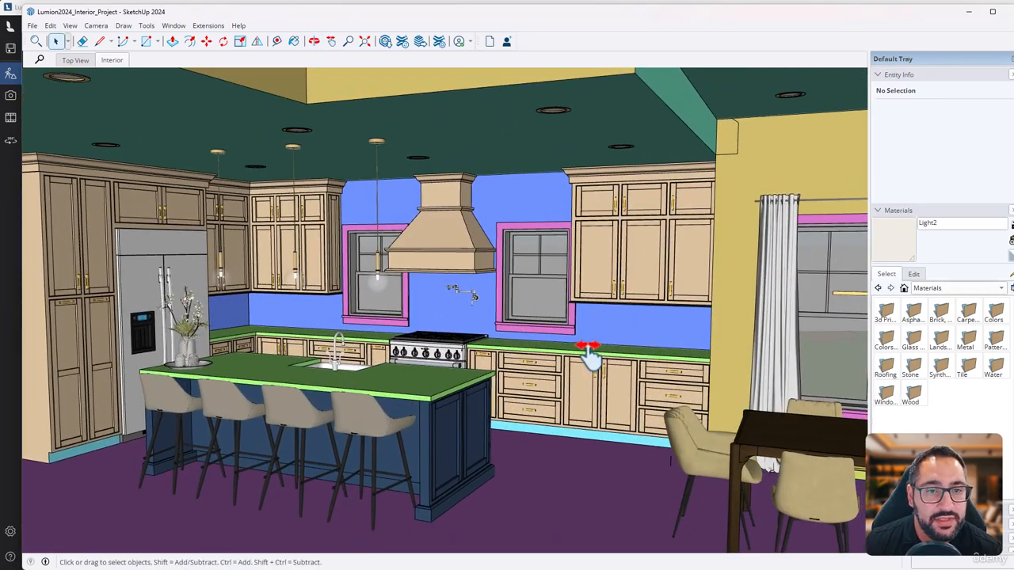
scroll(591, 357, down, 1)
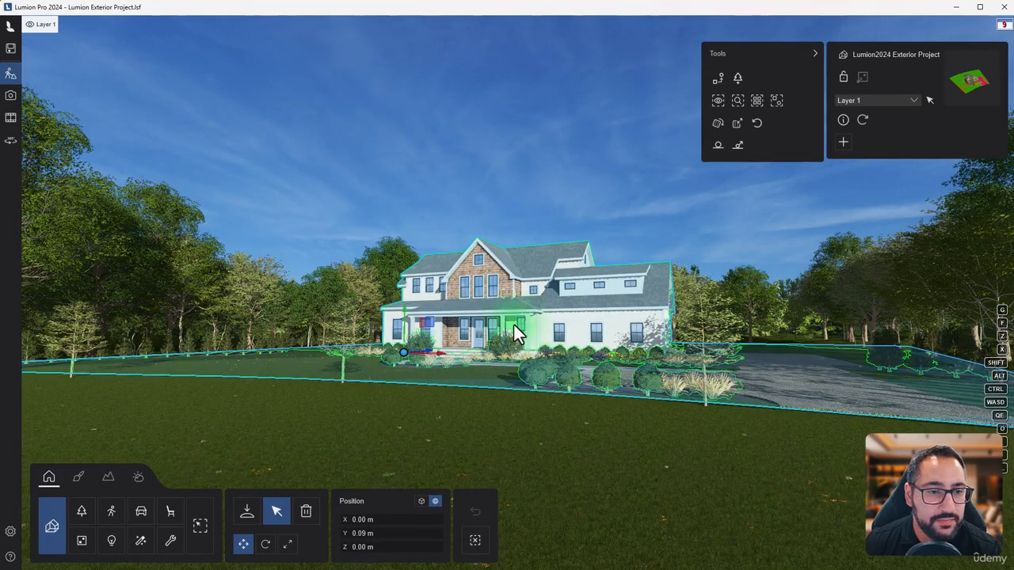
Switch to Lumion and create a new project from the empty flat-grass template with a cloudy sky
click(477, 288)
mouse_move(14, 53)
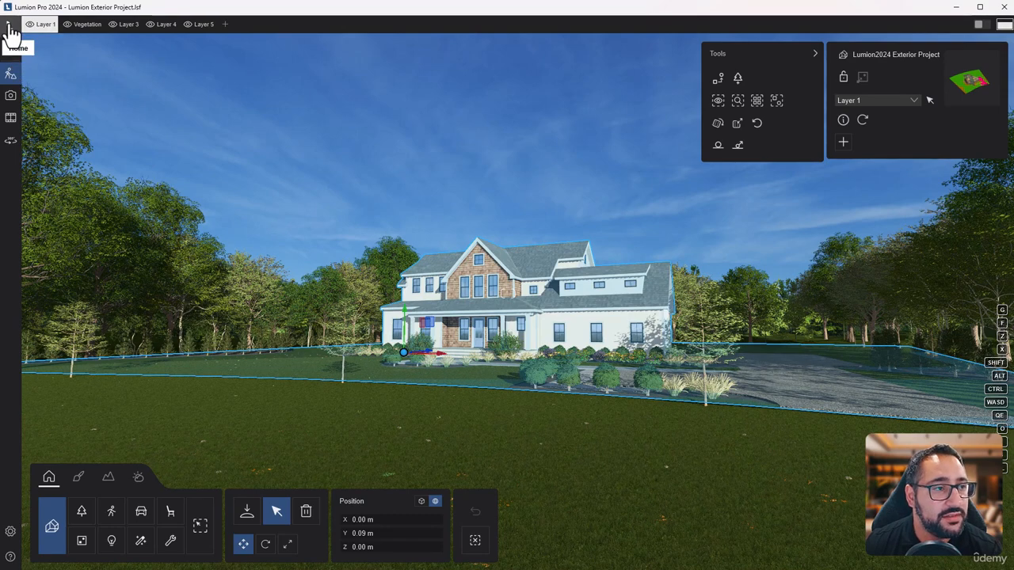
click(9, 26)
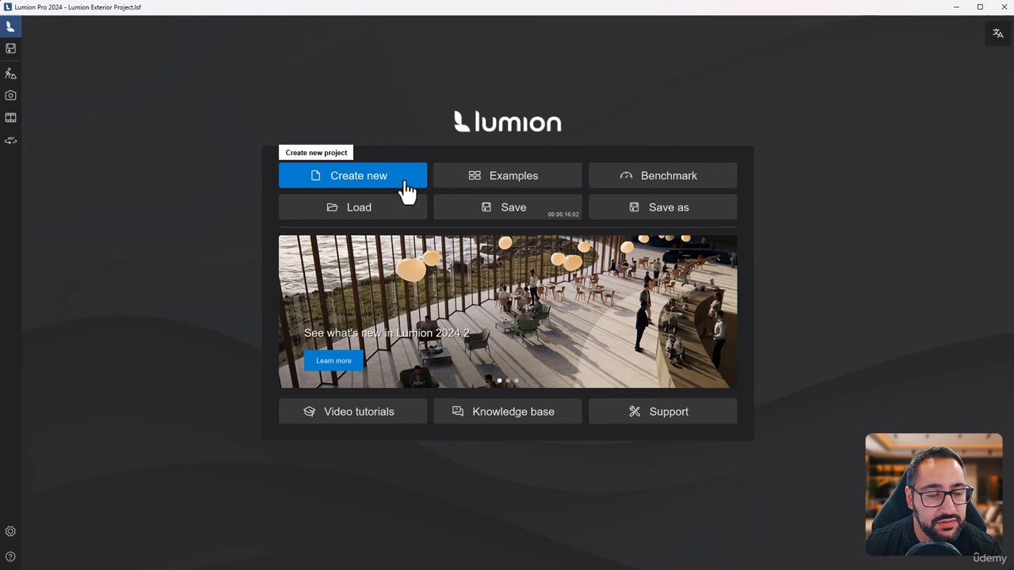
click(405, 188)
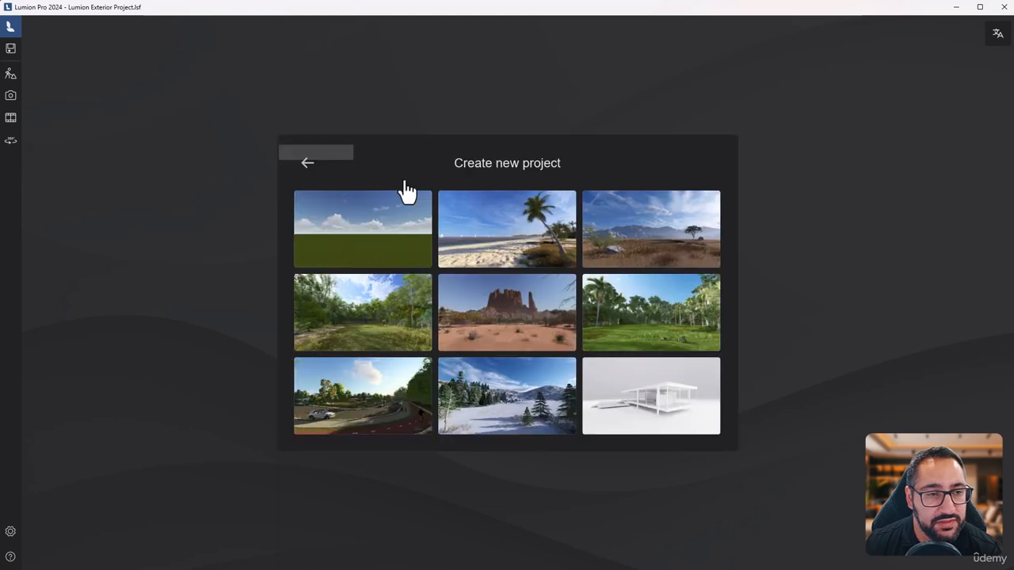
click(380, 234)
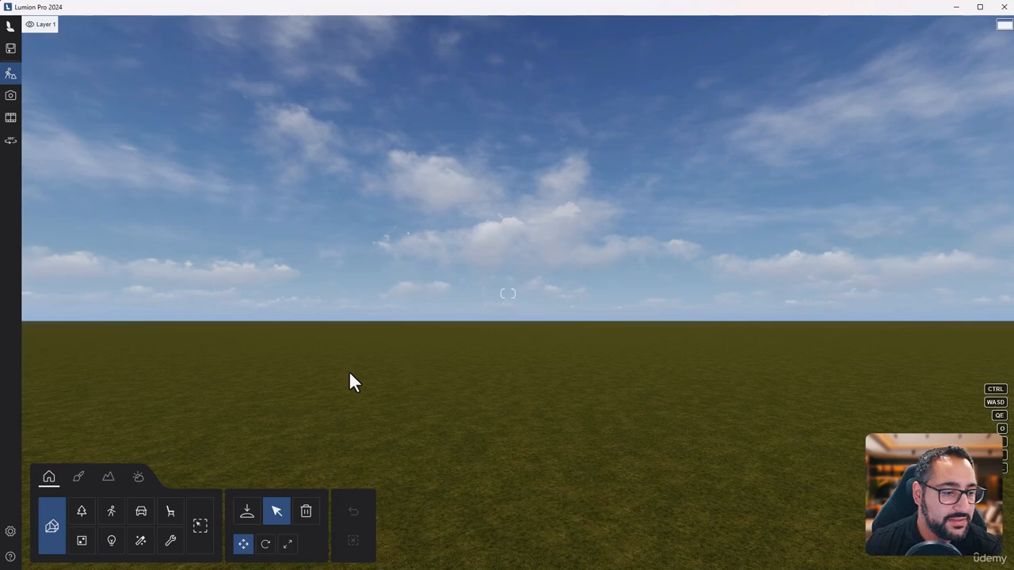
Import the SketchUp file as model Lumion2024_Interior_Project in the Main (default) category, without edges/lines or forced double-sided surfaces
click(248, 510)
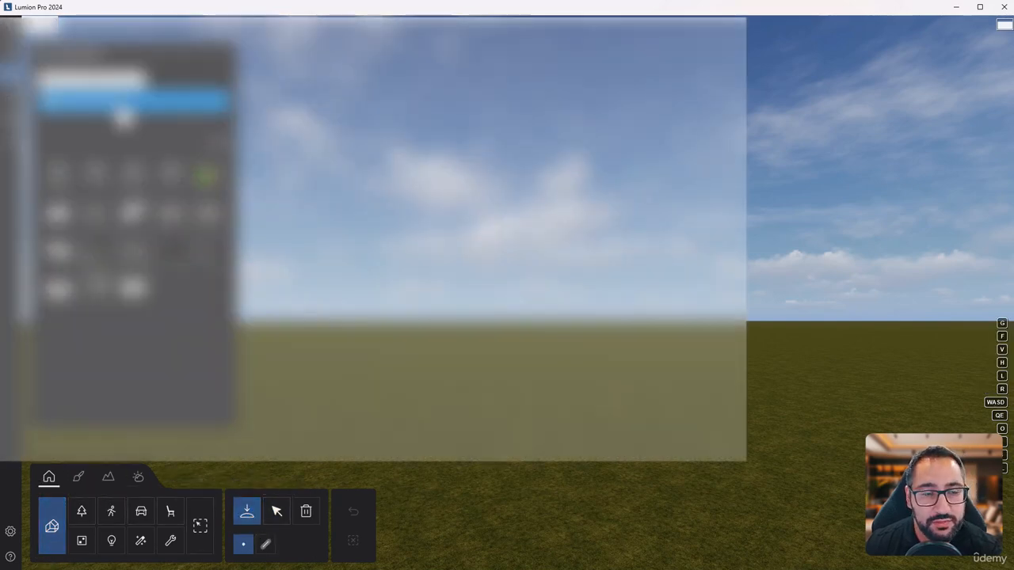
click(122, 112)
drag(423, 32, 500, 39)
click(143, 228)
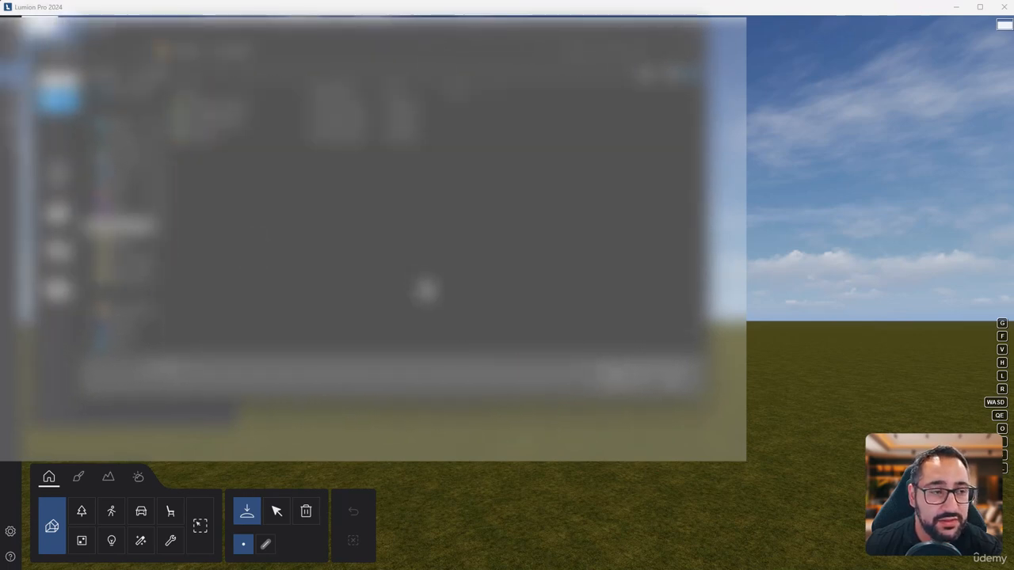
click(140, 265)
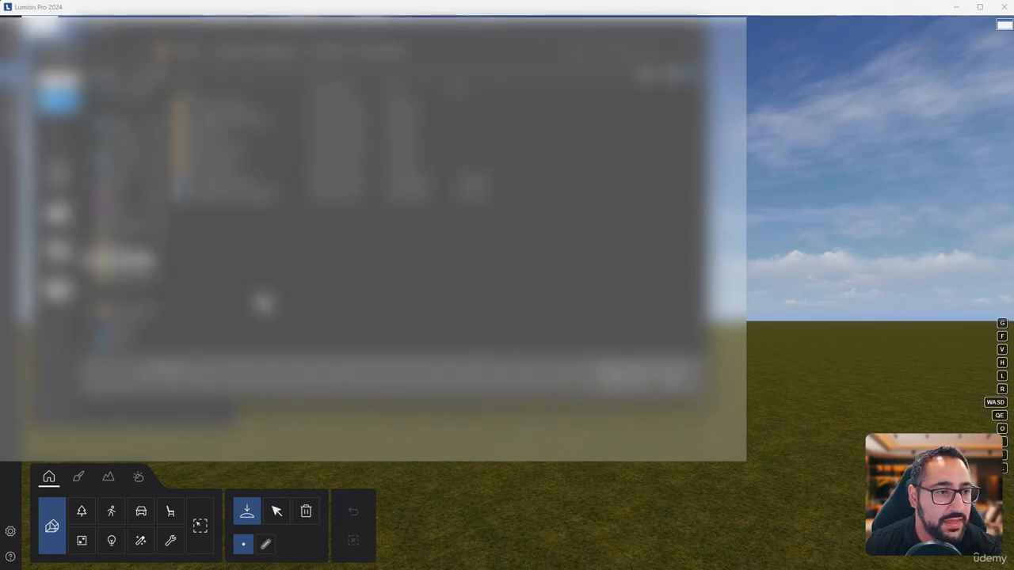
click(324, 196)
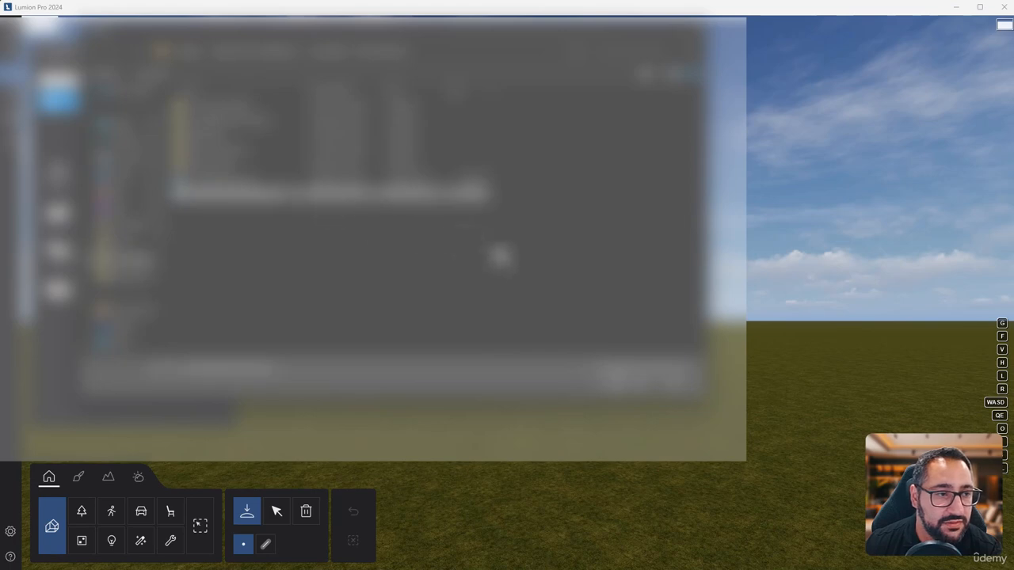
click(619, 388)
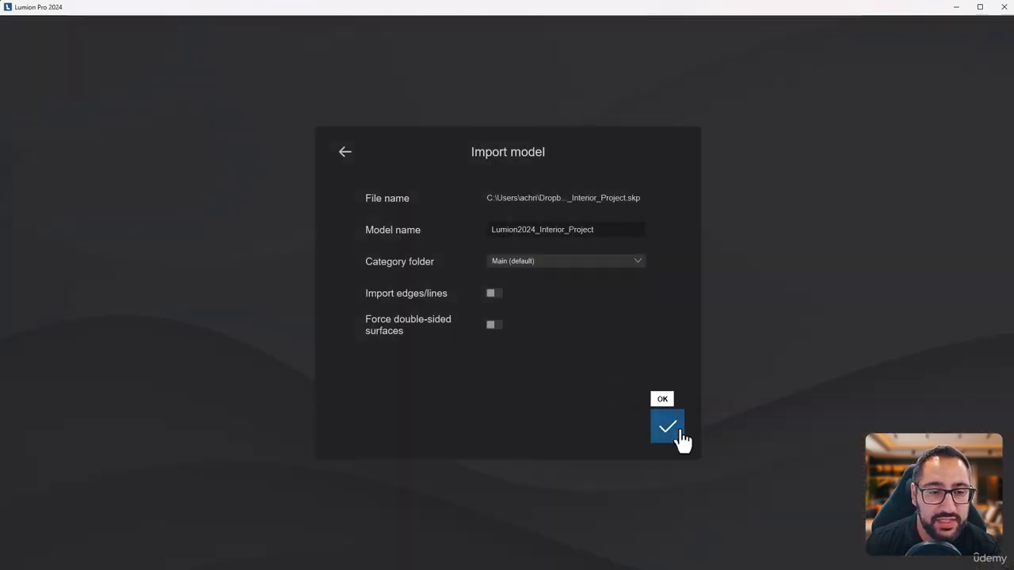
click(668, 428)
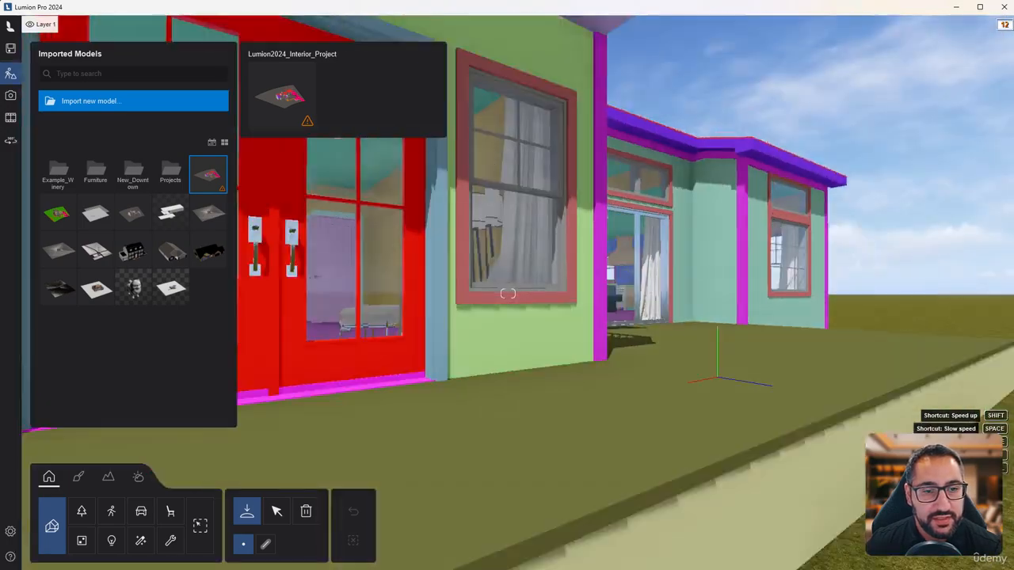
Place the imported interior project model on the grass and select it
key(s)
right_drag(508, 294, 508, 309)
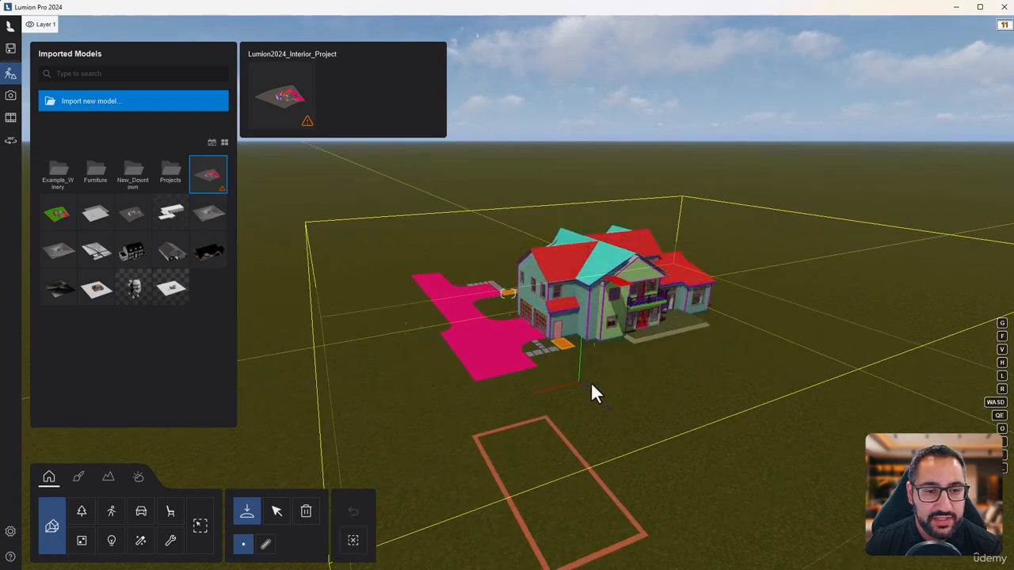
click(276, 513)
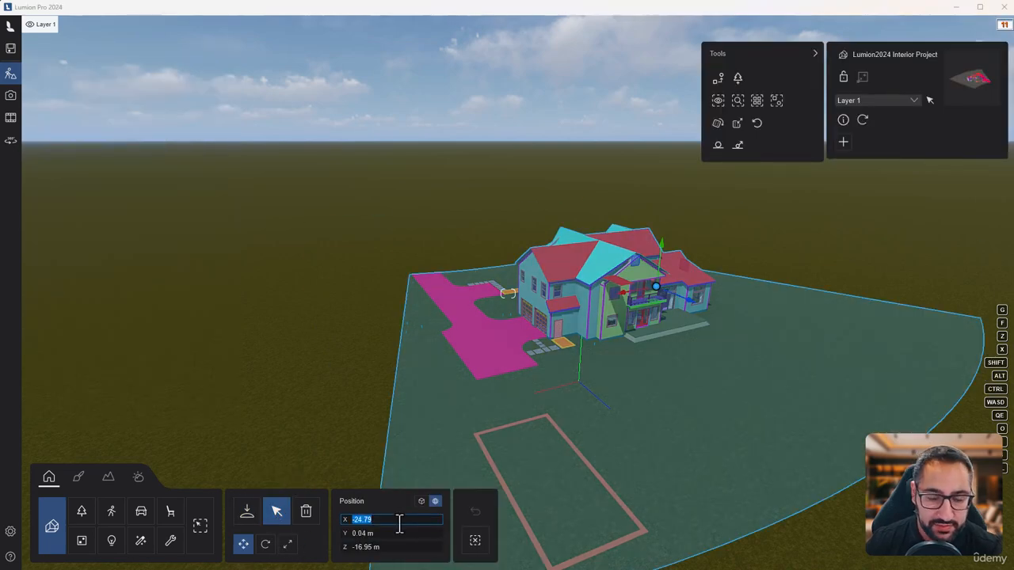
Set the placed model's position to X 0, Y 0.09 and Z 0 m
text(0)
key(Return)
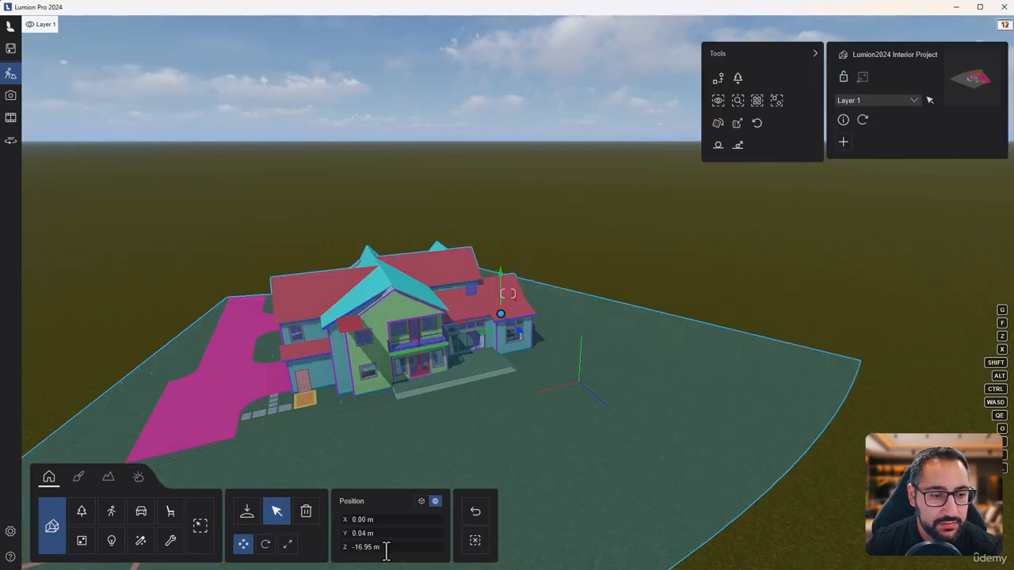
key(Return)
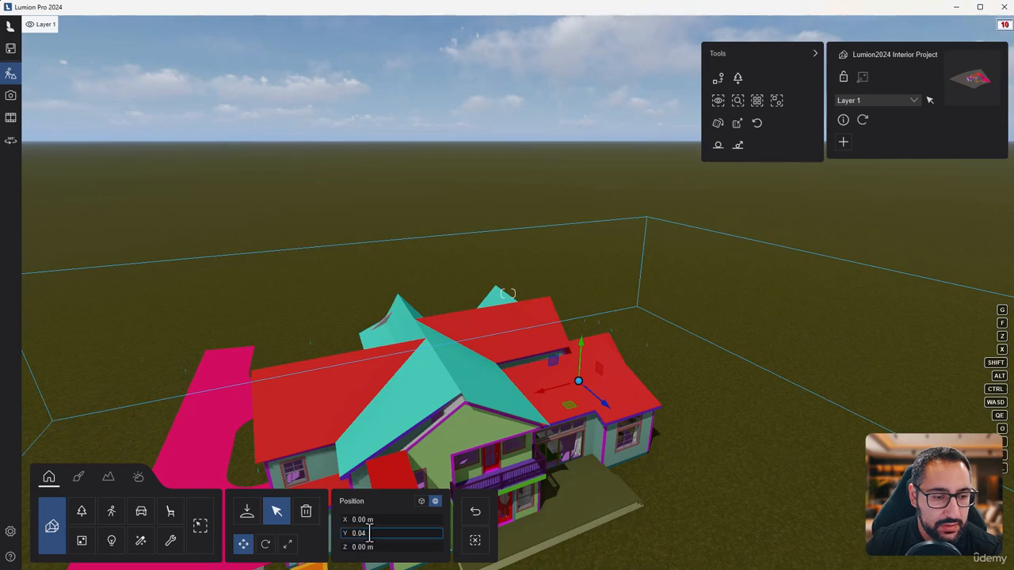
click(370, 533)
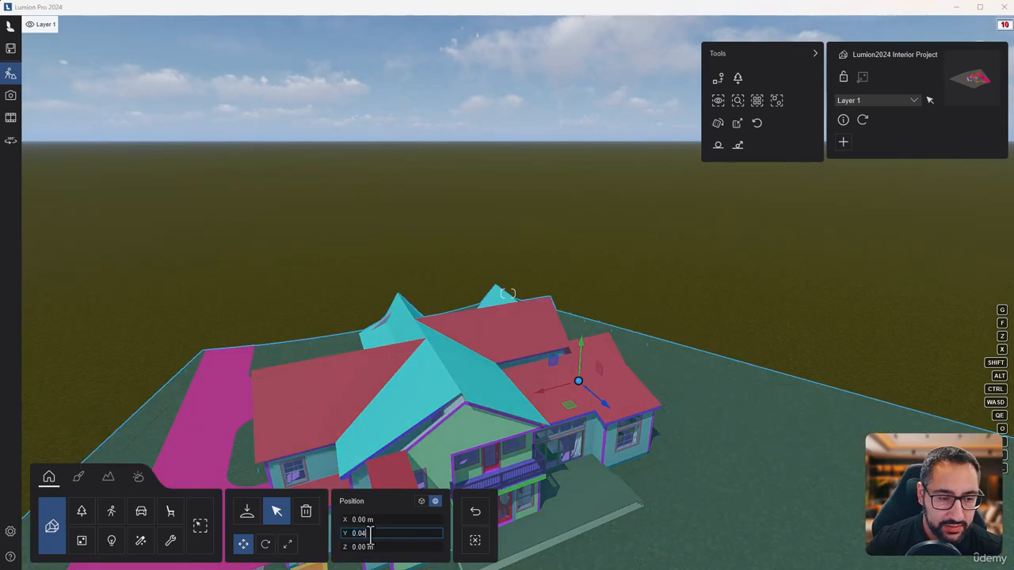
text(0.09)
key(Return)
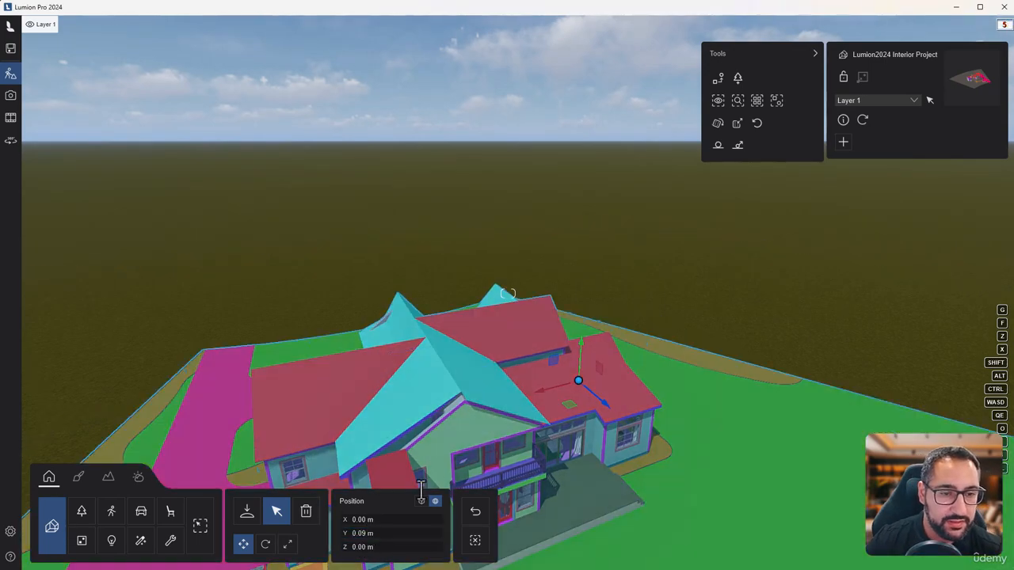
Examine the placed house from the garage side, check the project's performance statistics, and inspect the entry hall inside
key(a)
right_drag(508, 293, 610, 357)
right_drag(571, 282, 549, 353)
key(a)
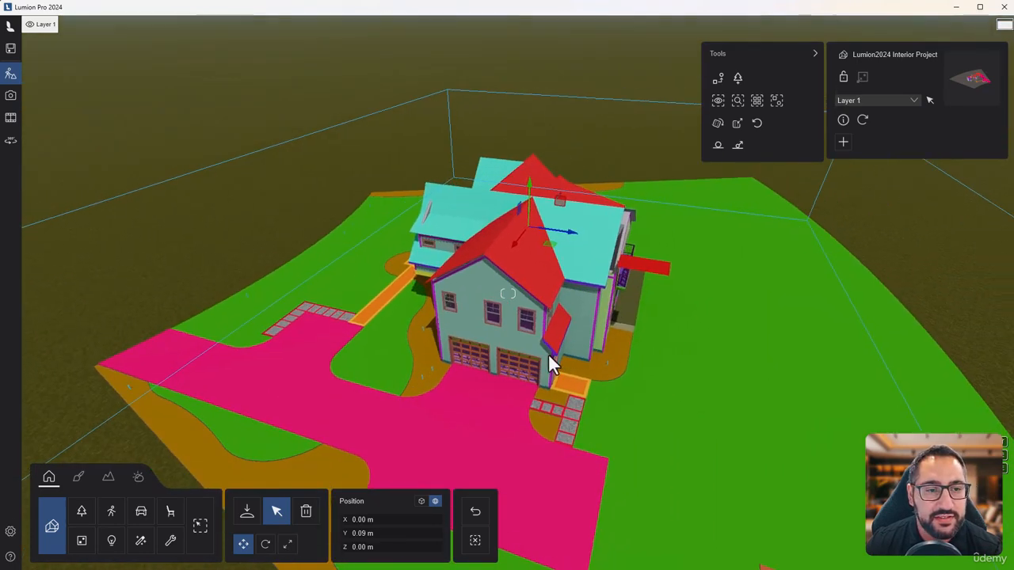
mouse_move(1005, 32)
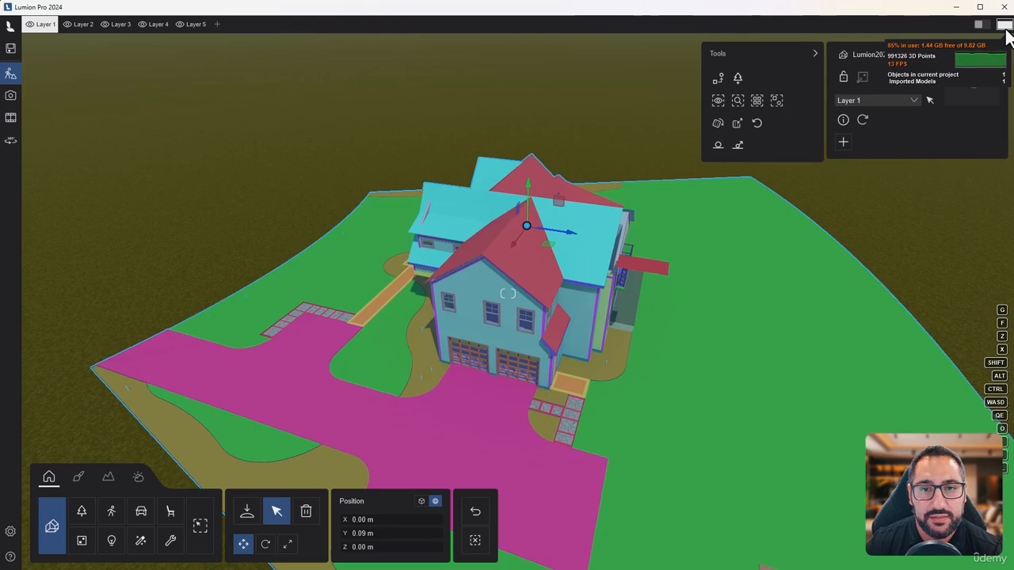
right_drag(655, 299, 872, 202)
key(w)
key(a)
key(a)
key(w)
key(w)
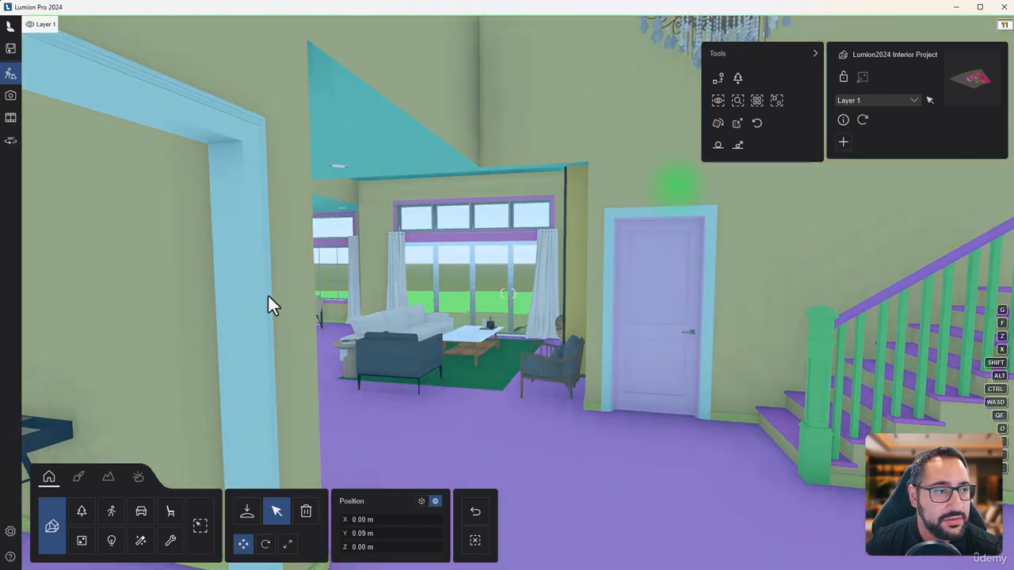
Set the editor resolution to 67% and check how the living room and kitchen display
click(11, 532)
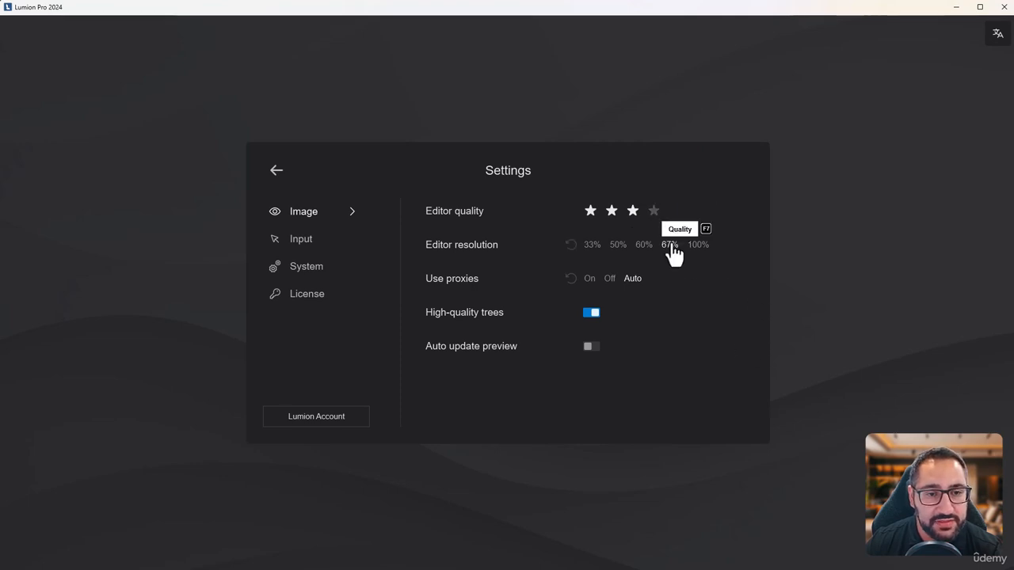
click(281, 173)
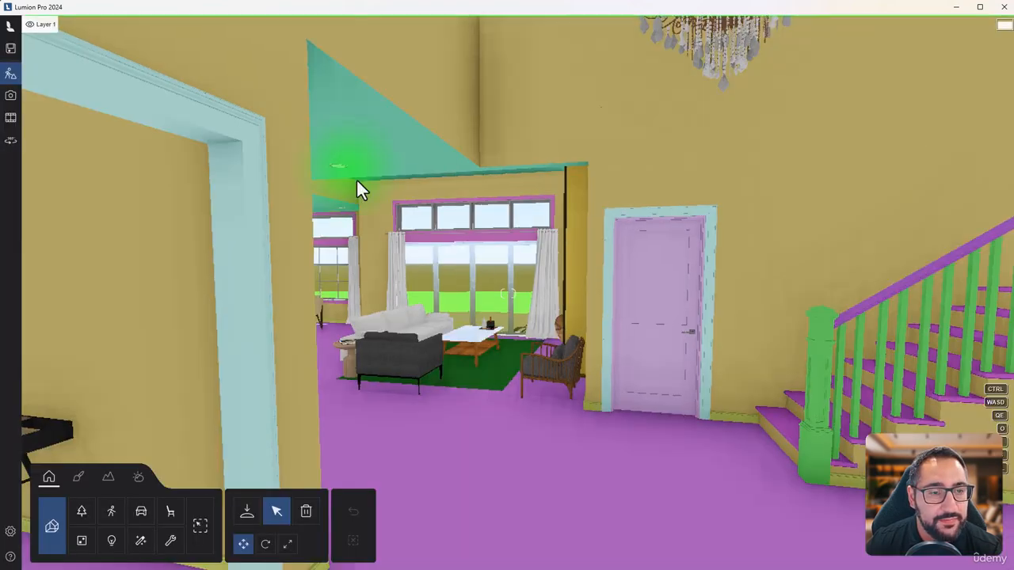
right_drag(703, 274, 664, 274)
key(w)
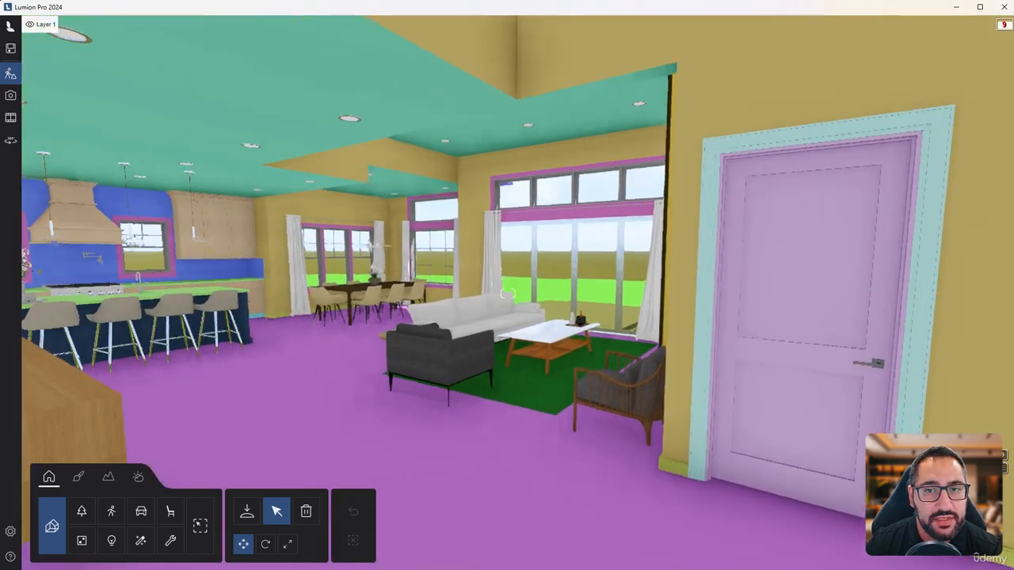
right_drag(508, 293, 478, 293)
key(w)
key(s)
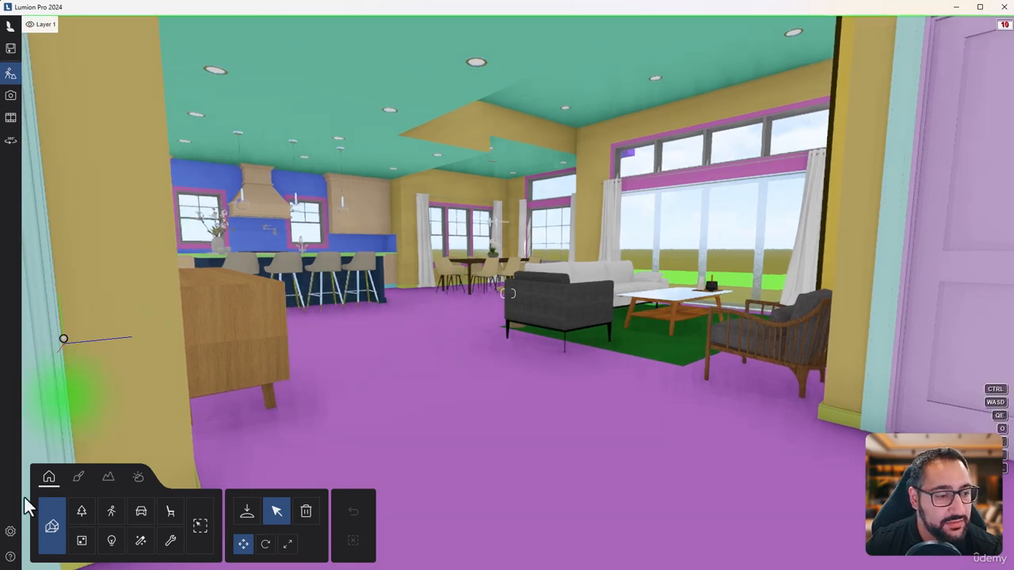
Set the editor resolution to 100% and return to the scene
click(11, 533)
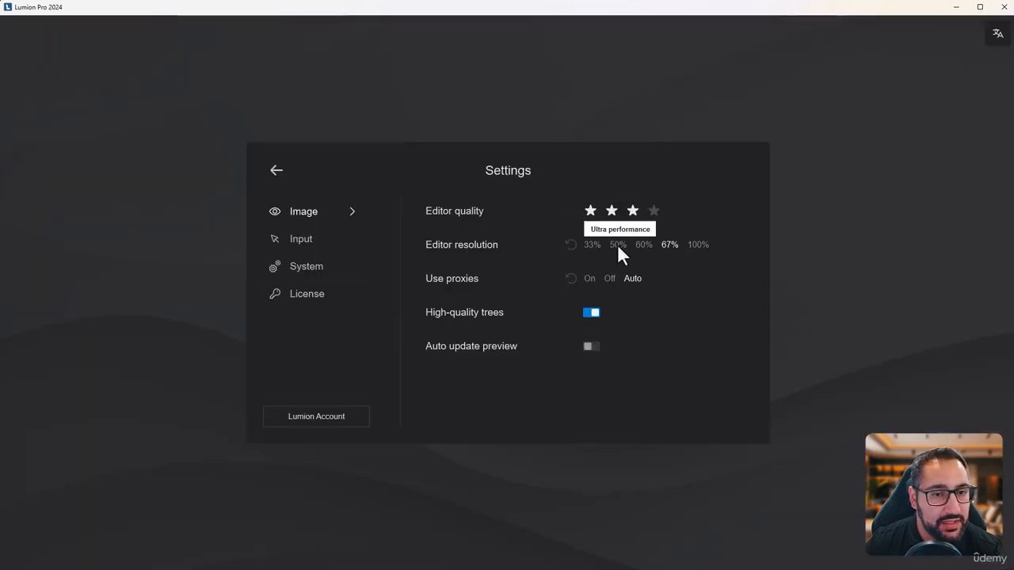
click(698, 246)
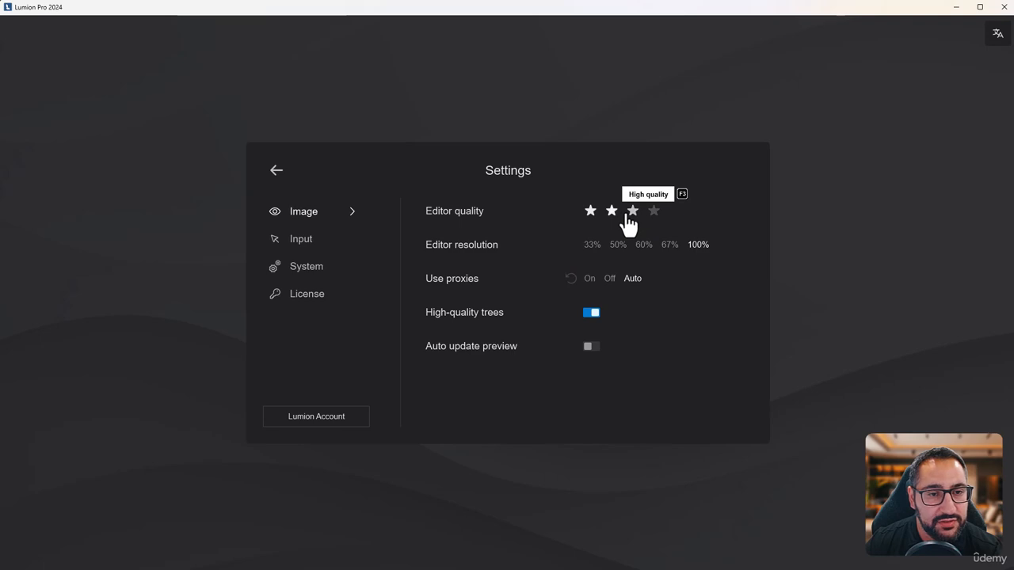
click(274, 175)
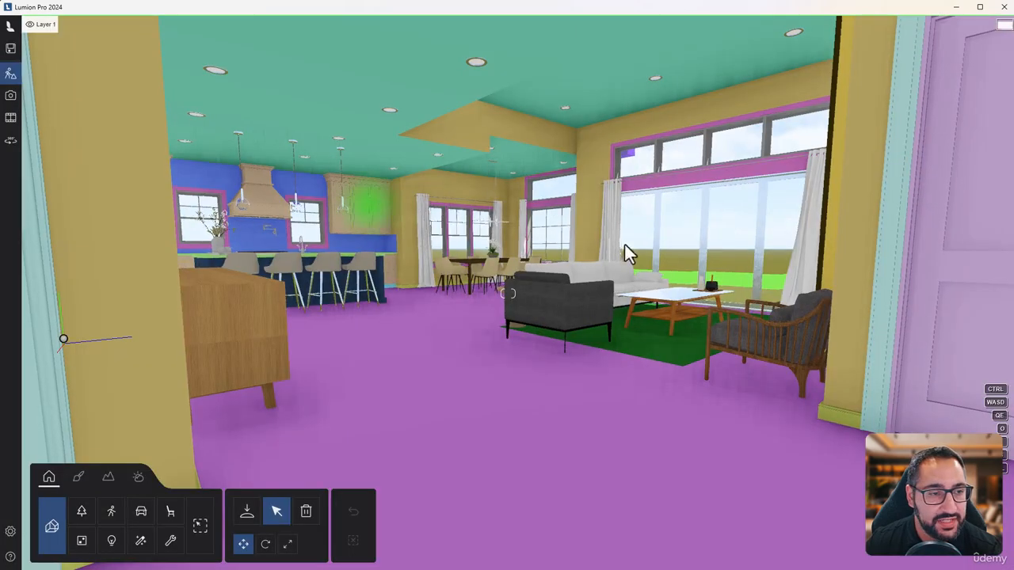
Go to the kitchen and open the Splash surface behind the stove for material editing
right_drag(625, 245, 511, 236)
key(w)
key(q)
key(w)
key(d)
key(s)
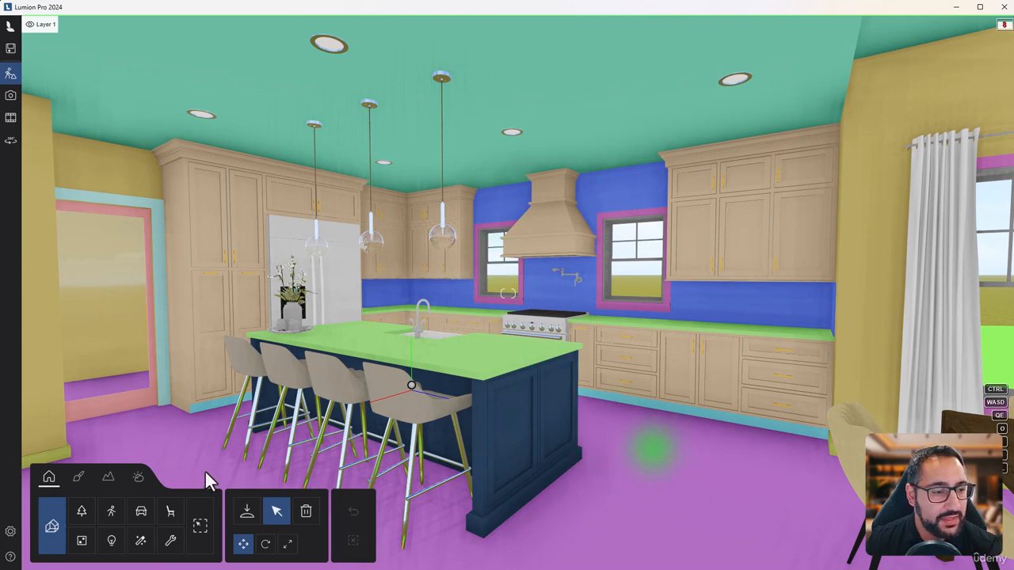
click(83, 480)
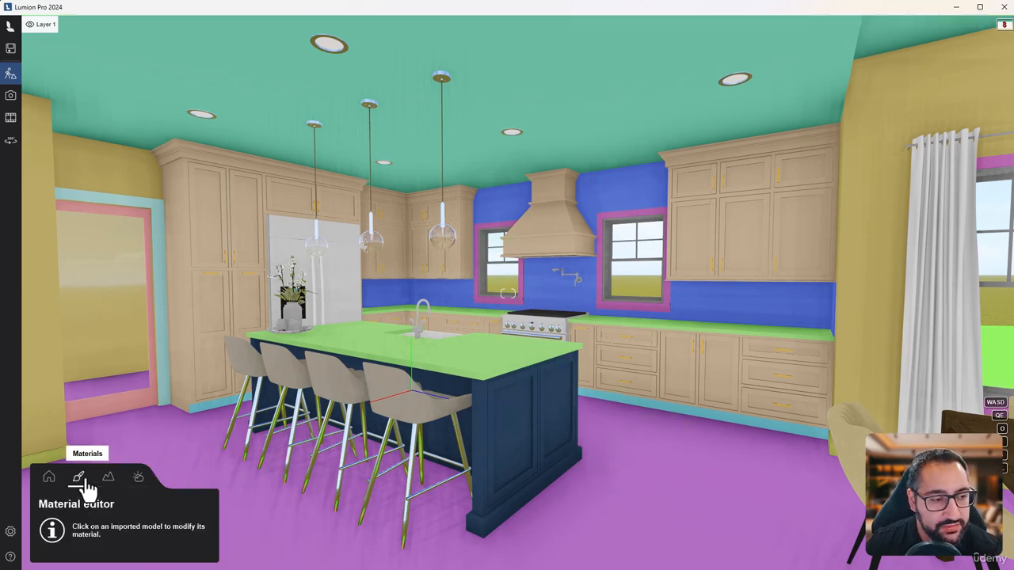
key(w)
right_drag(602, 431, 626, 430)
key(w)
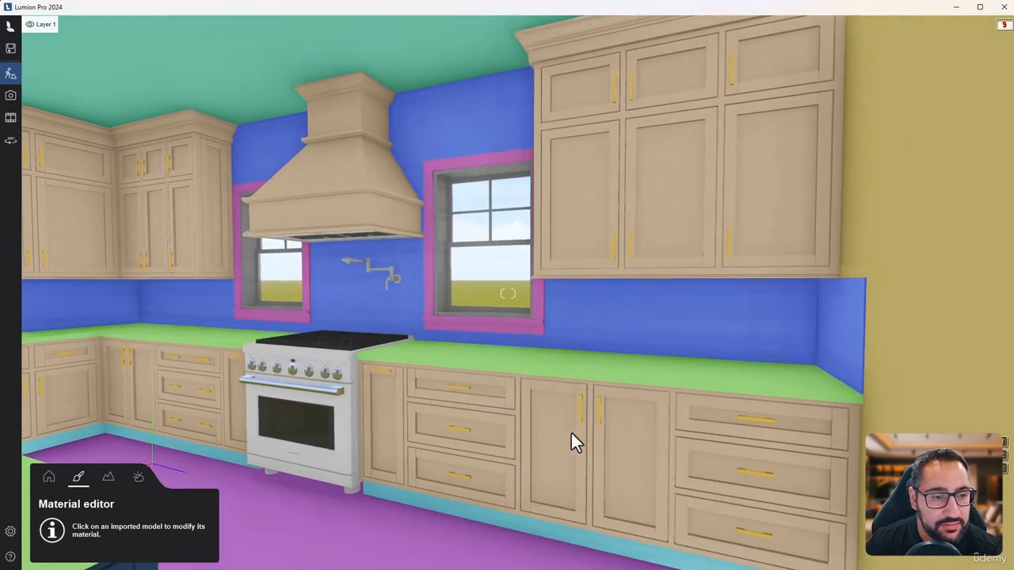
click(601, 323)
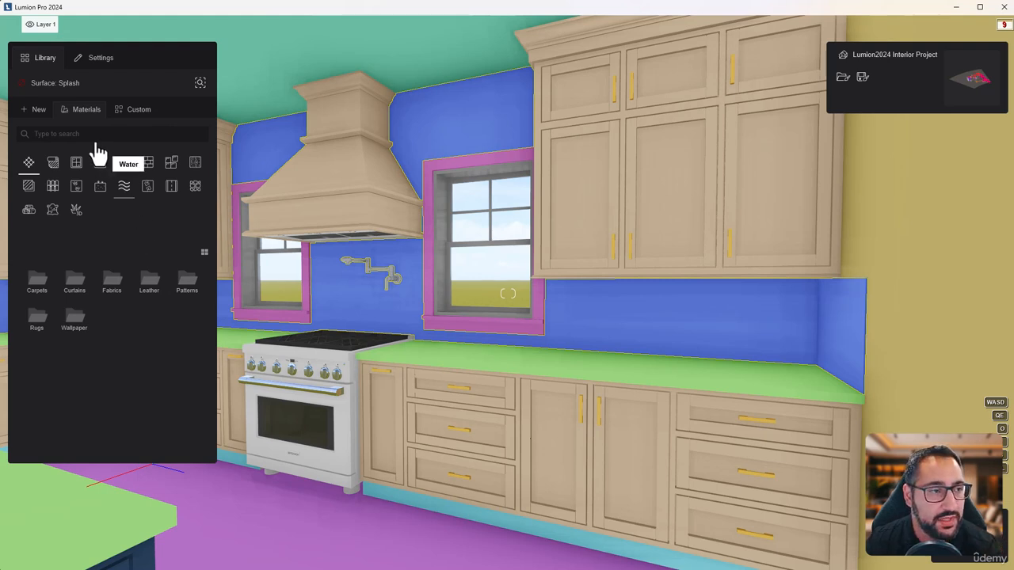
Apply the Tiles 018 a material to the kitchen backsplash and check it up close beside the window
click(169, 172)
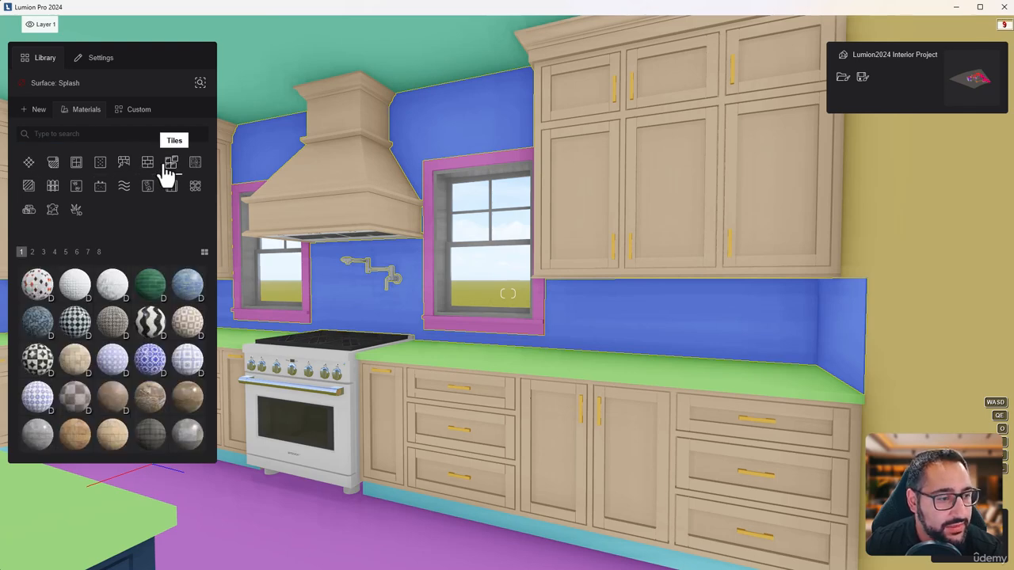
click(34, 254)
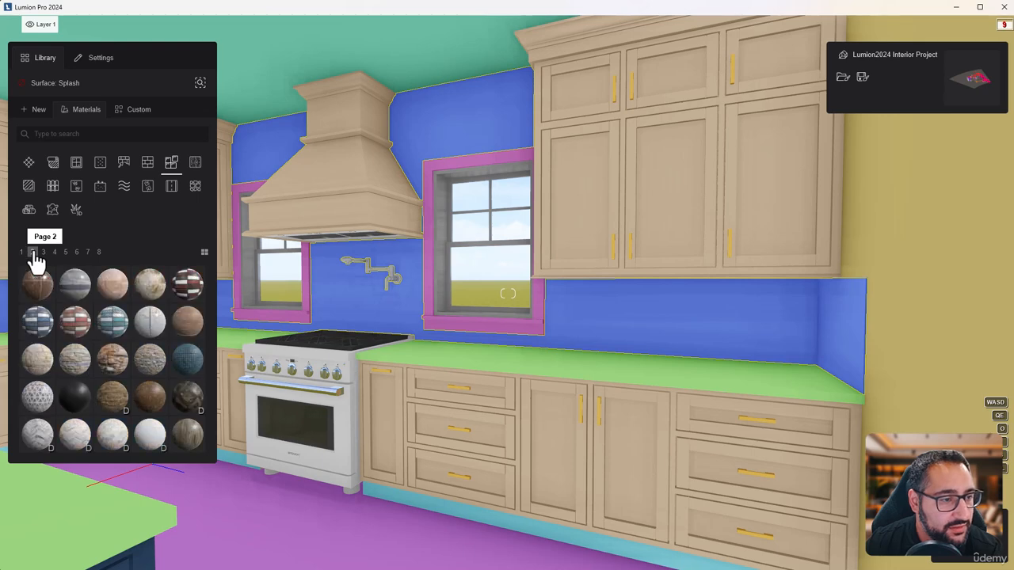
mouse_move(45, 333)
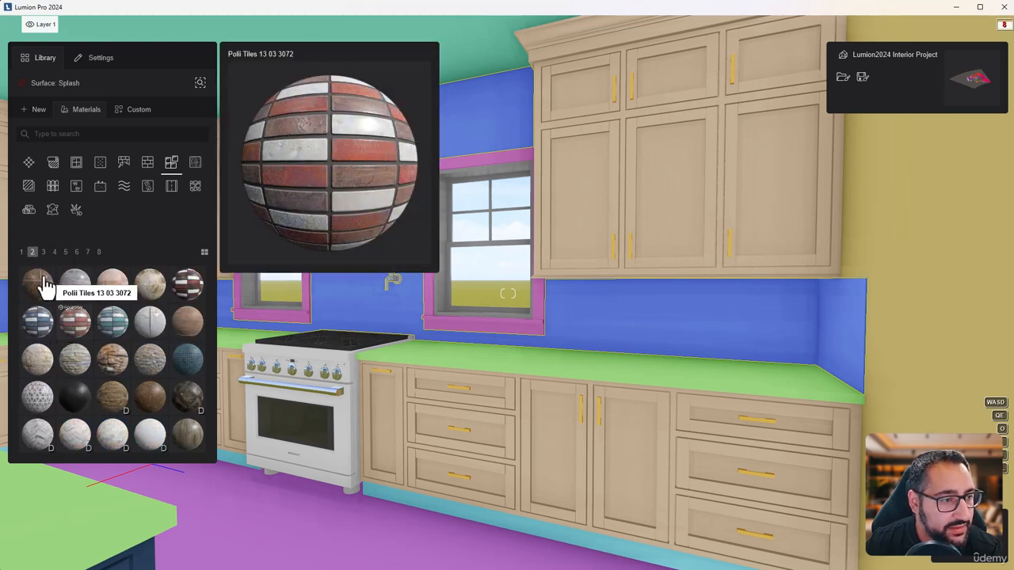
click(54, 252)
mouse_move(154, 293)
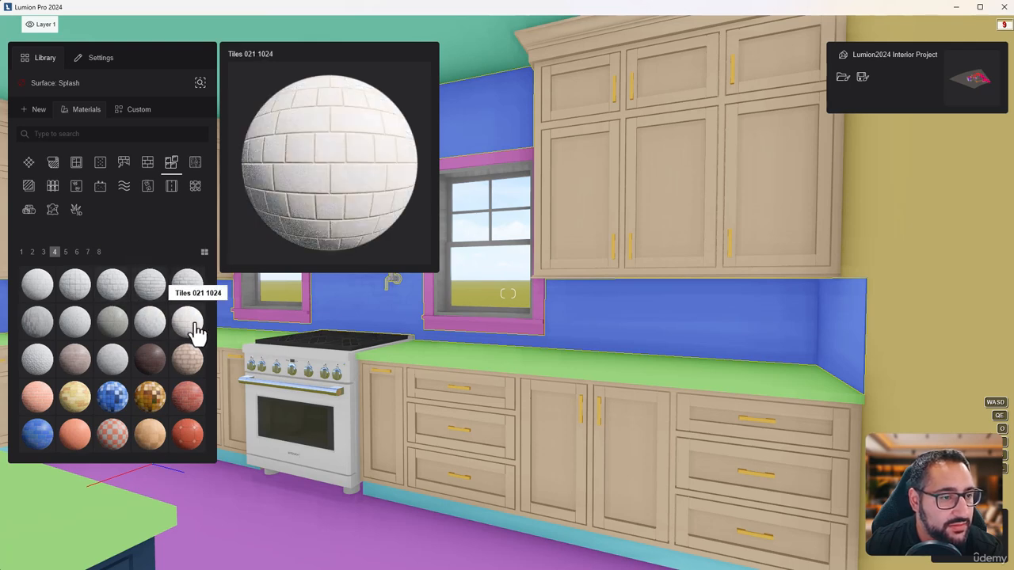
click(151, 286)
key(w)
mouse_move(617, 350)
right_down()
mouse_move(678, 364)
mouse_move(629, 347)
right_up()
key(s)
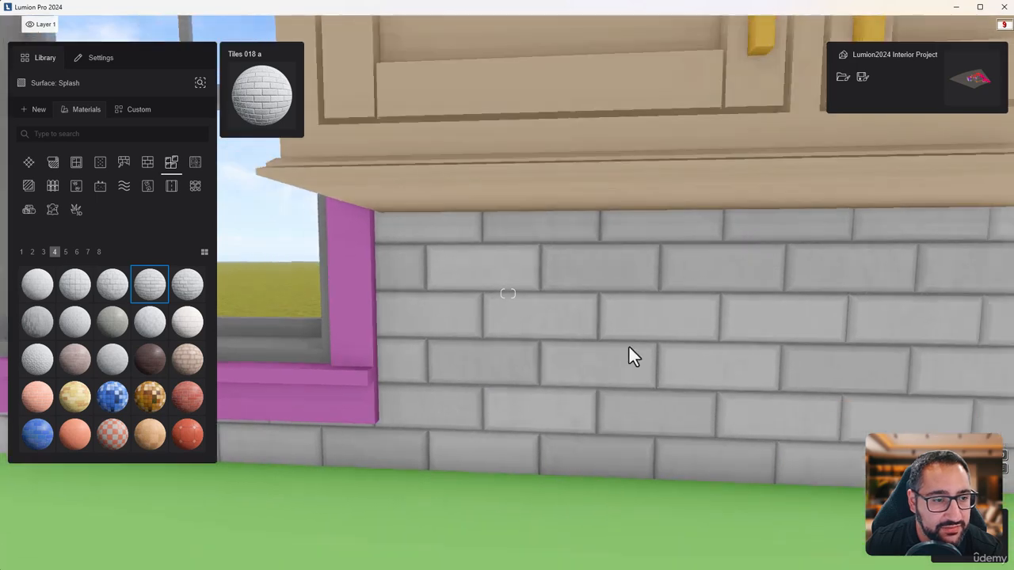
Lower the backsplash tile's texture strength to about 29% and shift its Y offset to adjust the tile rows
click(147, 294)
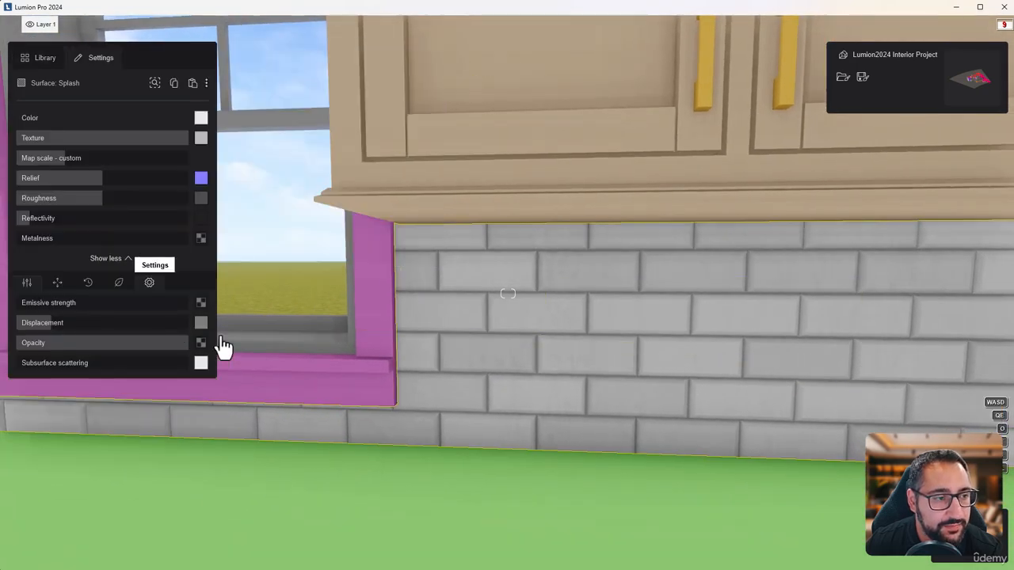
drag(190, 141, 64, 150)
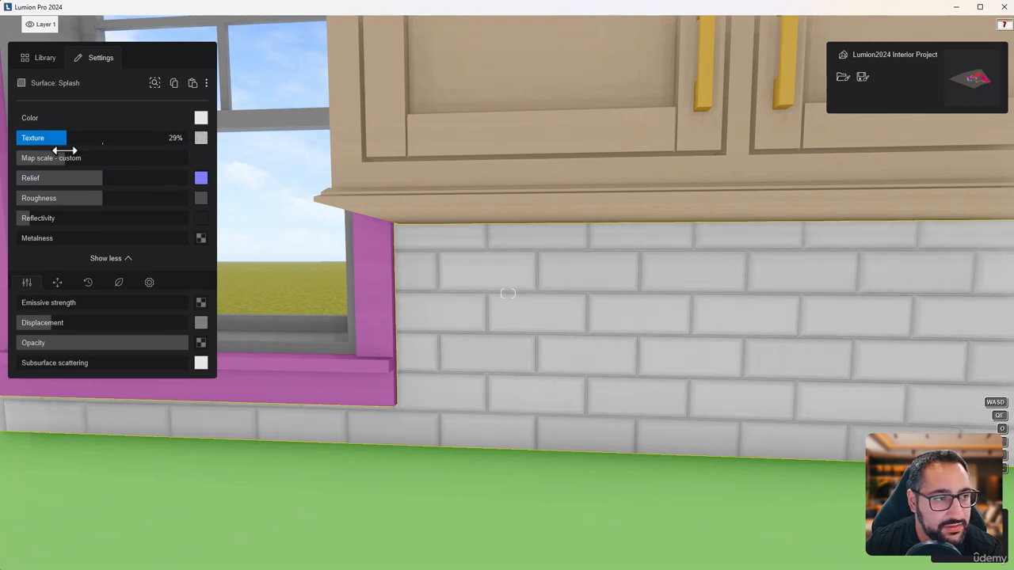
scroll(508, 320, down, 5)
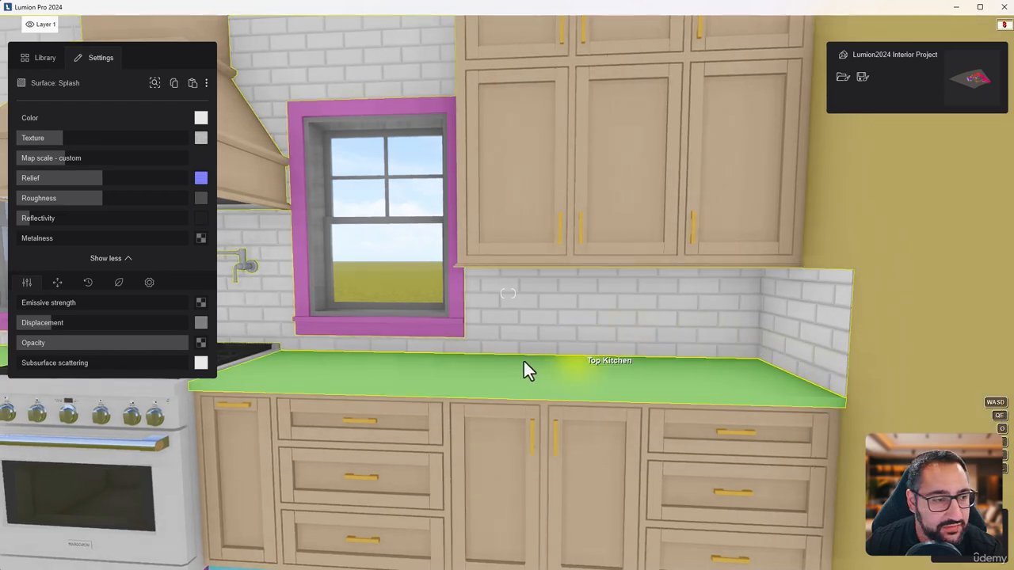
click(60, 283)
drag(32, 323, 66, 323)
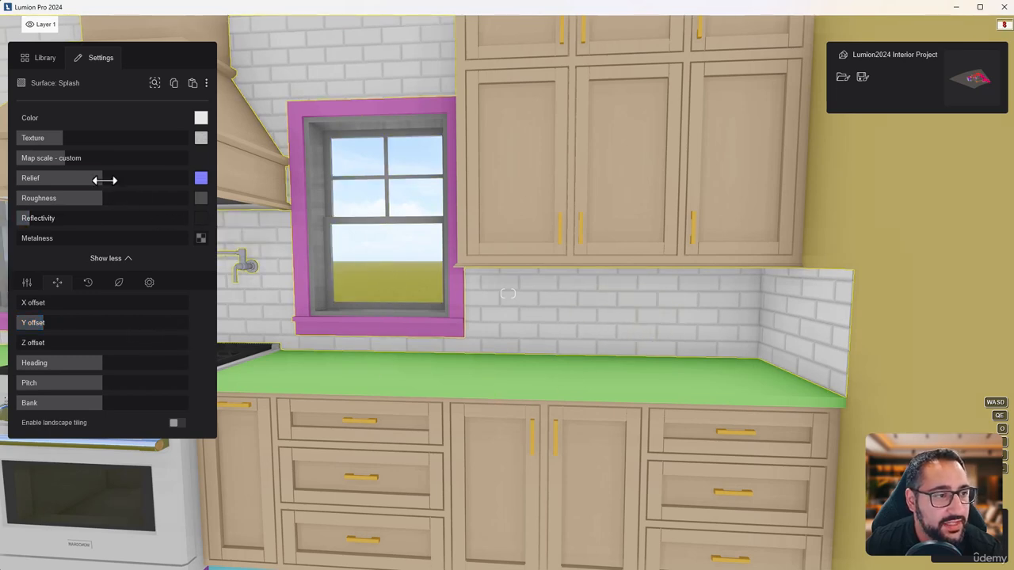
Try different relief and roughness amounts on the backsplash tiles and inspect the wall around the stove
mouse_move(102, 177)
mouse_down()
mouse_move(180, 177)
mouse_move(54, 193)
mouse_move(103, 189)
mouse_up()
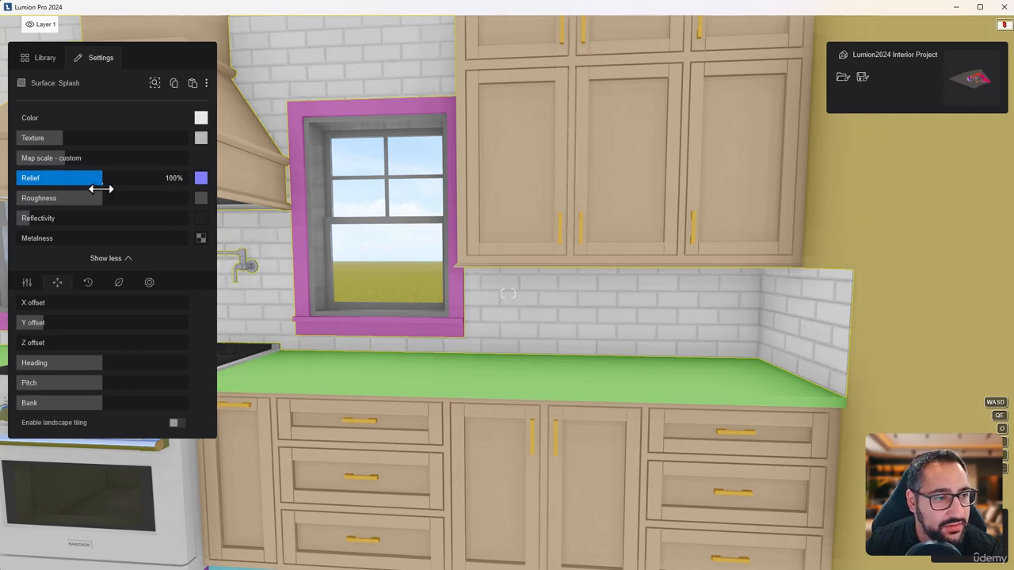
drag(100, 201, 15, 200)
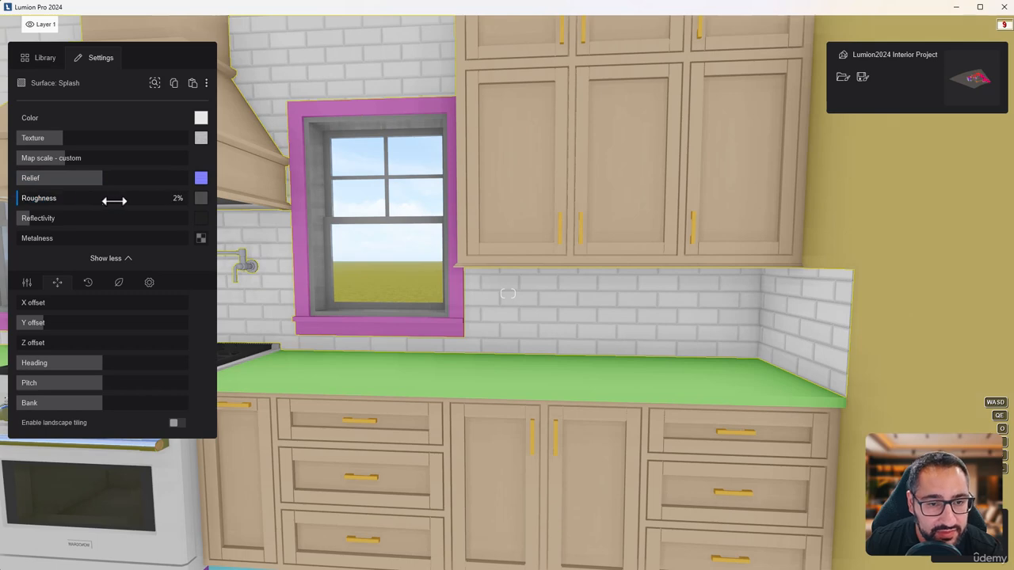
mouse_move(114, 201)
mouse_down()
mouse_move(163, 201)
mouse_move(114, 203)
mouse_up()
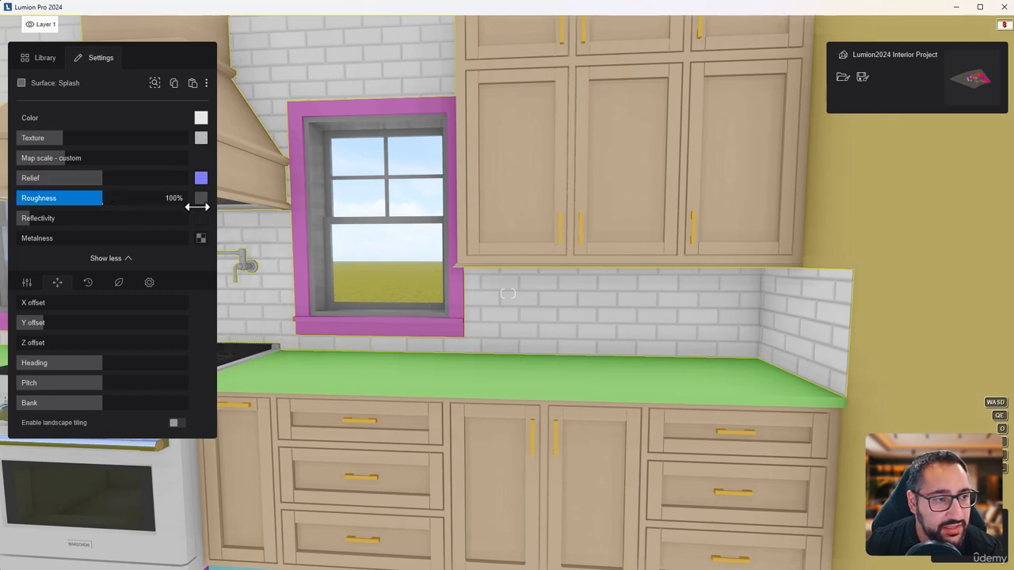
mouse_move(203, 204)
key(shift+w)
right_drag(602, 313, 554, 345)
key(shift+s)
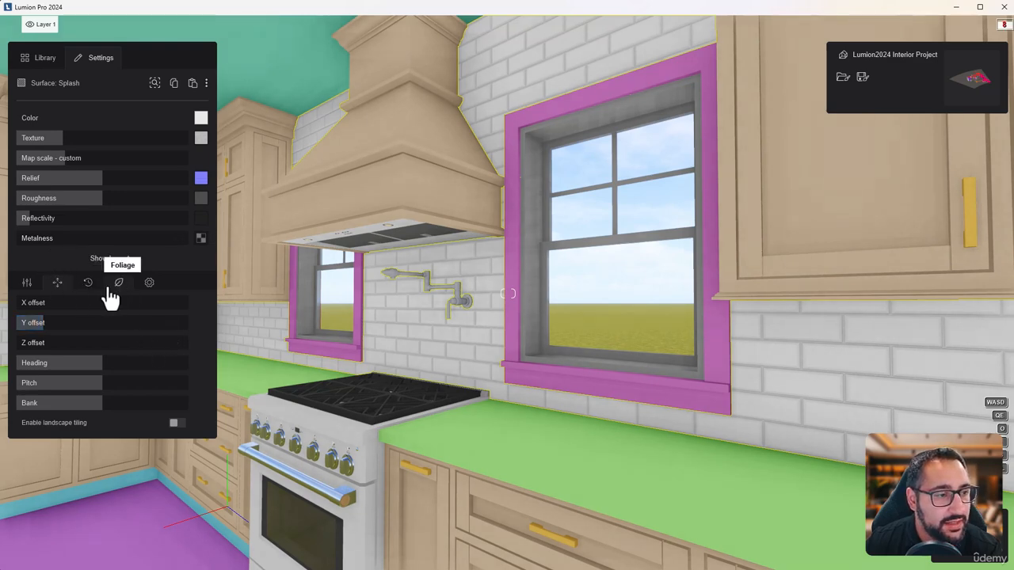
Add light stone-type weathering to the backsplash tiles and soften their edges to about 17%
click(93, 290)
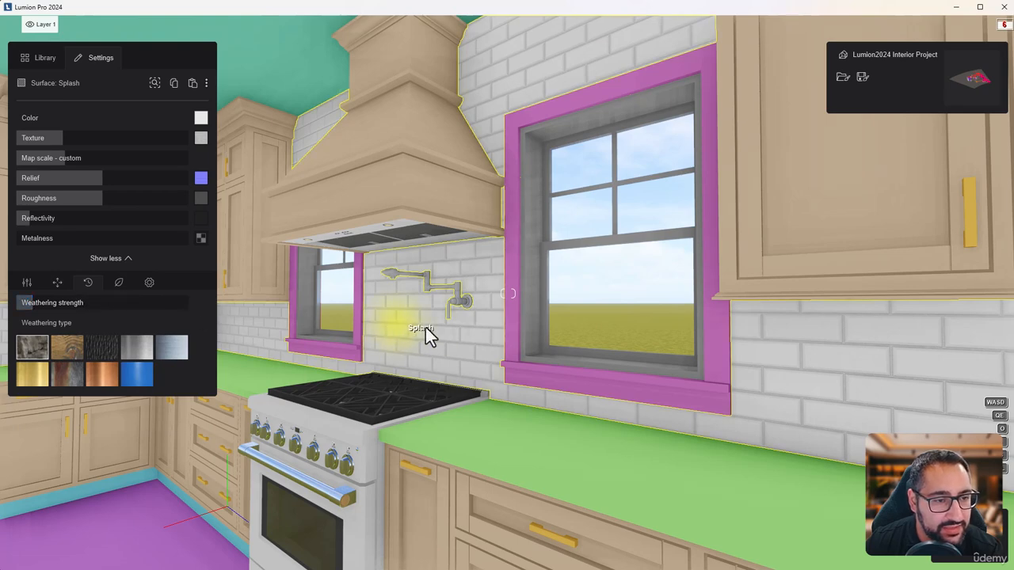
drag(41, 304, 32, 305)
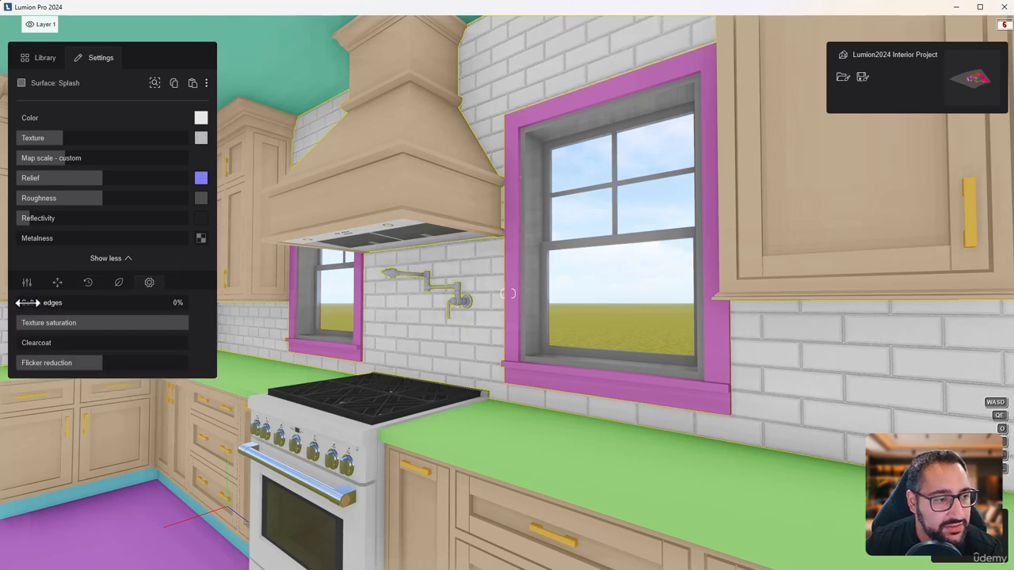
drag(28, 302, 35, 302)
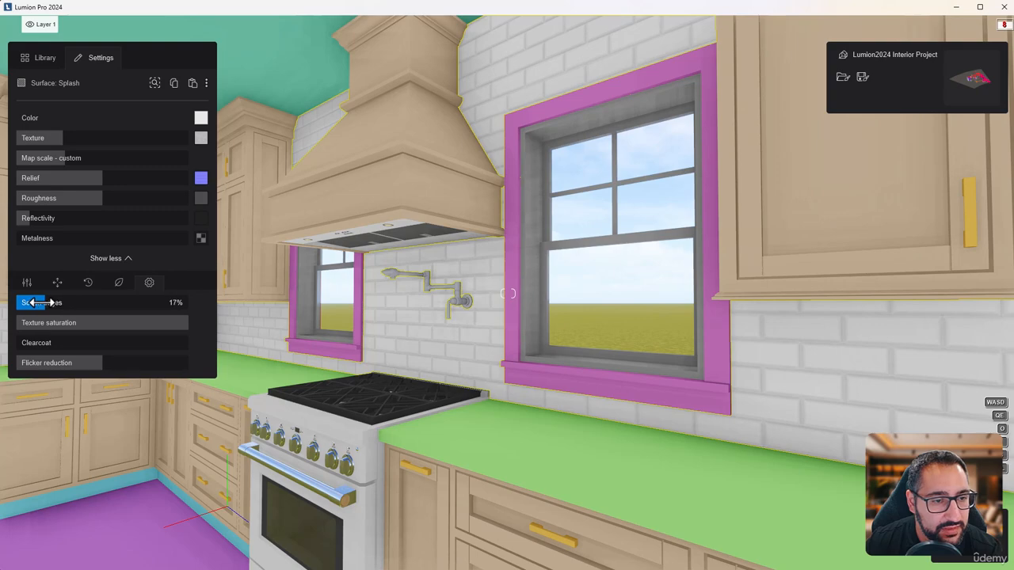
Apply the Plastic Glossy 006 material to the kitchen's Cabinet surface
key(s)
right_drag(489, 344, 478, 369)
key(w)
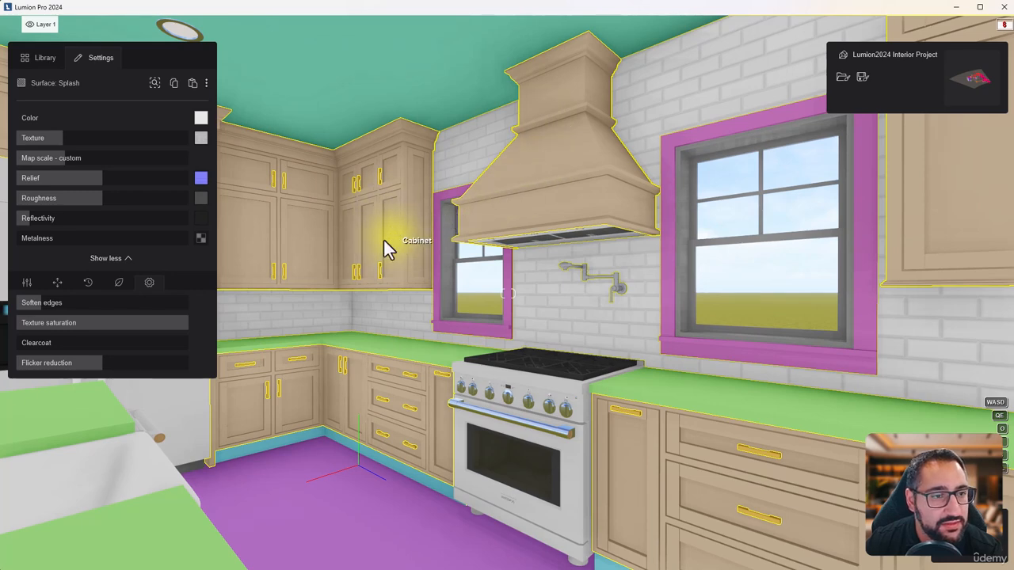
click(385, 239)
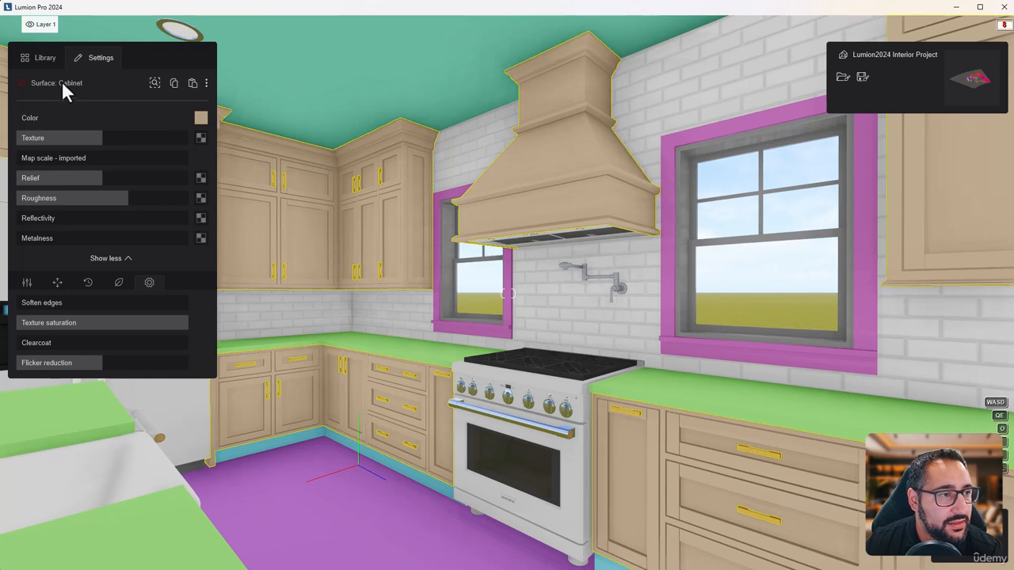
click(45, 59)
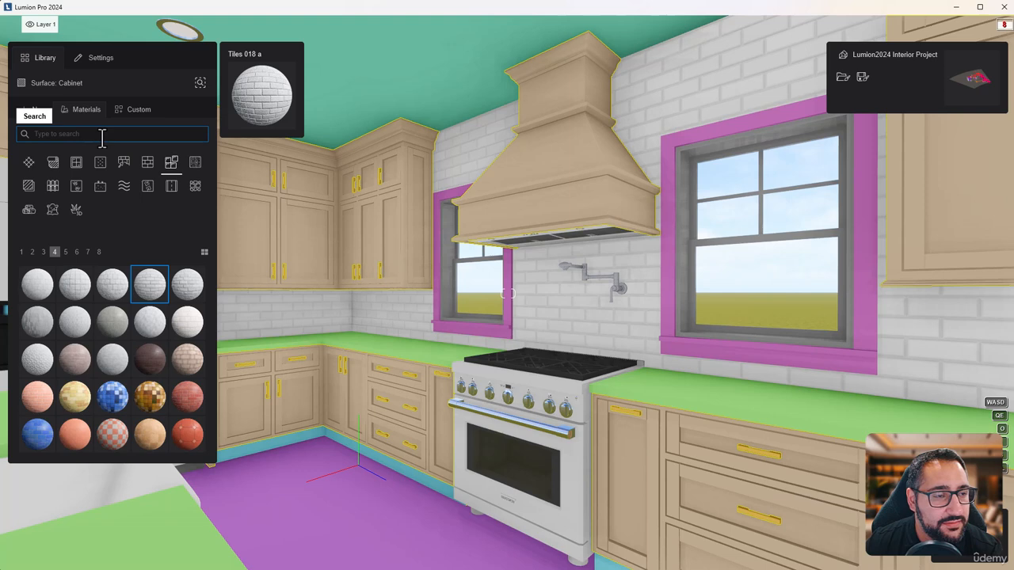
click(53, 163)
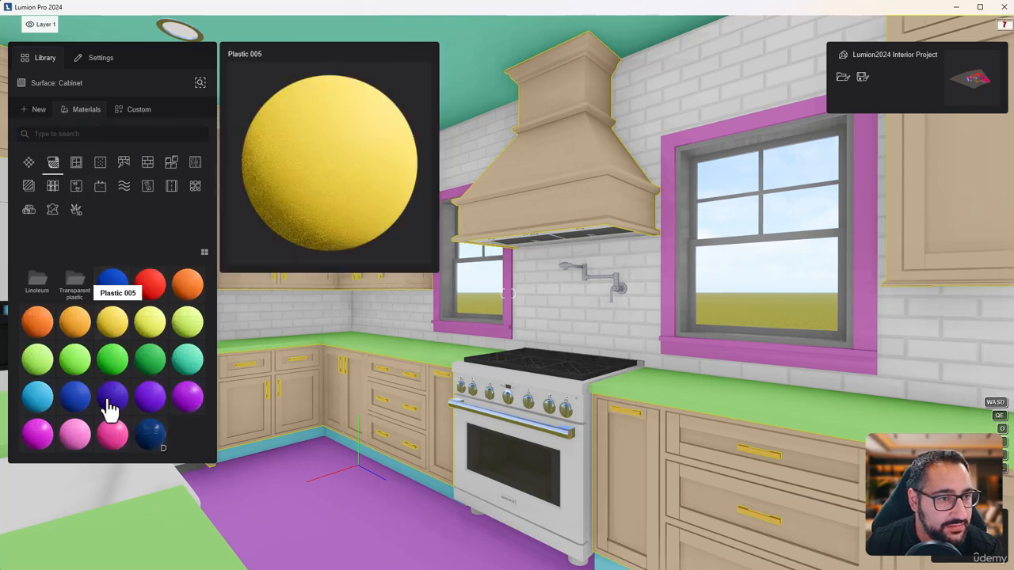
click(187, 404)
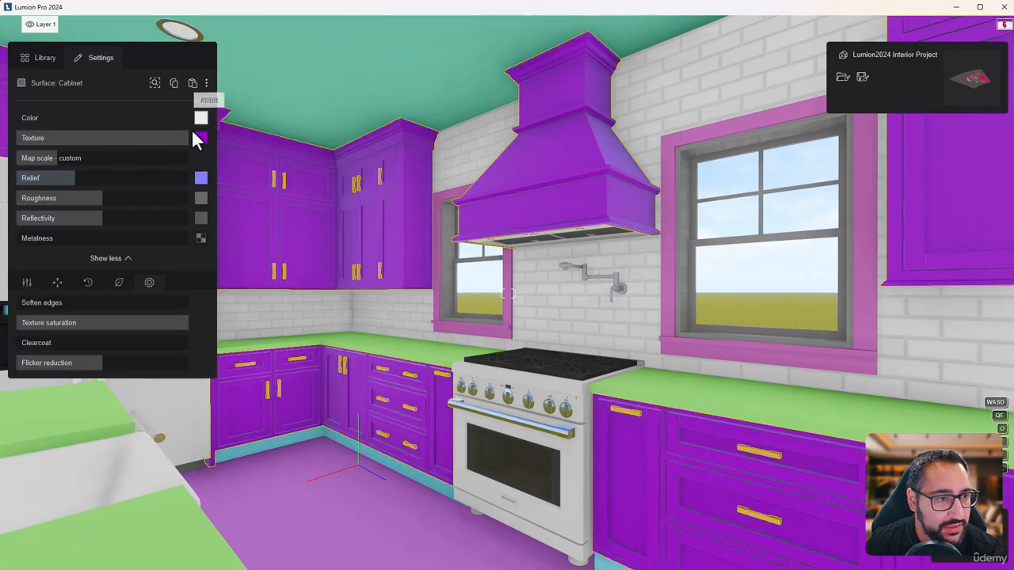
Reduce the cabinet material's texture strength to zero for a white finish and add light wood-type weathering
drag(190, 136, 16, 138)
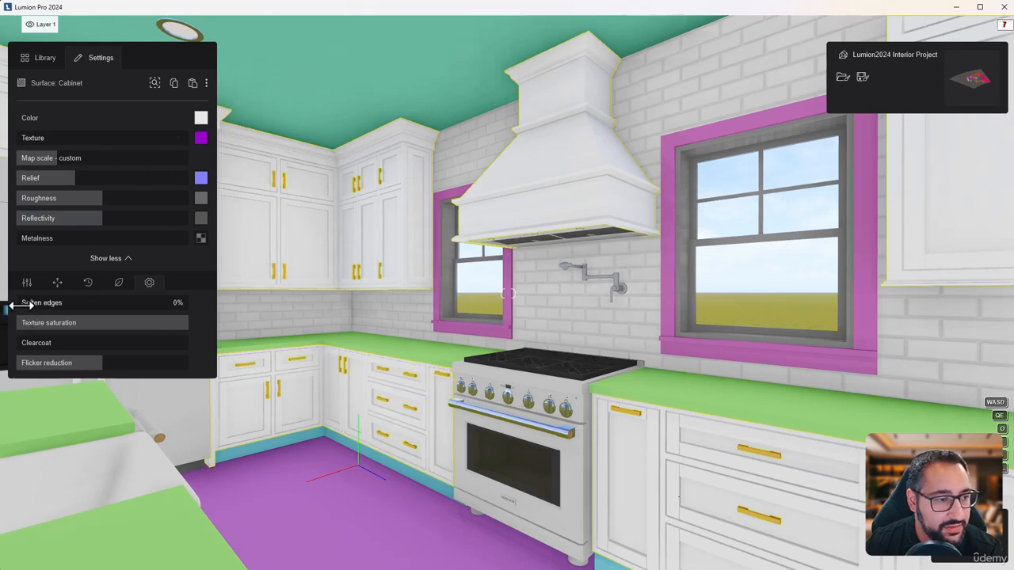
click(90, 284)
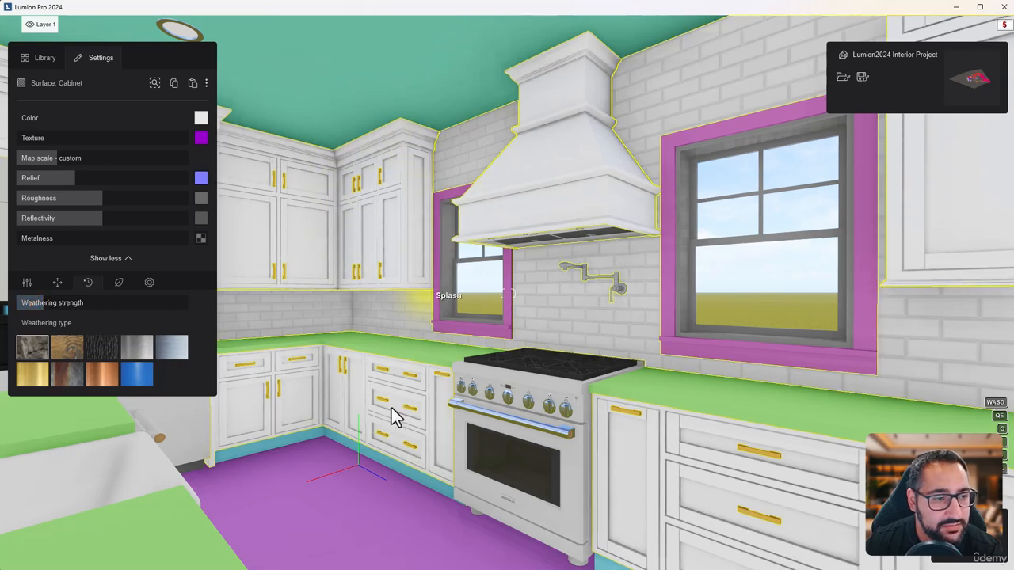
click(64, 351)
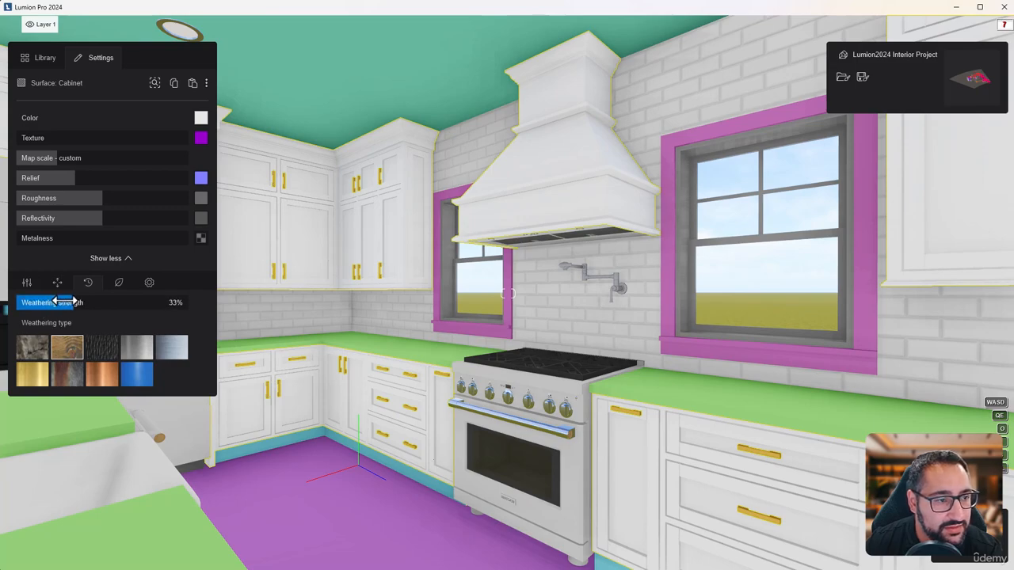
drag(65, 301, 49, 303)
Review the kitchen with its white cabinets, reselect the backsplash tiles and lower their texture strength further
right_drag(568, 333, 800, 336)
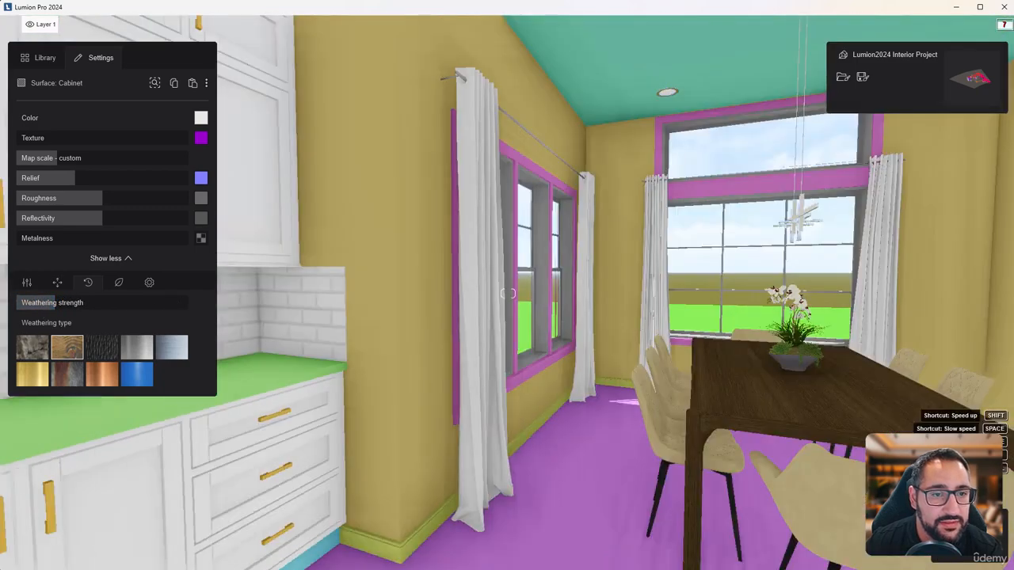
right_drag(507, 294, 186, 281)
key(s)
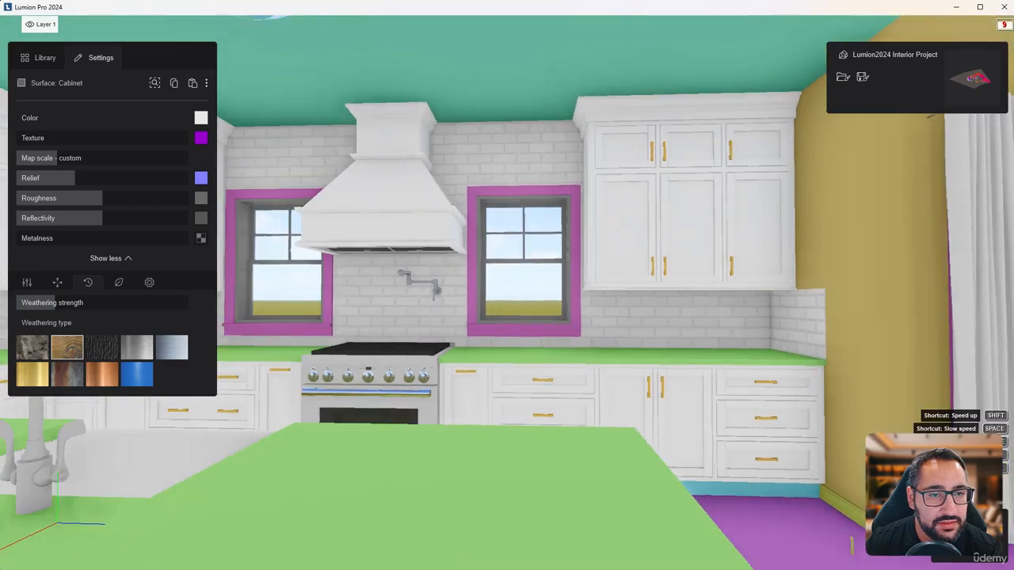
right_drag(737, 315, 601, 322)
key(d)
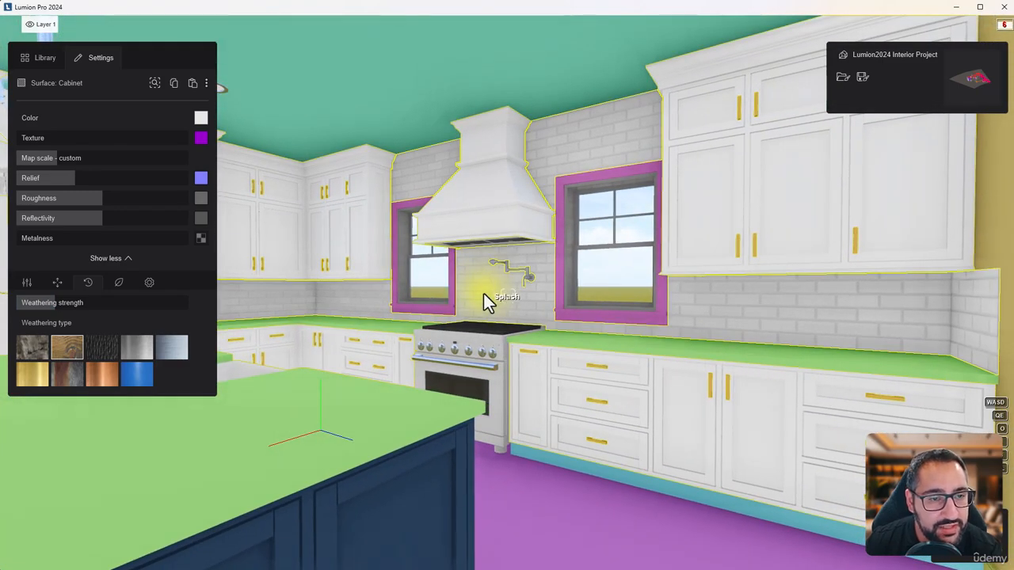
click(481, 300)
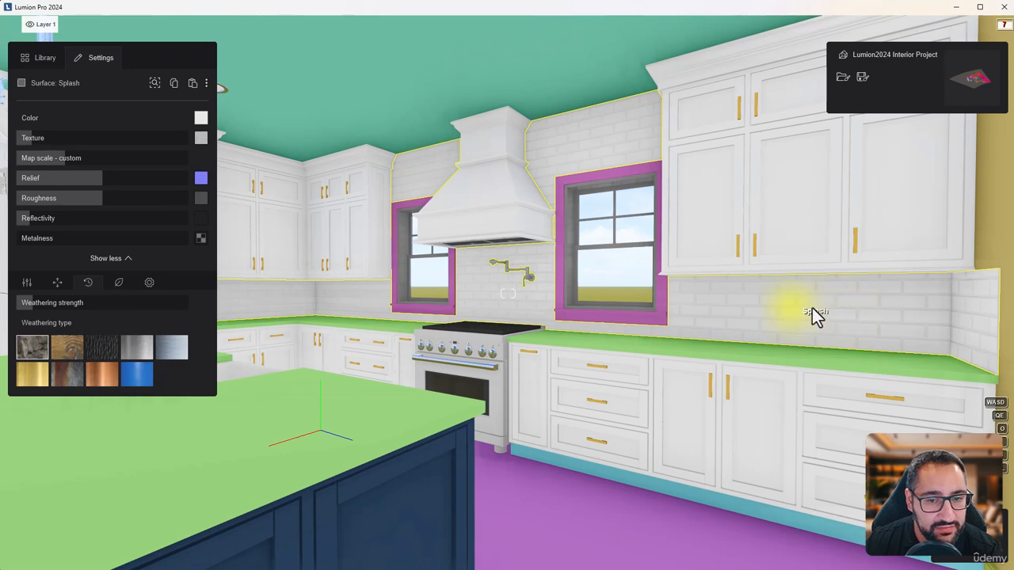
Raise the weathering strength of the backsplash tiles to about 12%
mouse_move(34, 298)
mouse_down()
mouse_move(107, 302)
mouse_move(37, 302)
mouse_move(48, 303)
mouse_up()
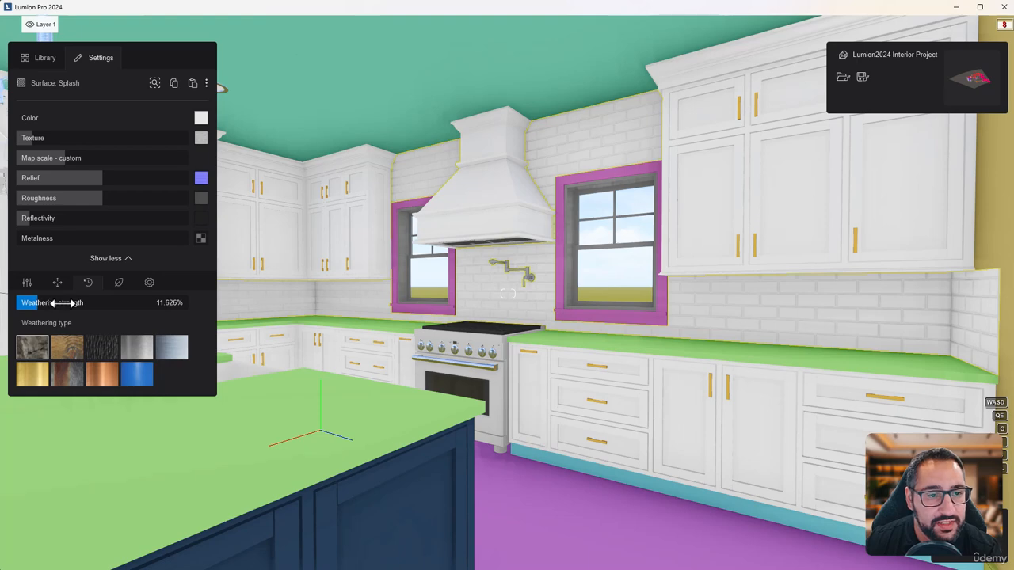
drag(414, 370, 417, 371)
Apply the Brass metal material to the kitchen's Hardware surface
click(709, 390)
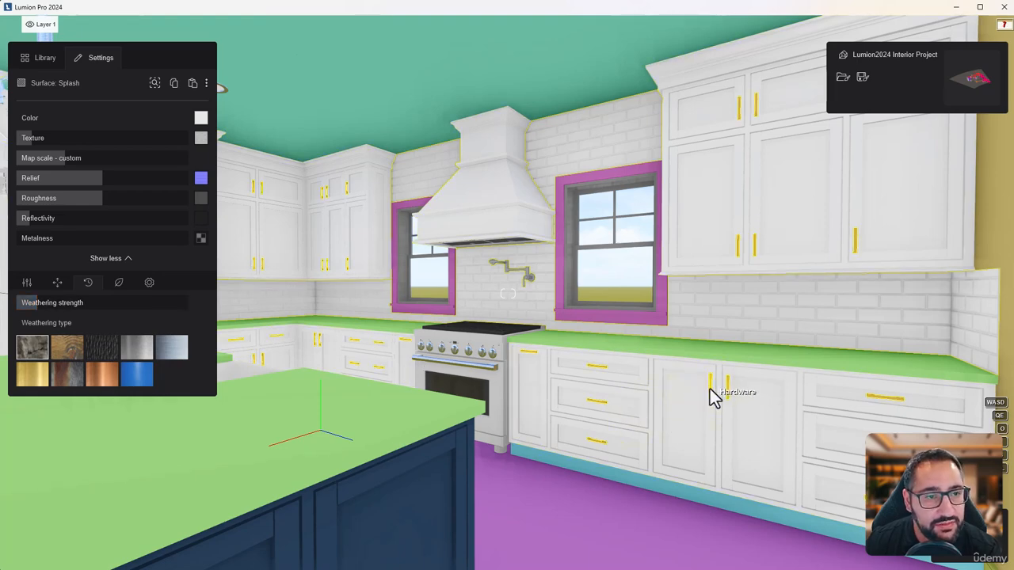
click(49, 63)
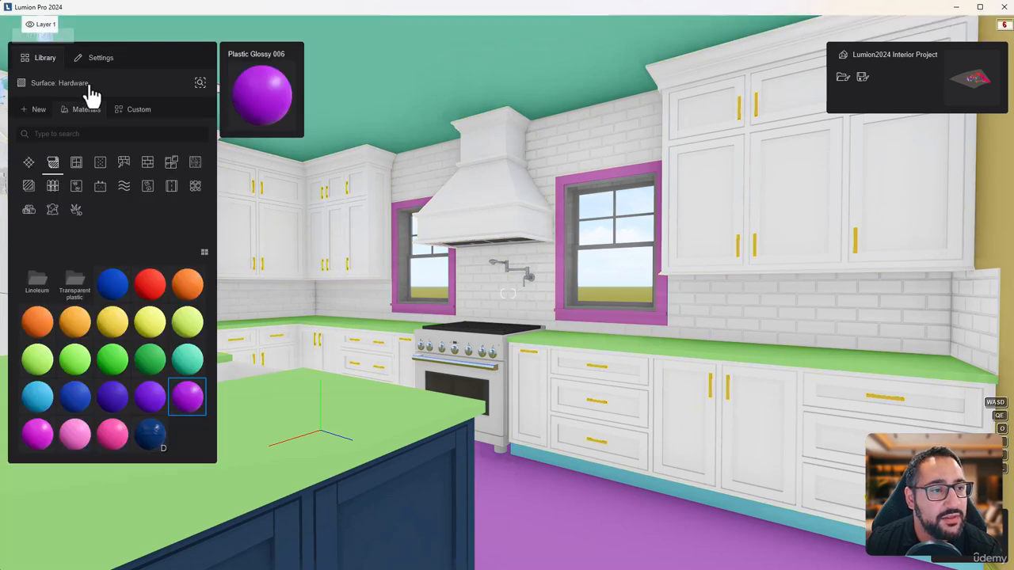
click(101, 163)
mouse_move(143, 332)
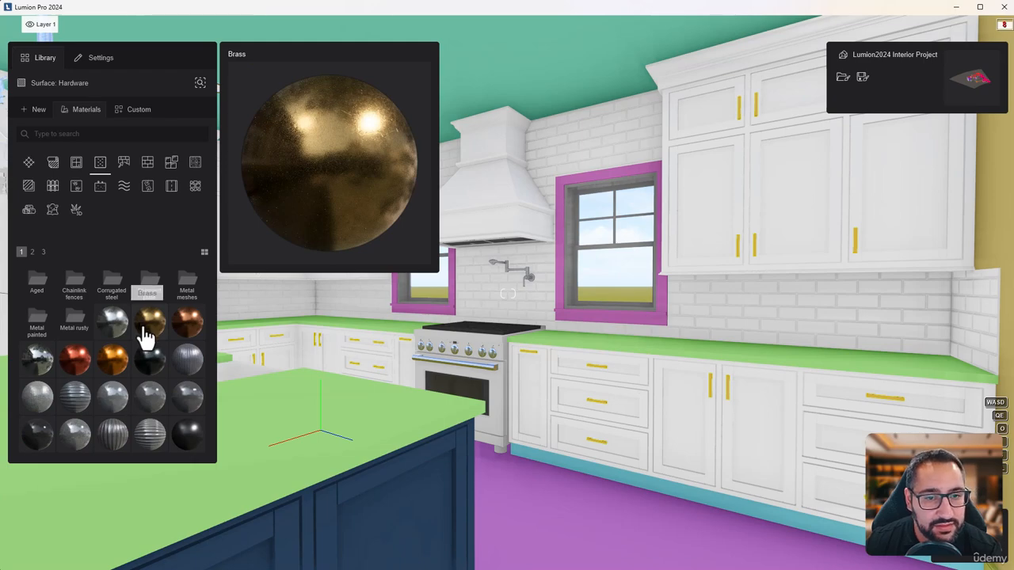
click(148, 339)
Lower the relief and map scale of the brass cabinet handles and add light gold-type weathering
right_drag(597, 385, 753, 427)
key(w)
key(w)
mouse_move(507, 293)
right_down()
mouse_move(420, 299)
mouse_move(503, 242)
mouse_move(509, 198)
mouse_move(492, 214)
mouse_move(500, 301)
right_up()
key(s)
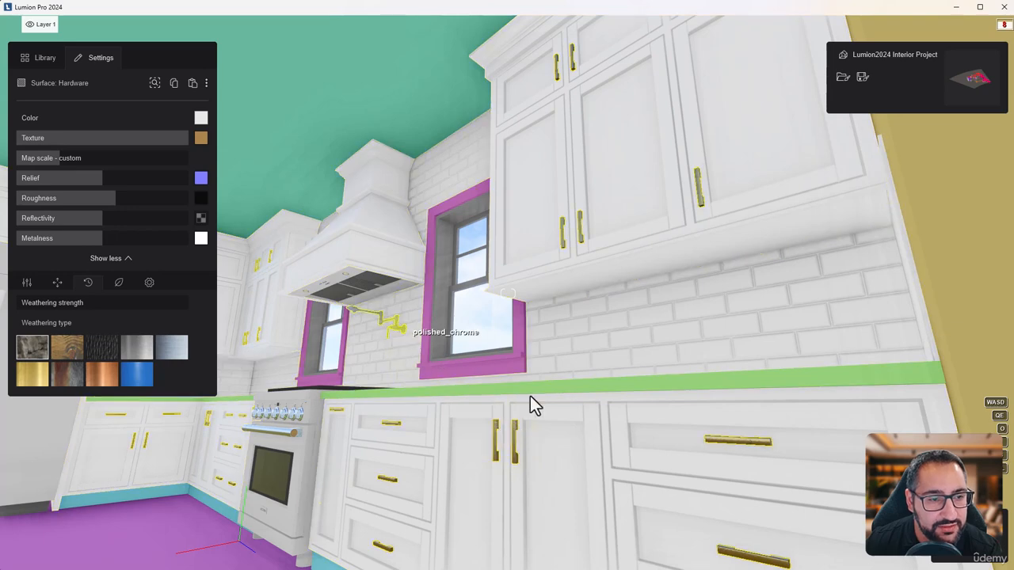
right_drag(530, 398, 518, 546)
key(w)
key(w)
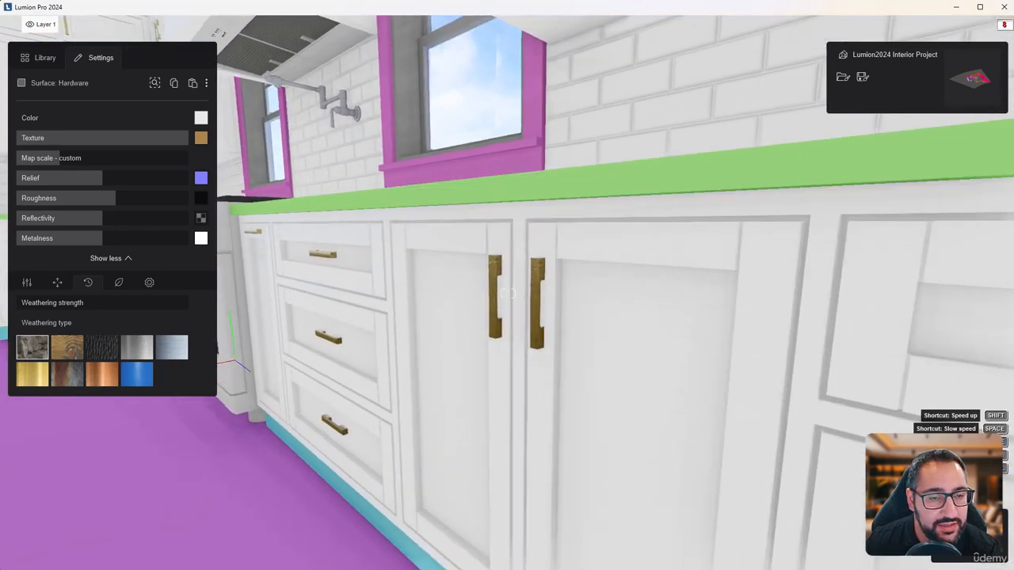
key(w)
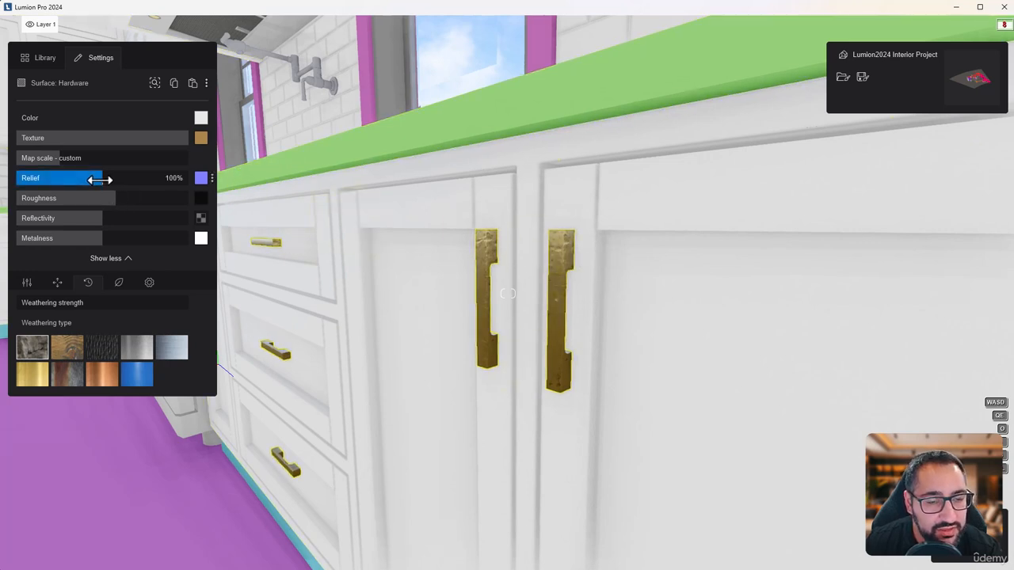
drag(75, 183, 42, 185)
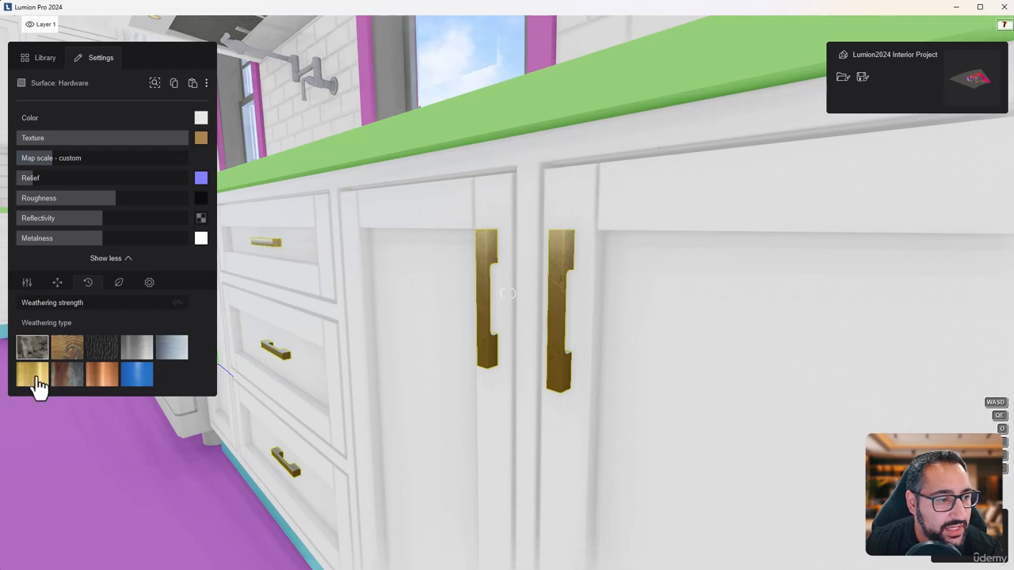
drag(30, 303, 39, 302)
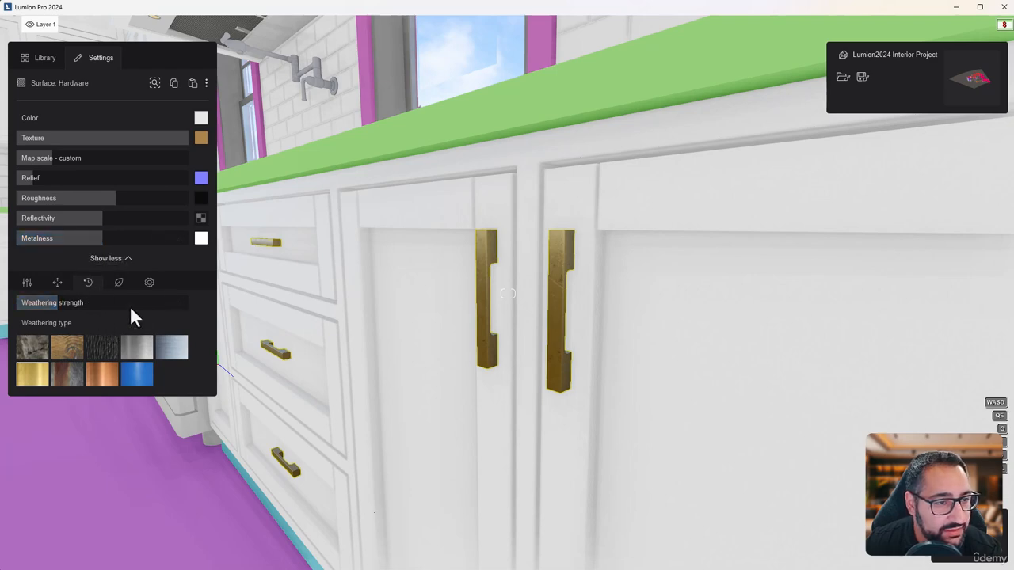
Soften the edges of the brass cabinet handles moderately, judging the effect up close
click(149, 284)
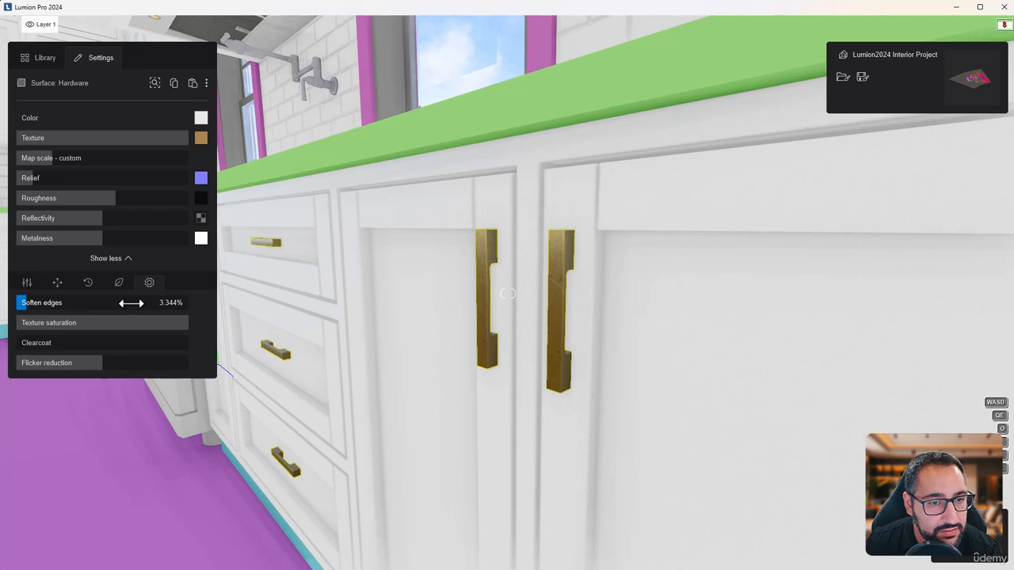
drag(131, 302, 89, 307)
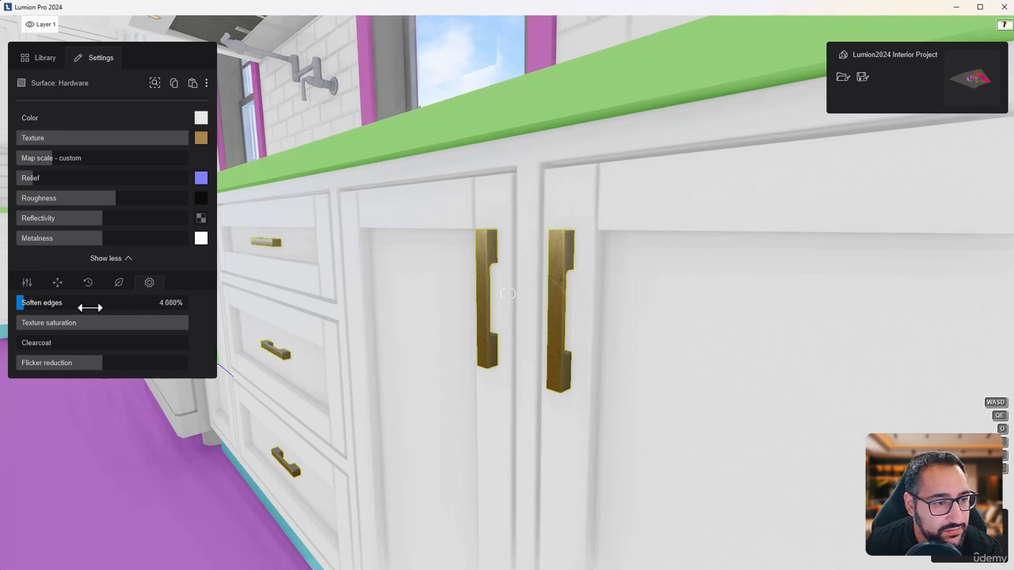
click(90, 308)
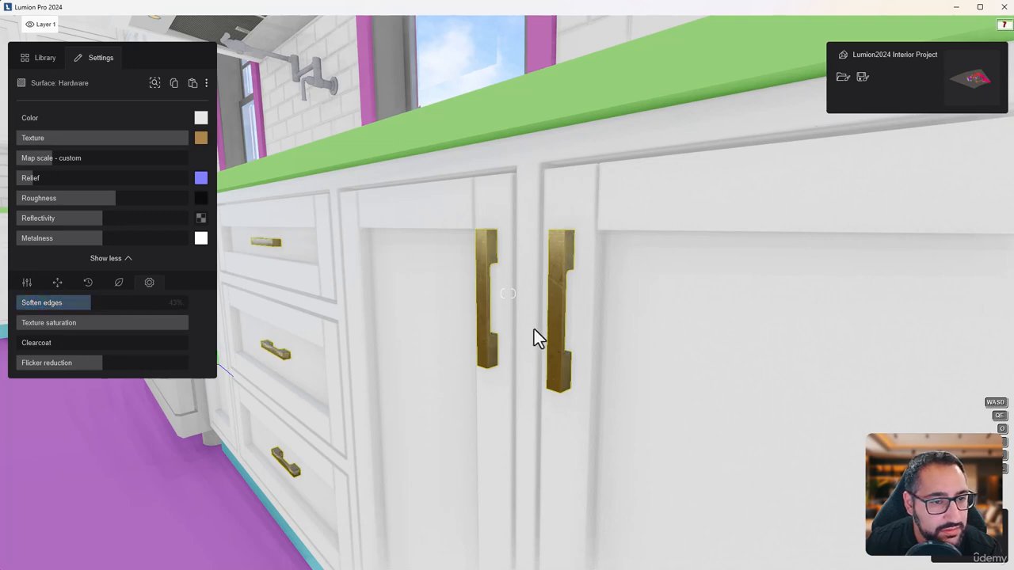
key(s)
right_drag(533, 329, 515, 294)
key(w)
key(d)
drag(92, 308, 52, 307)
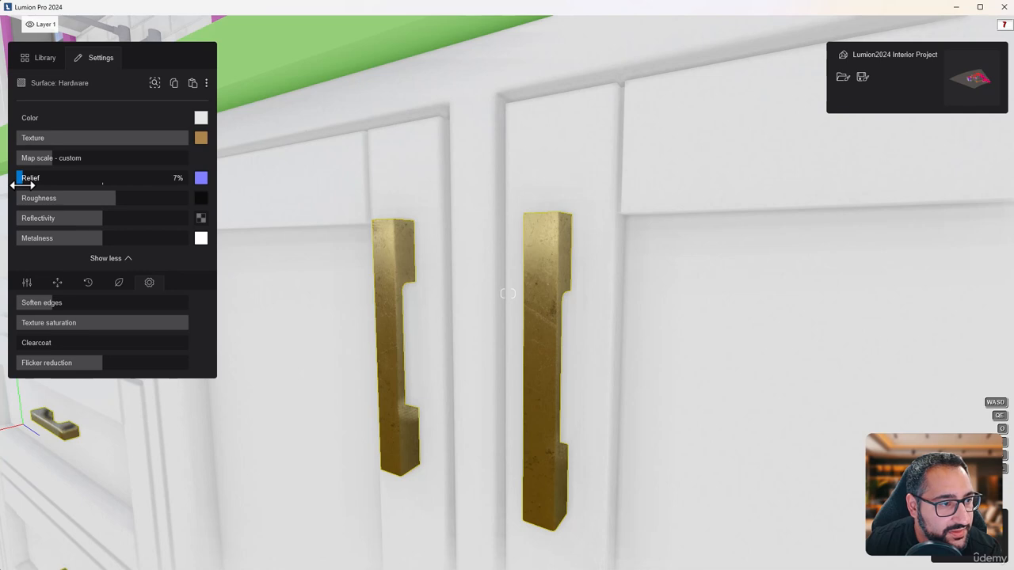
Set the brass hardware's relief to about 7%, roughness to 112% and map scale to about 0.027 m
drag(123, 216, 98, 219)
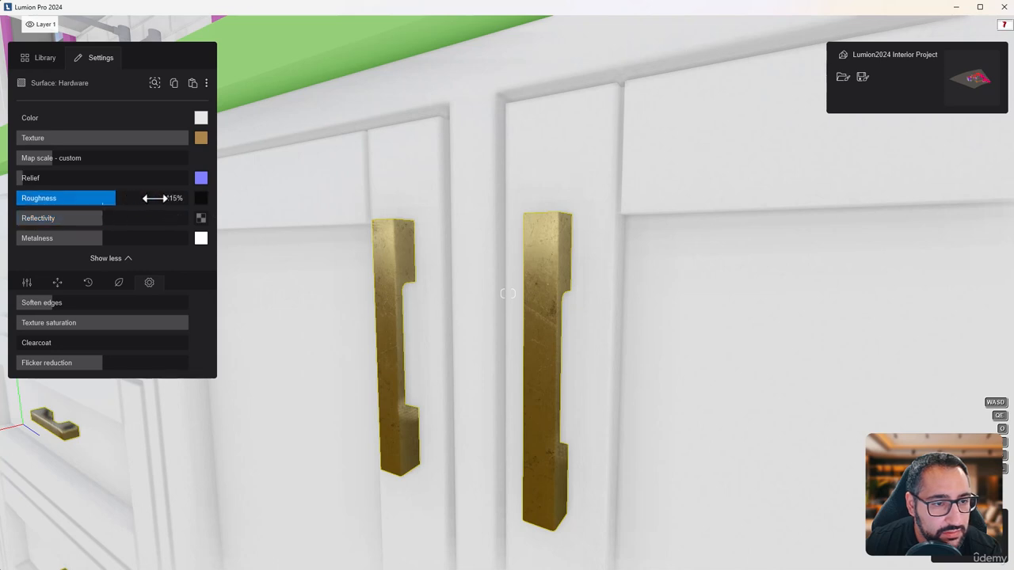
drag(155, 198, 112, 203)
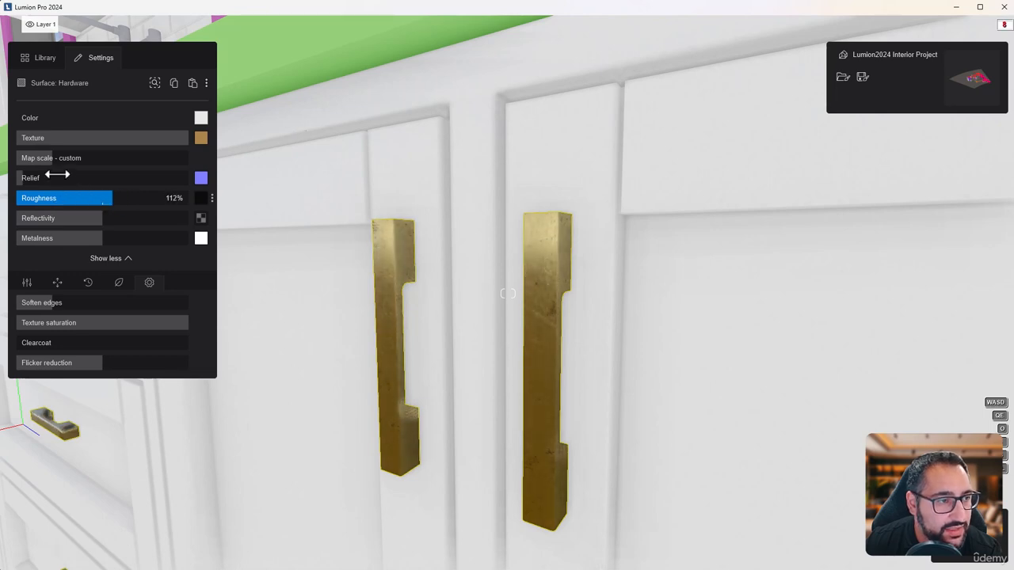
drag(57, 161, 4, 174)
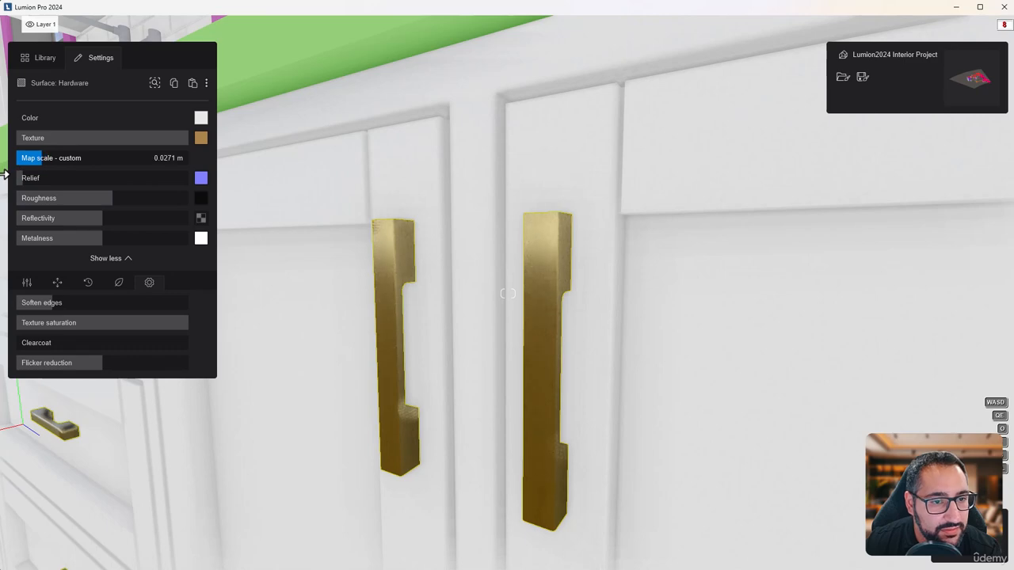
Copy the Hardware surface's brass material onto the polished_chrome pot filler above the stove
scroll(579, 290, down, 5)
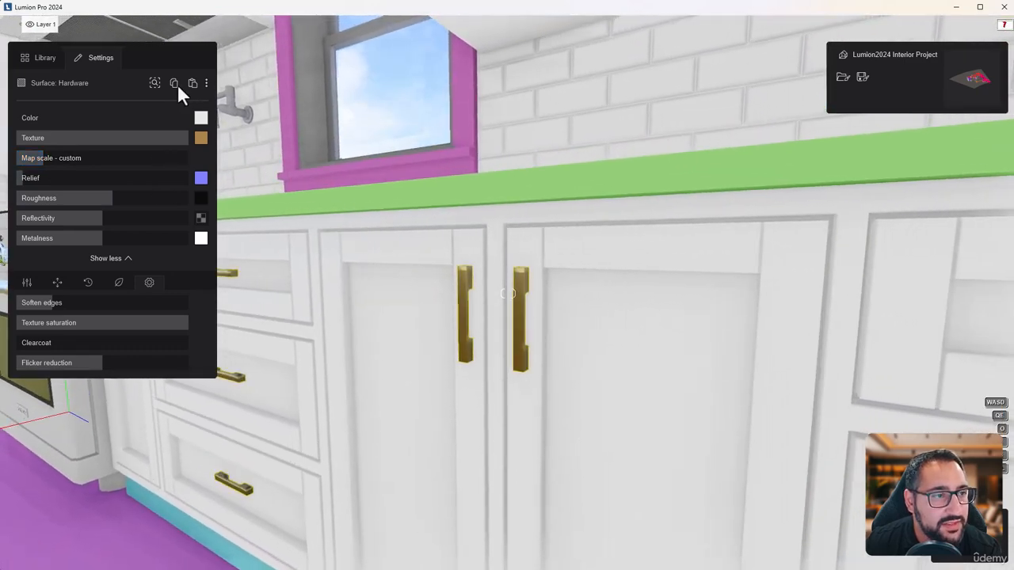
click(174, 84)
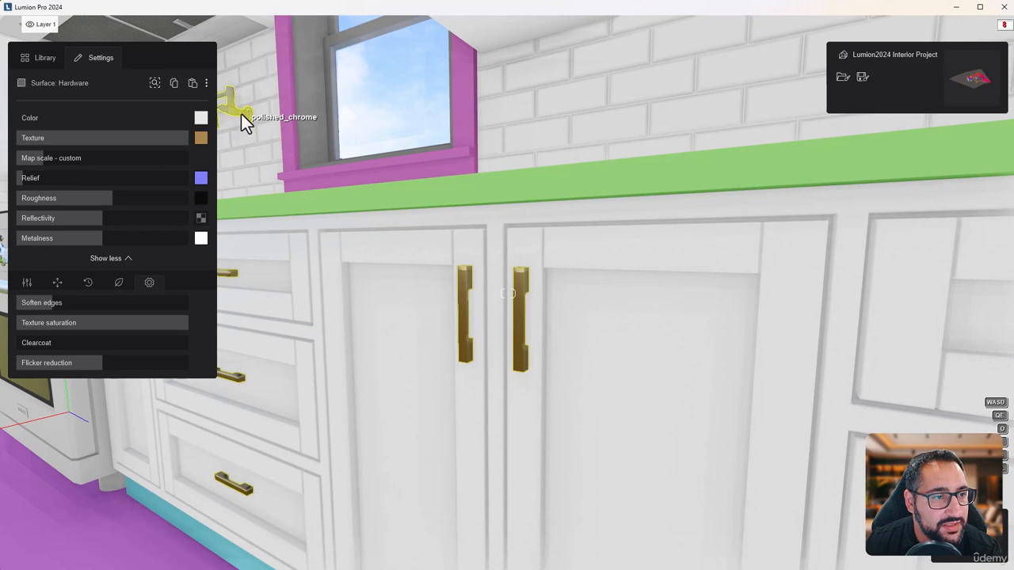
mouse_move(402, 138)
right_down()
mouse_move(539, 143)
mouse_move(246, 87)
mouse_move(407, 150)
right_up()
key(w)
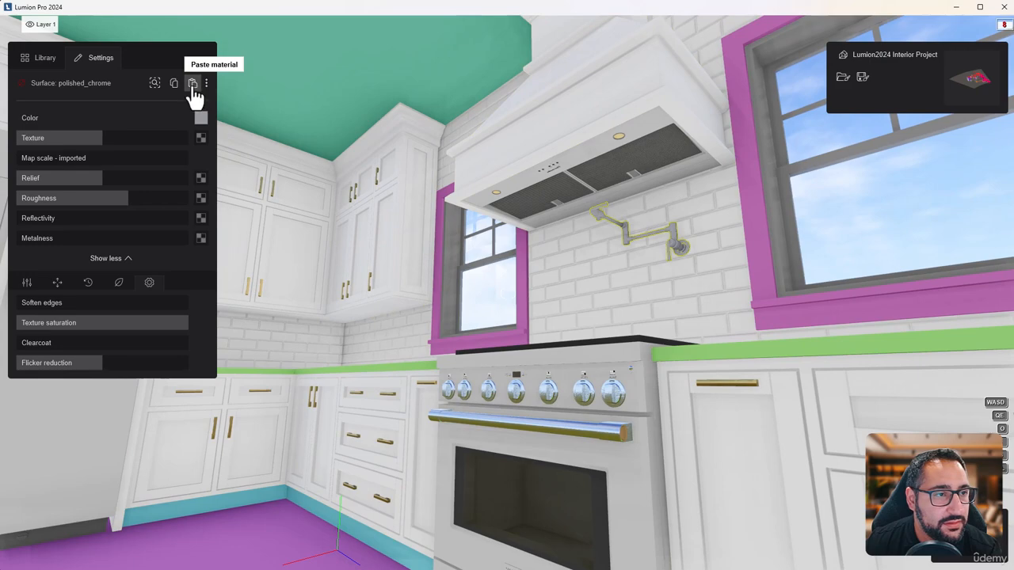
click(193, 83)
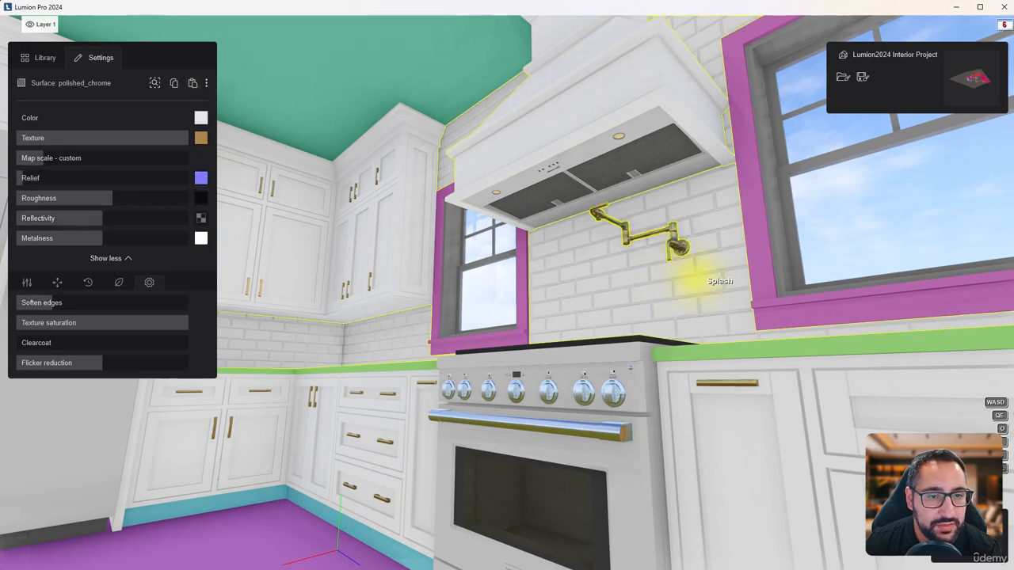
Paste the copied brass material onto the pendant lights' RZ - Metal Bronze fittings and their textured bronze cords
key(s)
mouse_move(694, 280)
right_down()
mouse_move(697, 340)
mouse_move(713, 369)
mouse_move(682, 274)
right_up()
key(s)
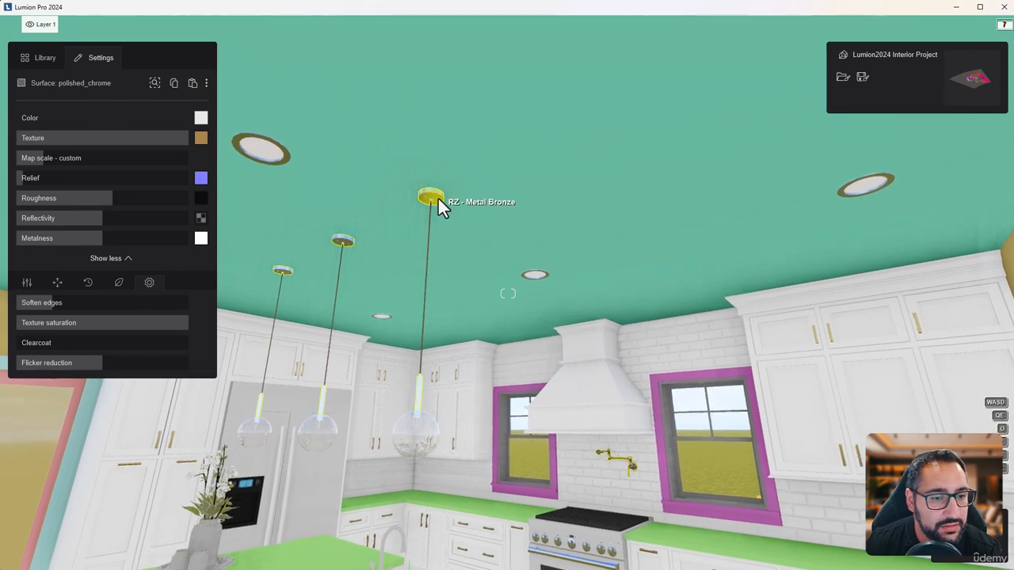
click(192, 83)
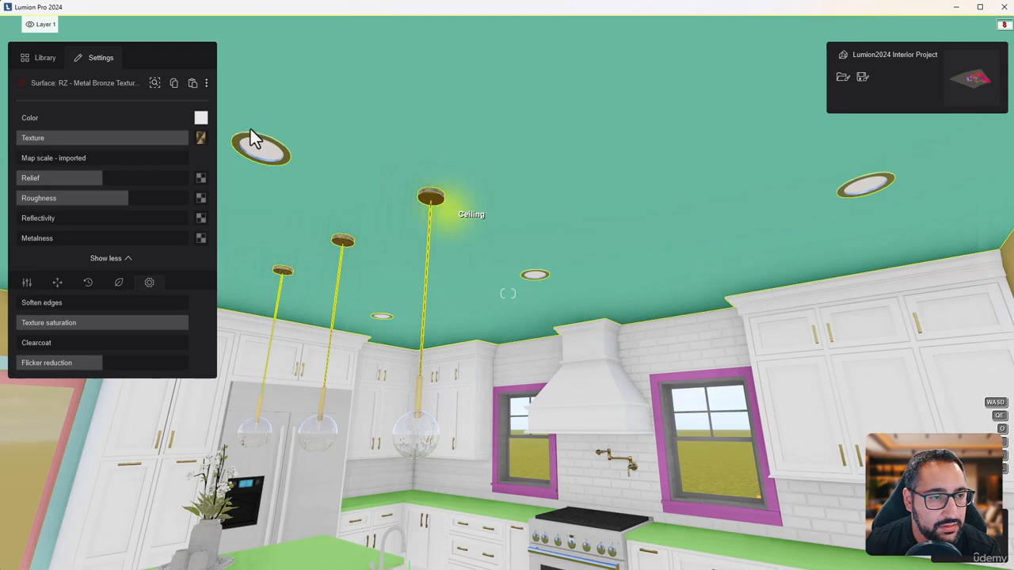
click(193, 84)
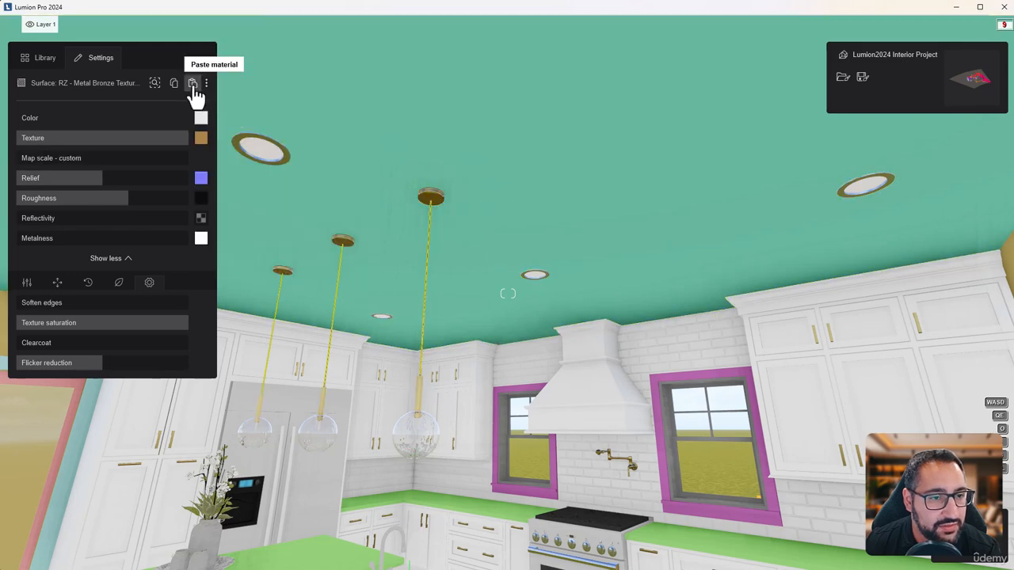
Apply the Polii Marble 011 2048 stone material to the Top Kitchen countertop surface
right_drag(508, 304, 612, 309)
key(a)
key(d)
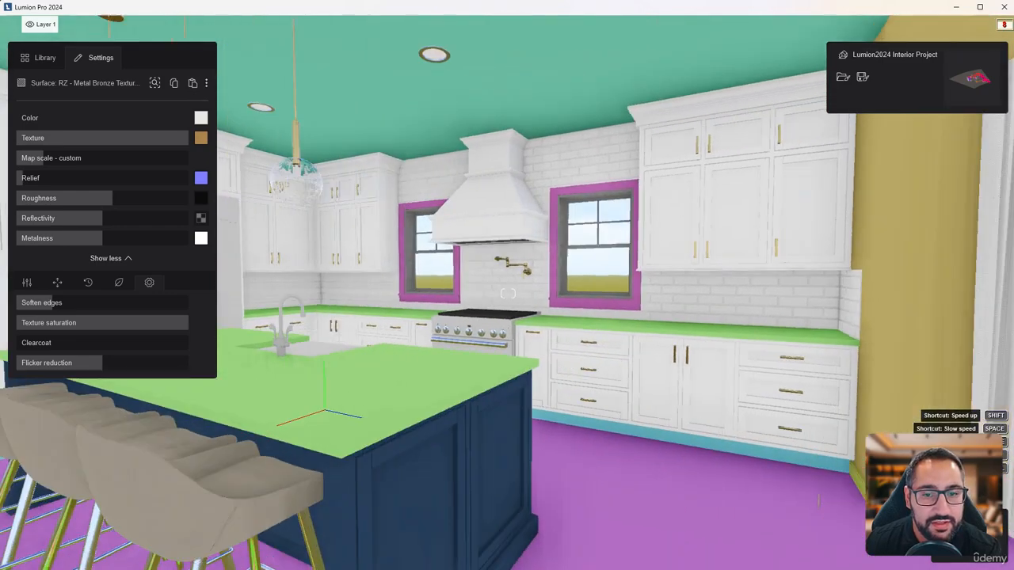
key(w)
key(w)
right_drag(508, 294, 509, 304)
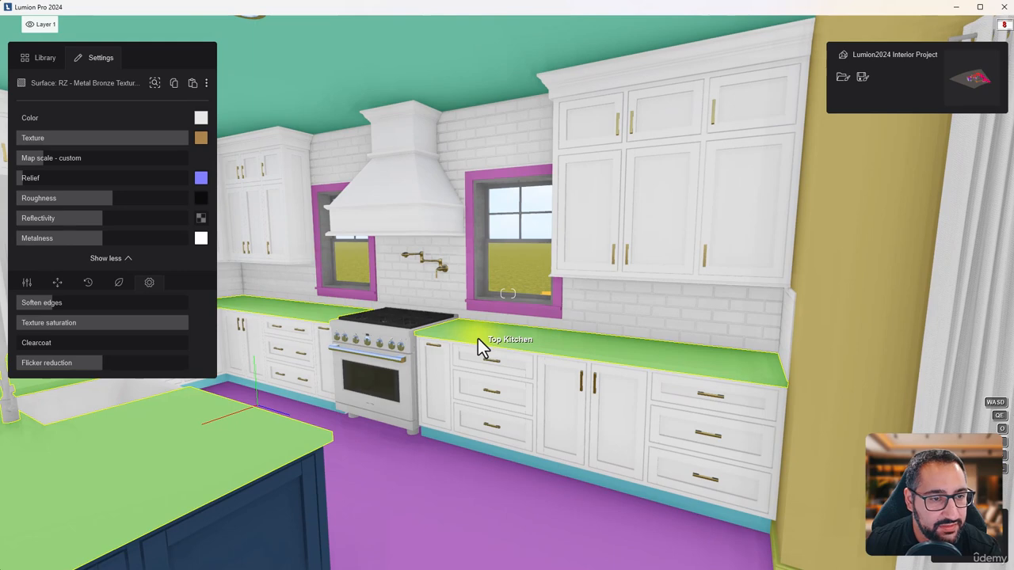
click(478, 340)
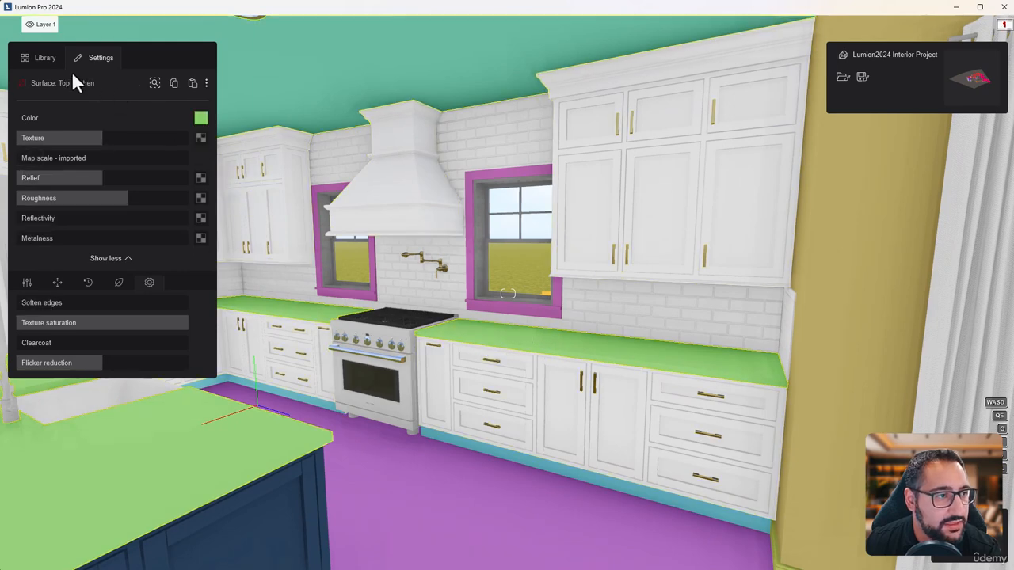
click(50, 63)
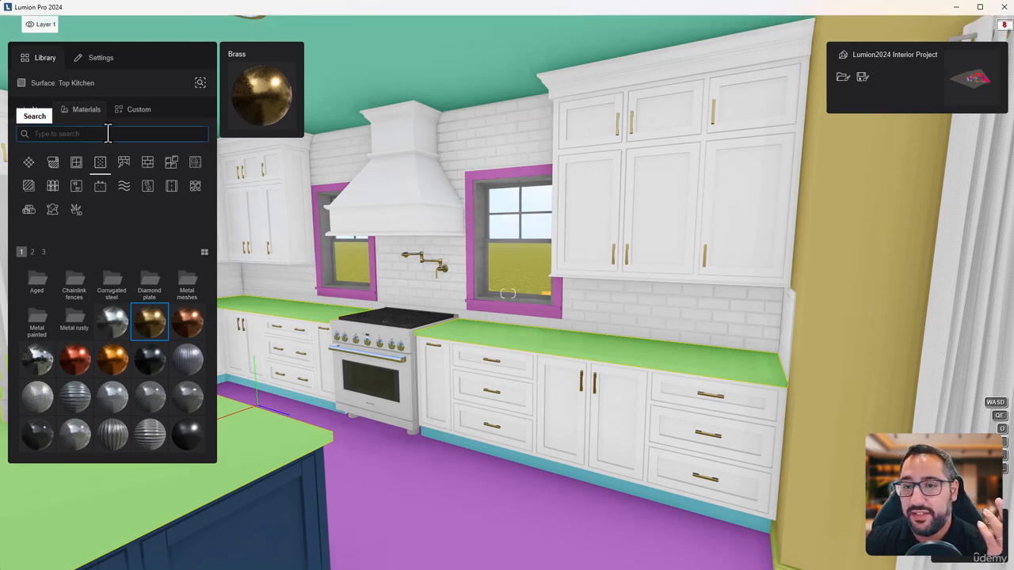
click(147, 166)
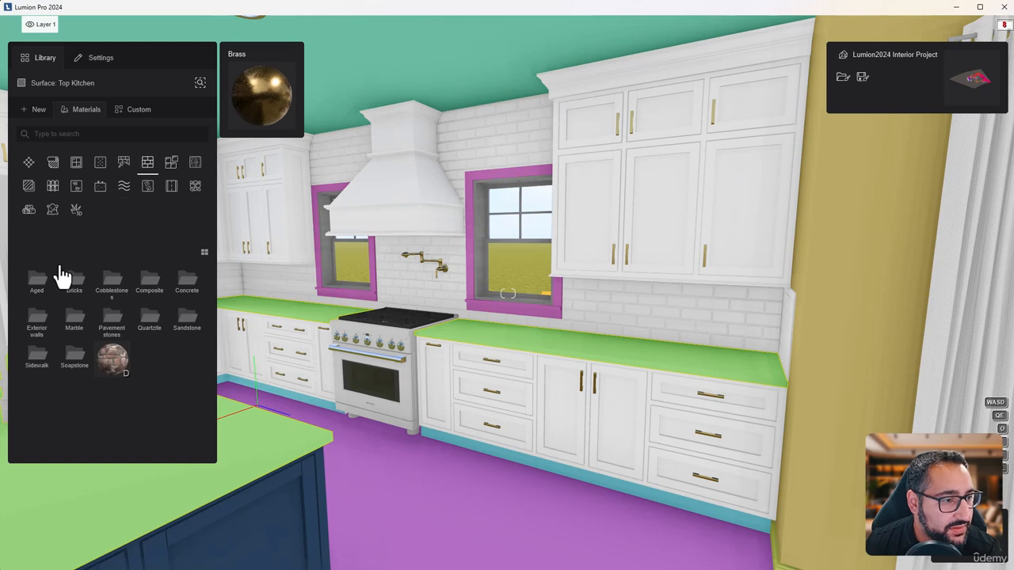
click(74, 327)
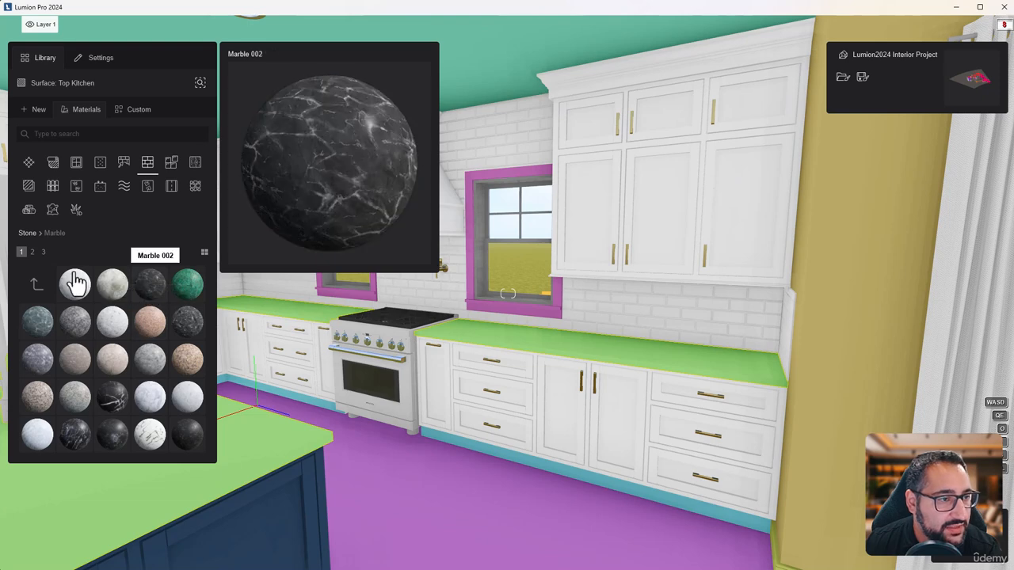
click(32, 252)
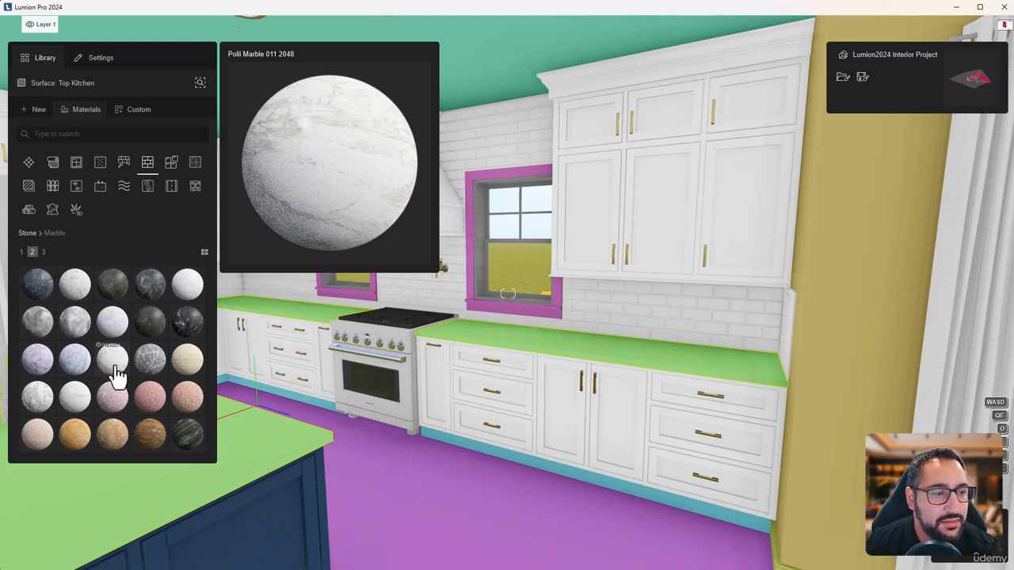
click(116, 372)
Slightly soften the edges of the marble countertop and check the result on the counters and island
key(w)
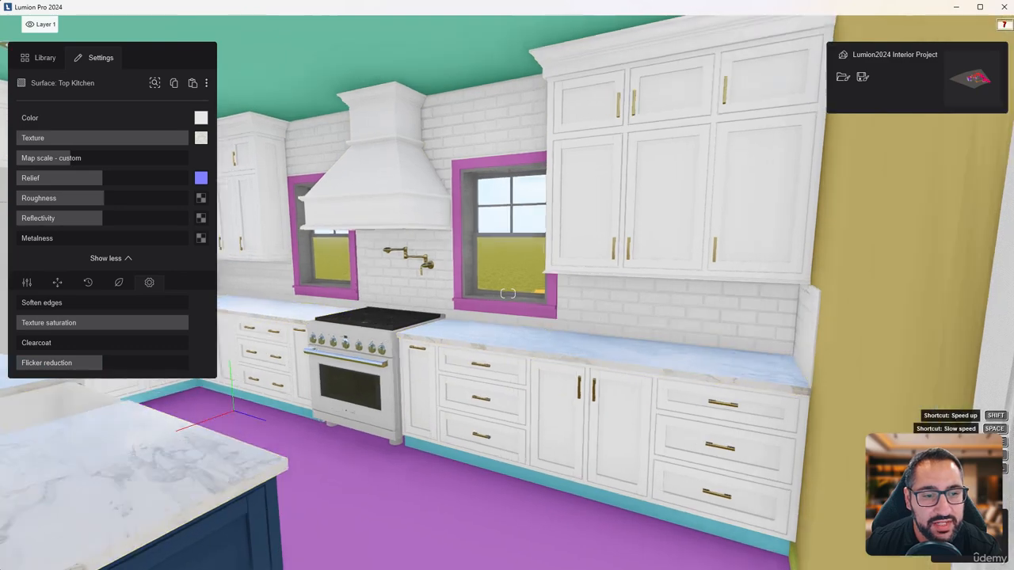
key(w)
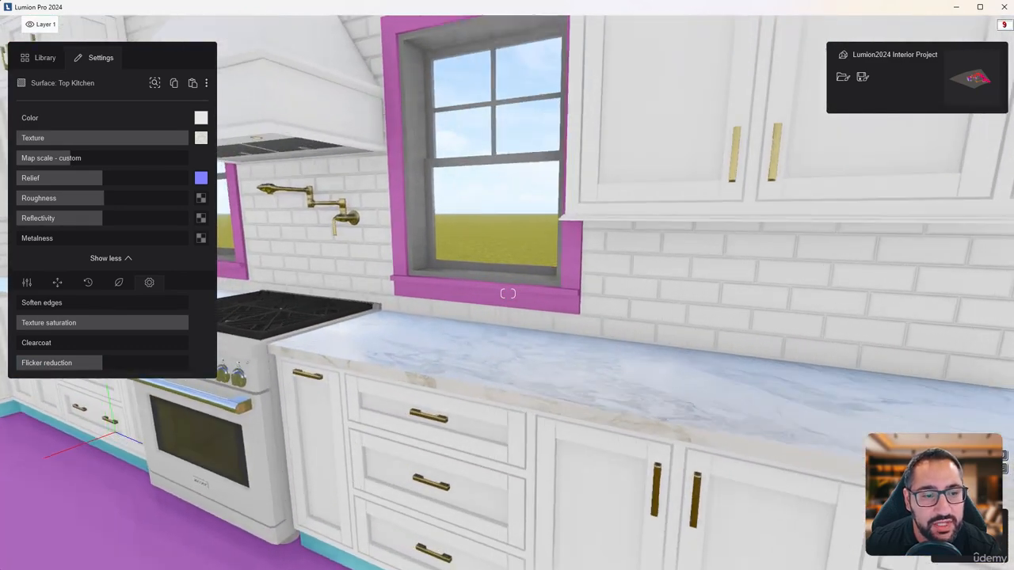
key(w)
right_drag(452, 304, 449, 364)
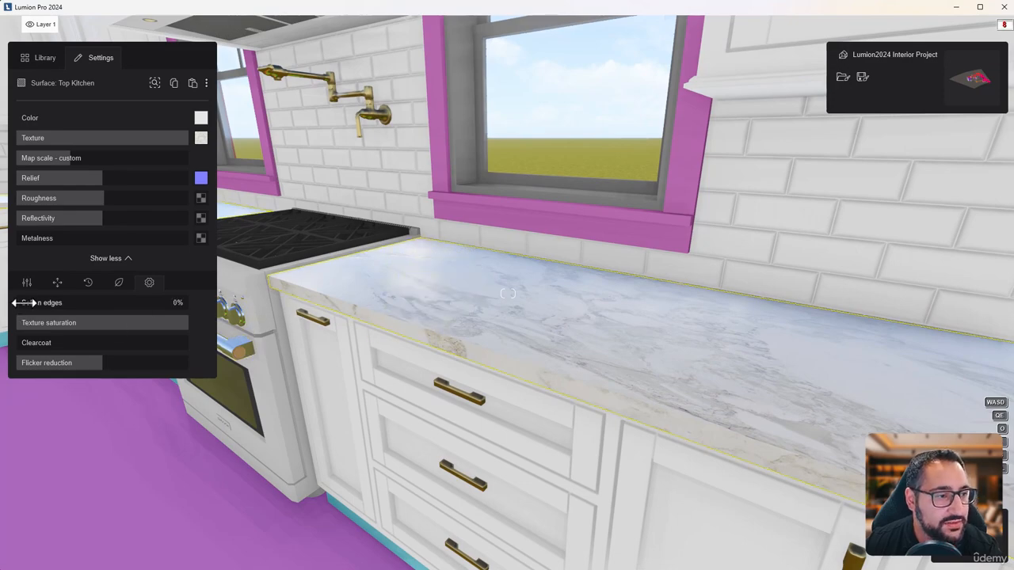
drag(18, 302, 36, 303)
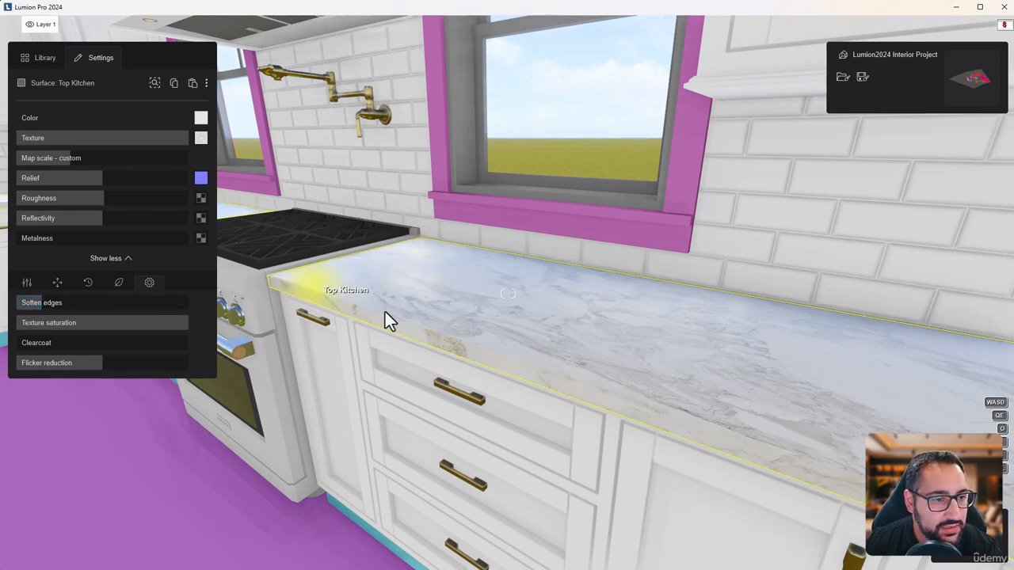
key(s)
key(a)
key(s)
key(a)
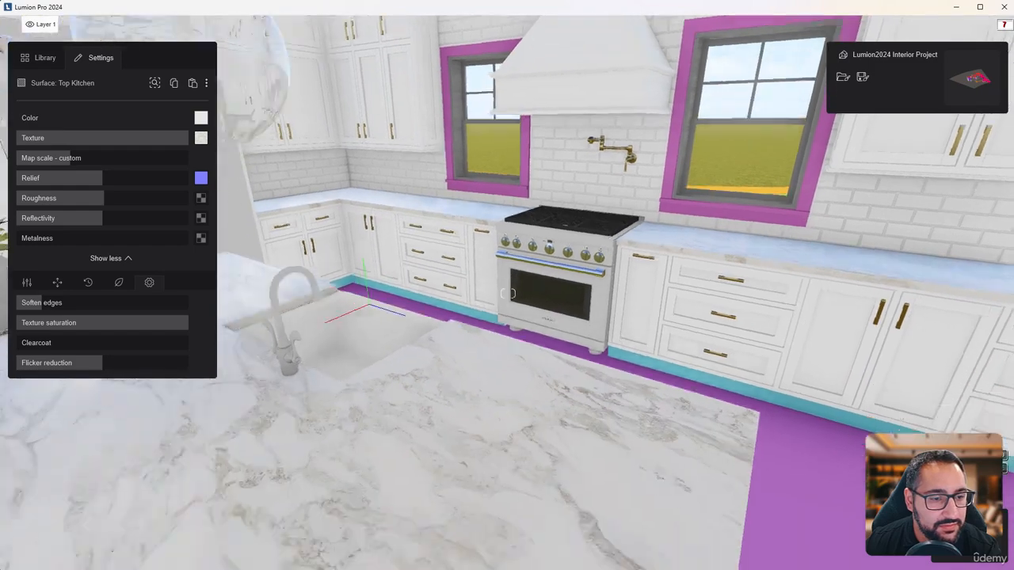
Copy the white Cabinet material onto the Island surface
key(s)
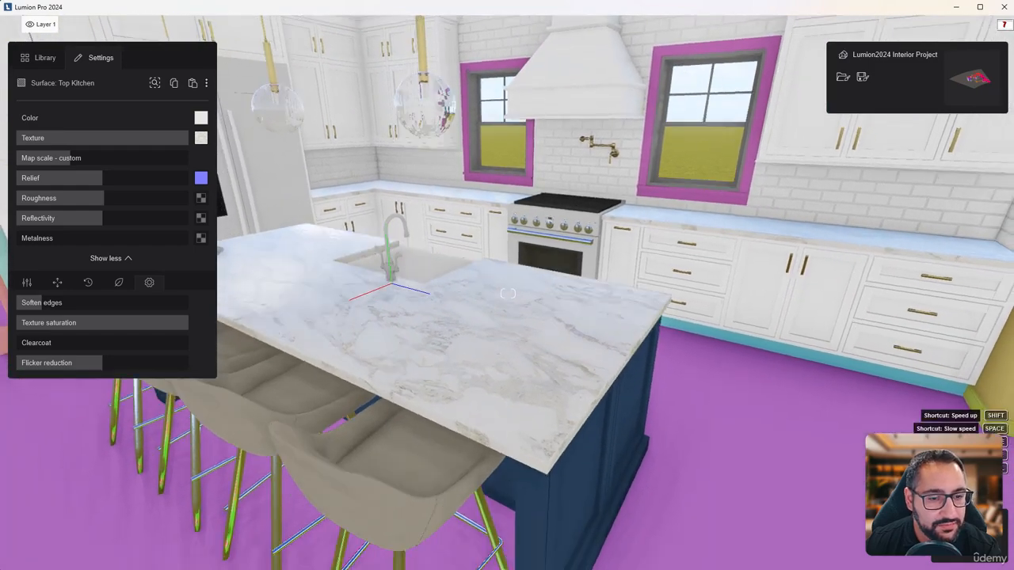
key(e)
right_drag(502, 444, 503, 406)
key(d)
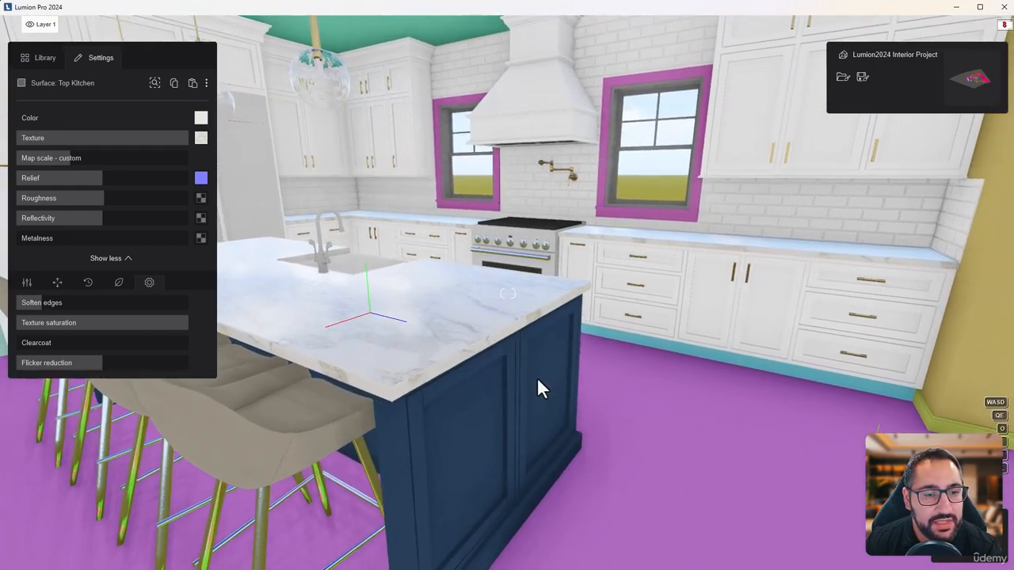
click(693, 312)
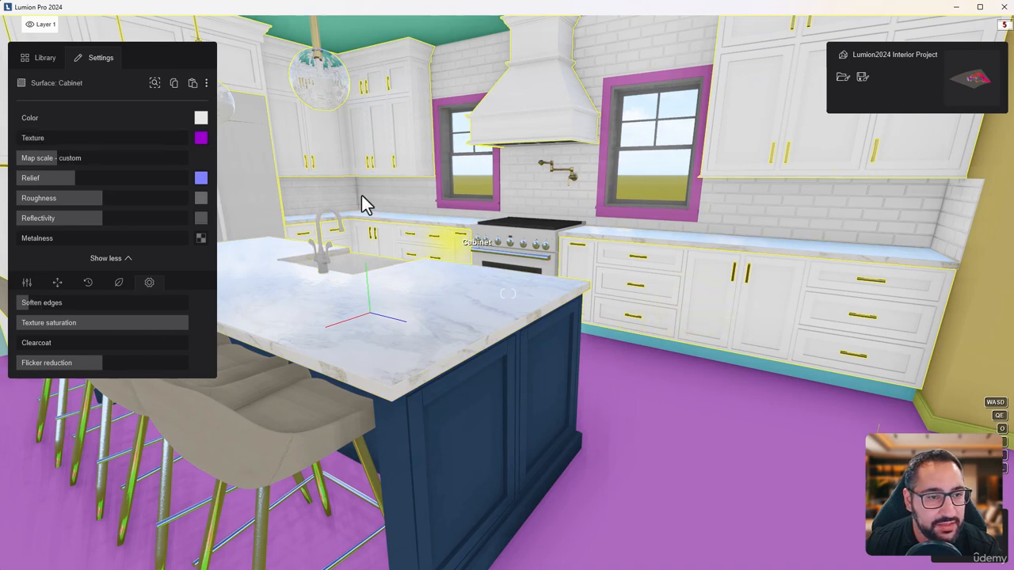
click(175, 85)
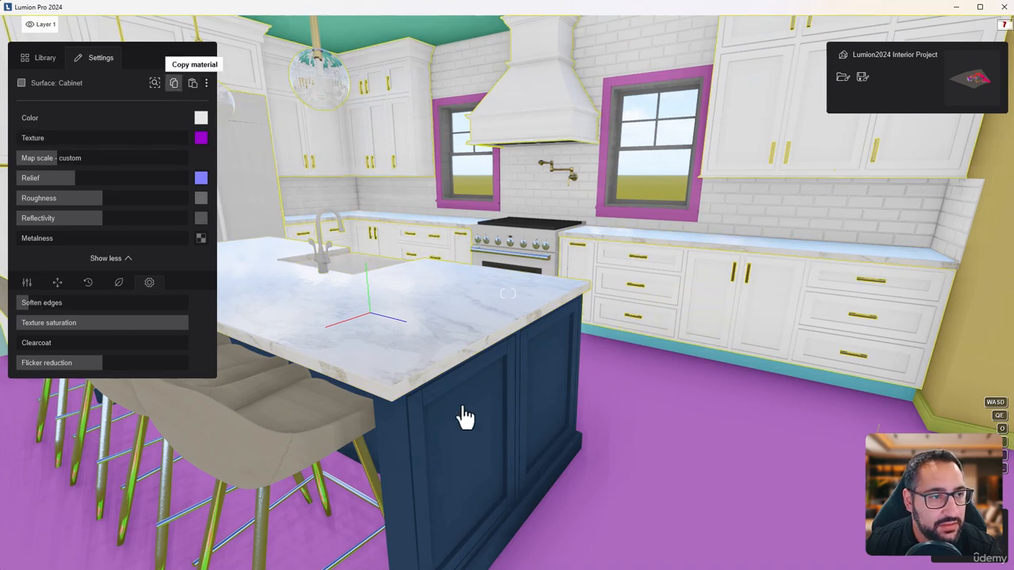
click(487, 440)
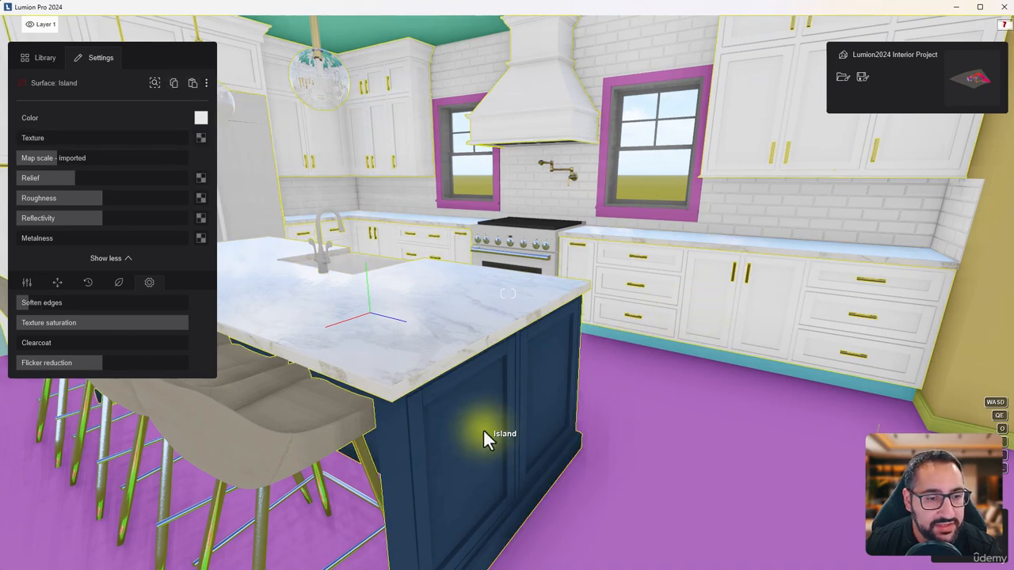
click(193, 85)
key(s)
right_drag(581, 406, 571, 397)
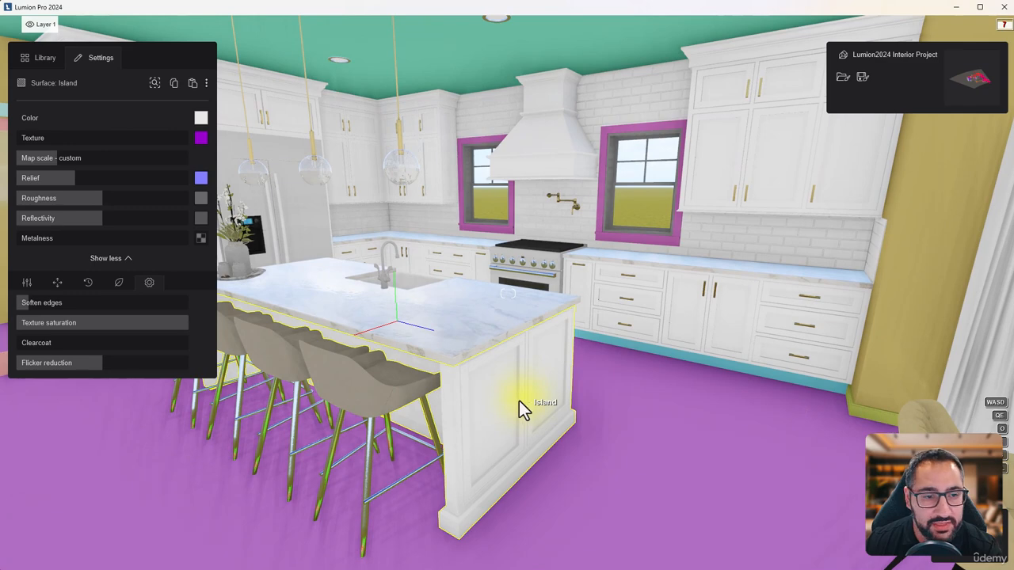
Change the Island surface's colour to a very dark navy blue
click(200, 118)
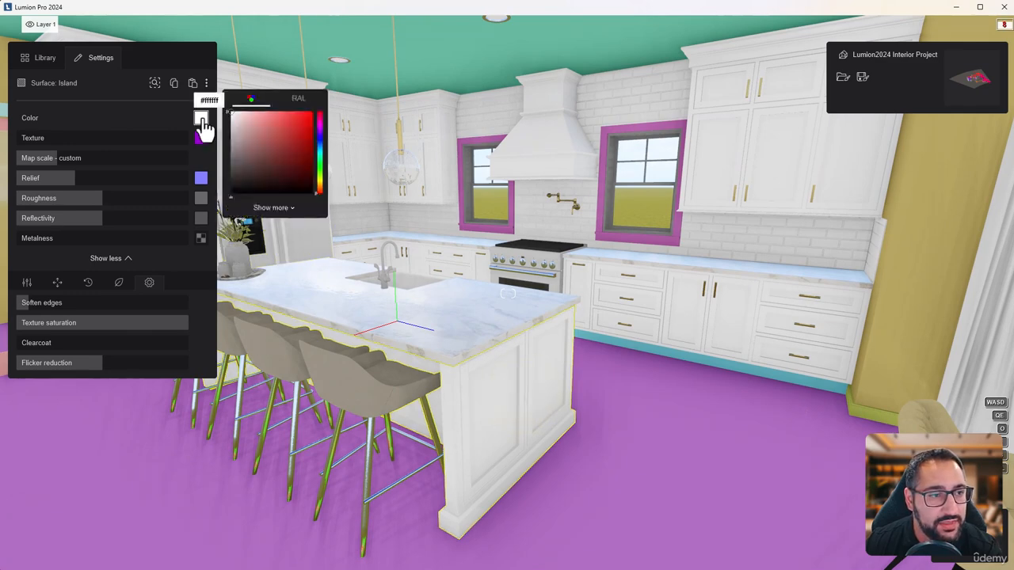
click(322, 142)
drag(322, 143, 320, 145)
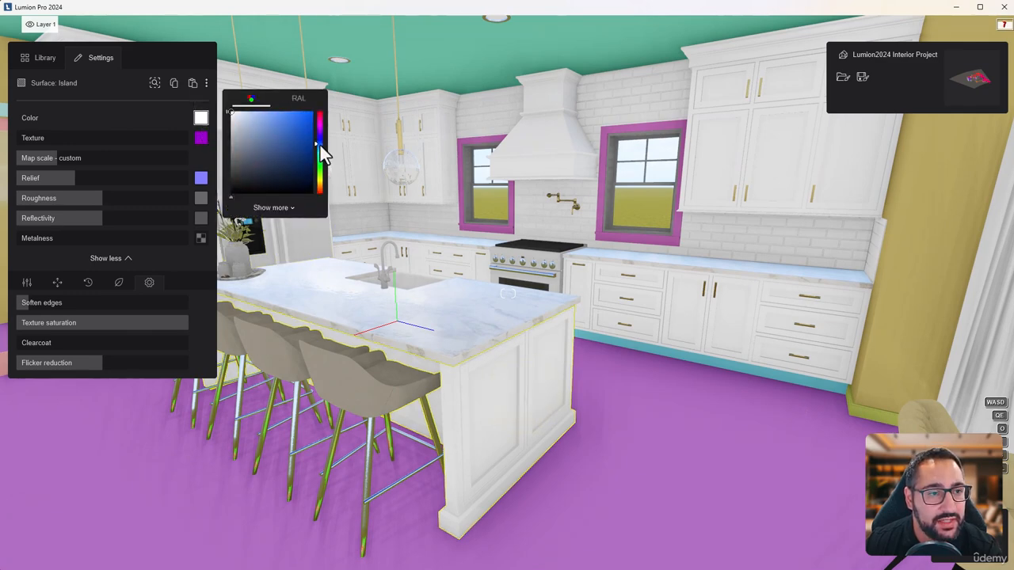
click(298, 175)
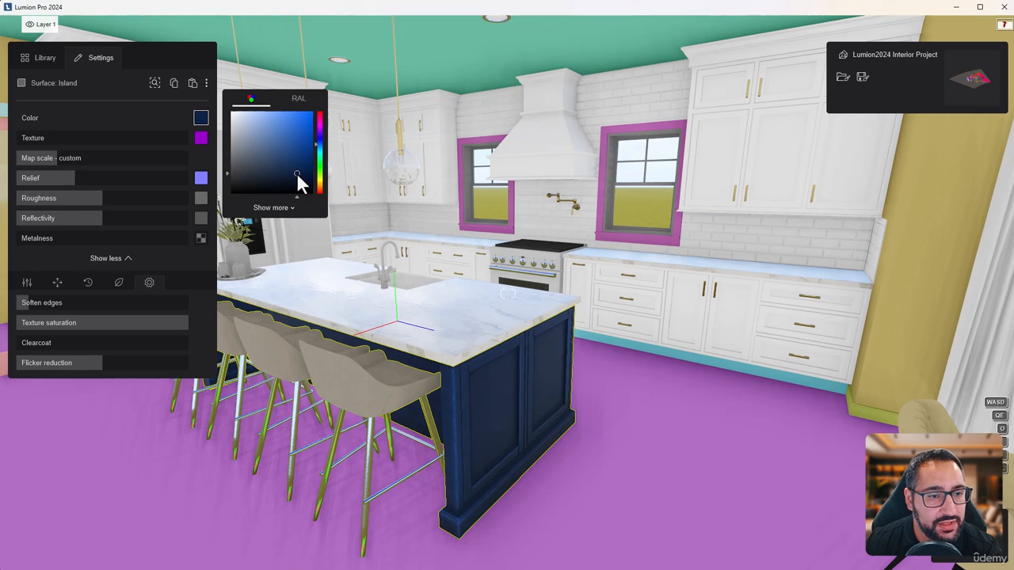
drag(296, 179, 298, 183)
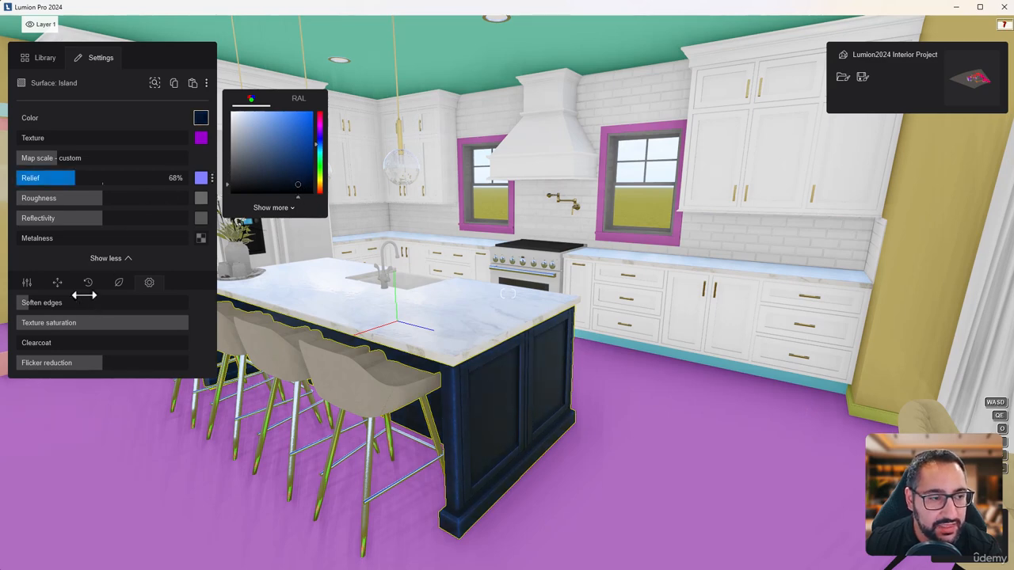
Reduce the edge softening and the weathering strength of the Island material slightly
click(27, 303)
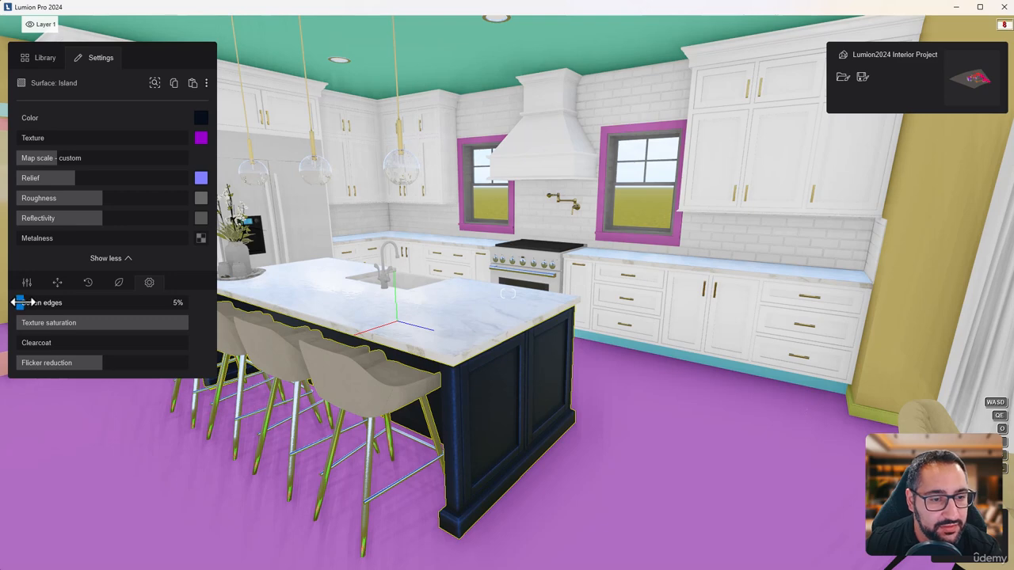
click(88, 283)
drag(54, 303, 50, 304)
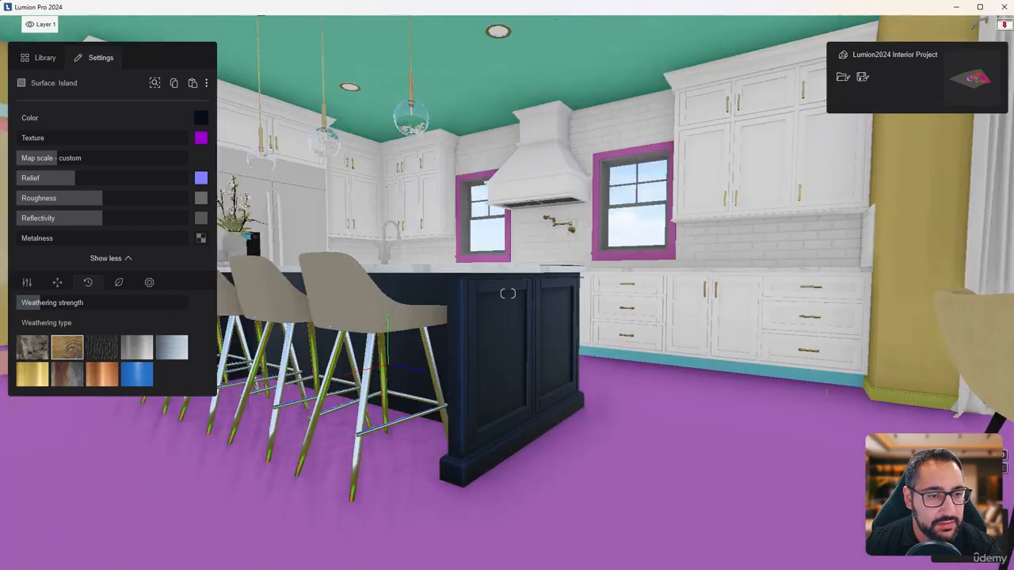
key(w)
right_drag(508, 294, 508, 294)
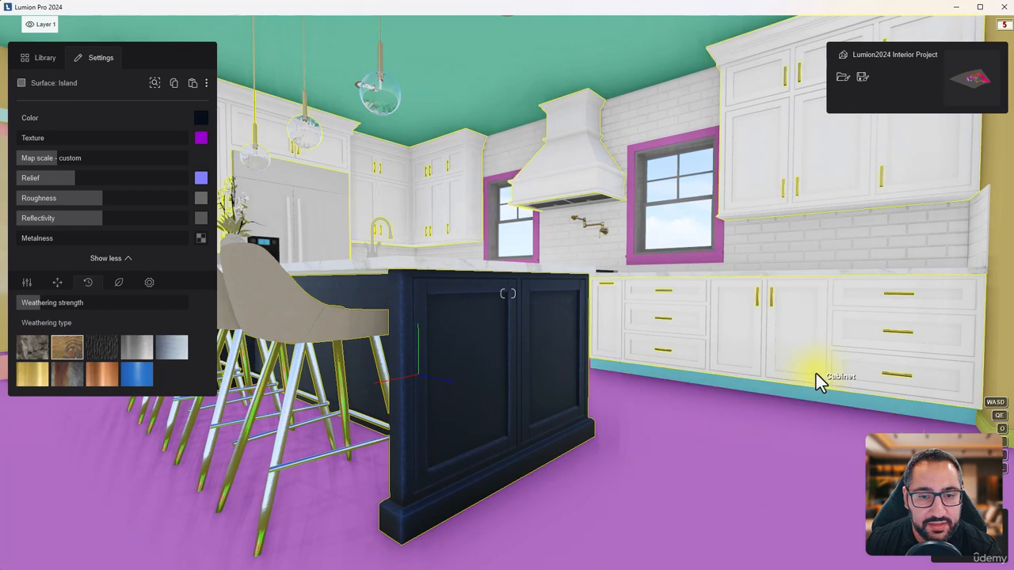
Copy the white Cabinet material onto the Base Kitchen toe-kick and the Trim Interior surface around the windows
click(815, 378)
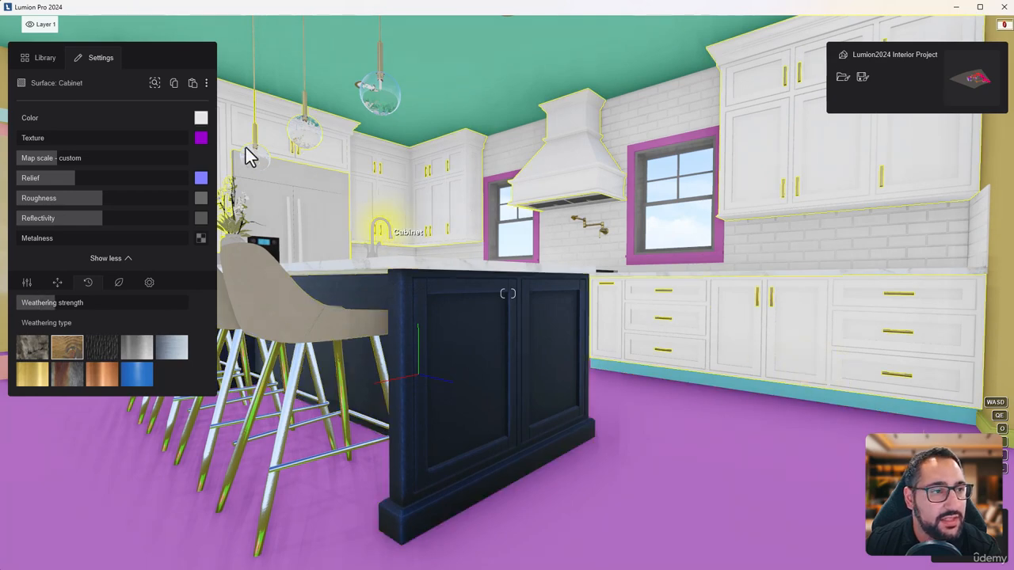
click(174, 82)
click(724, 379)
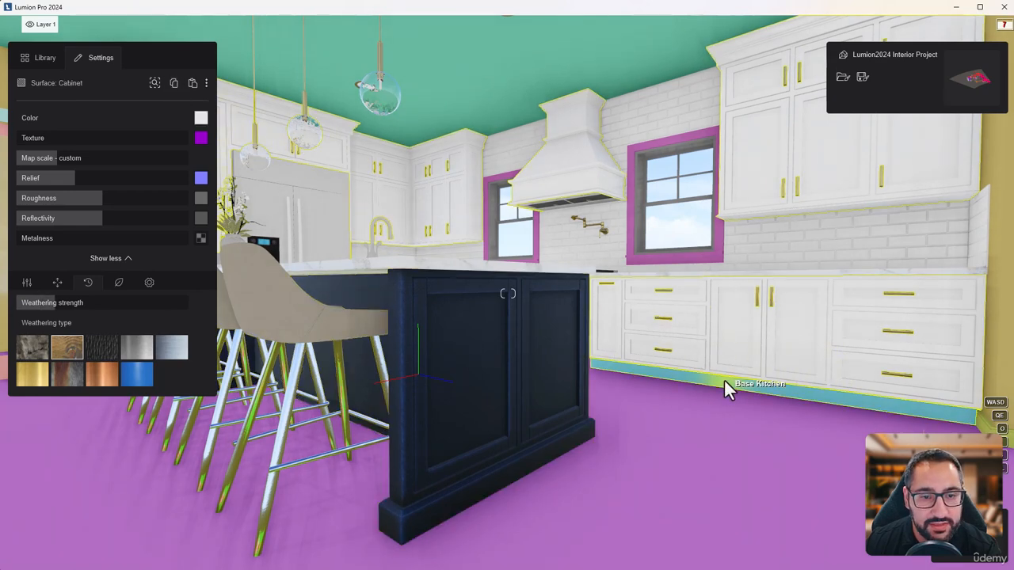
click(193, 83)
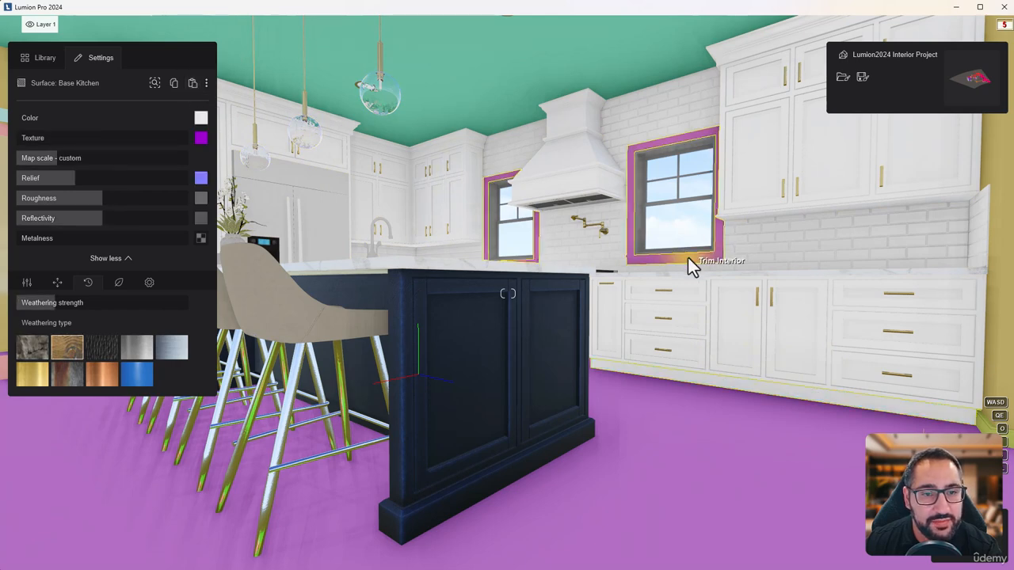
click(193, 83)
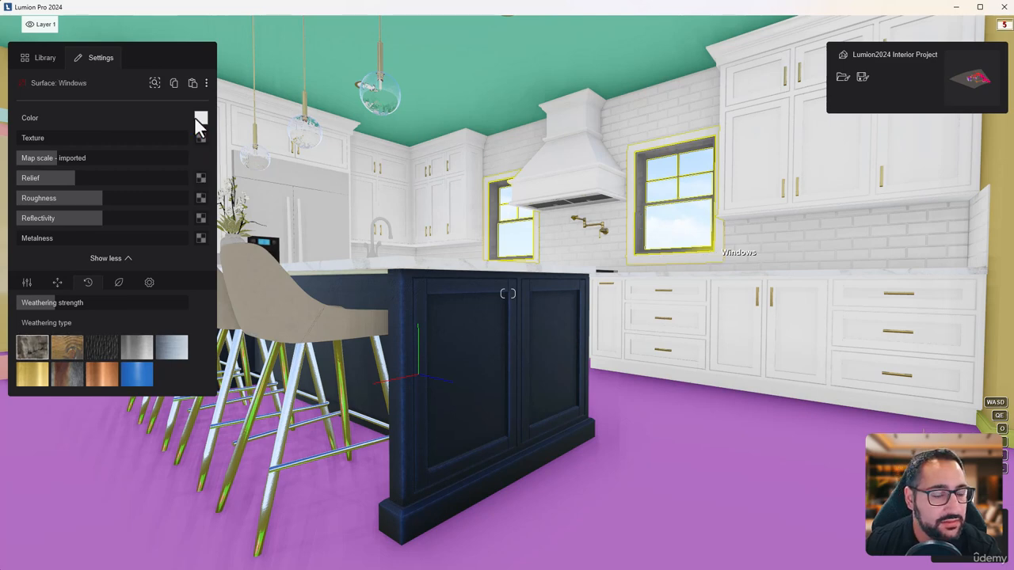
Paste the copied cabinet material onto the Windows frames and darken their colour to near black
click(192, 84)
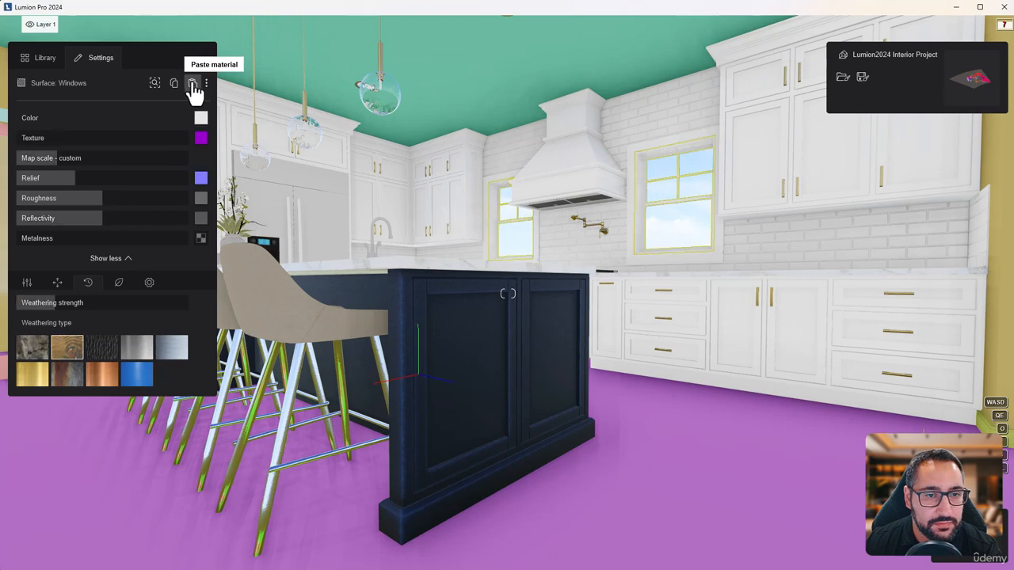
click(202, 119)
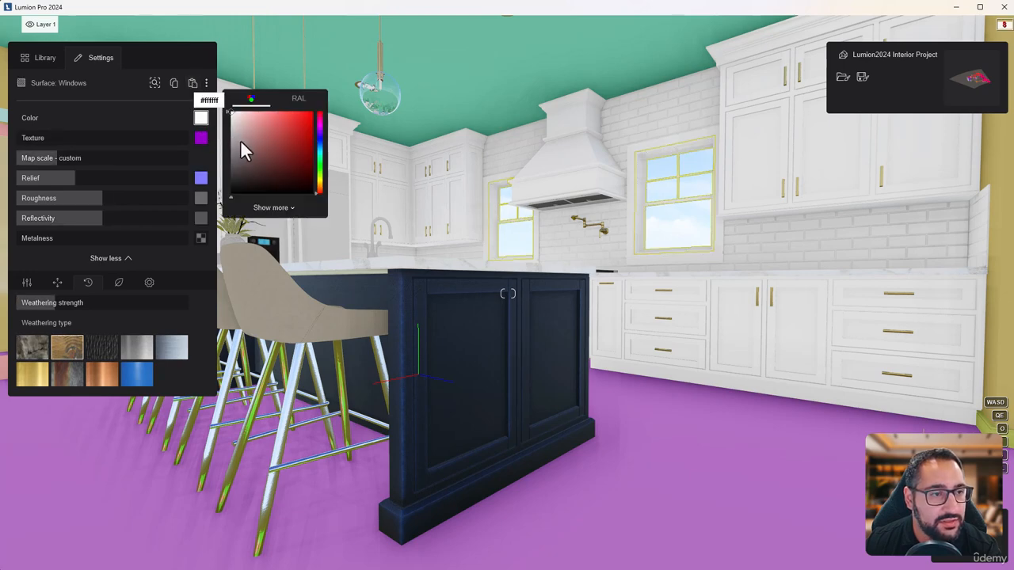
mouse_move(244, 148)
mouse_down()
mouse_move(218, 183)
mouse_move(206, 182)
mouse_up()
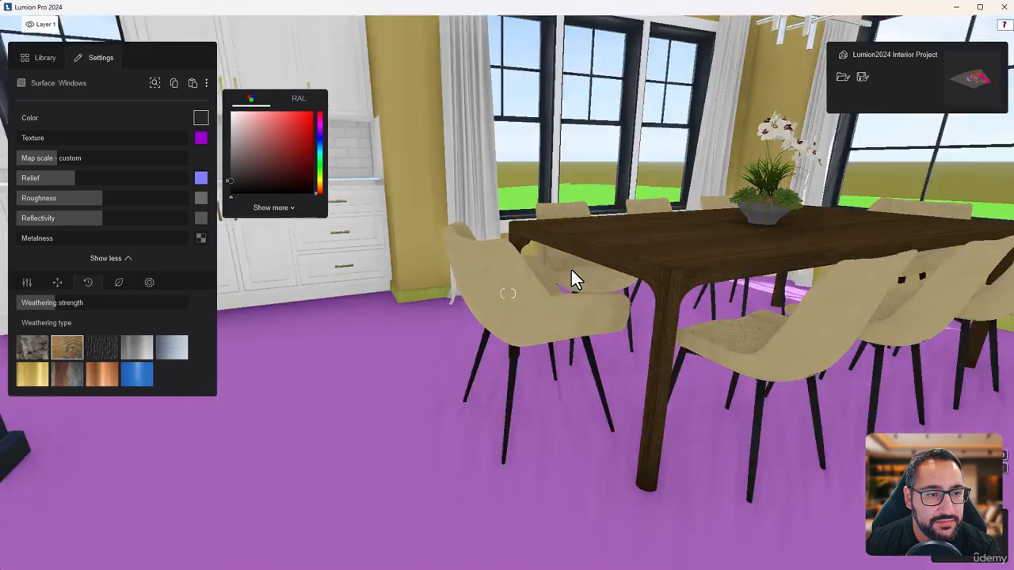
Copy the brass material of the polished_chrome pot filler onto the 0131_Silver faucet at the island sink
right_drag(570, 268, 507, 252)
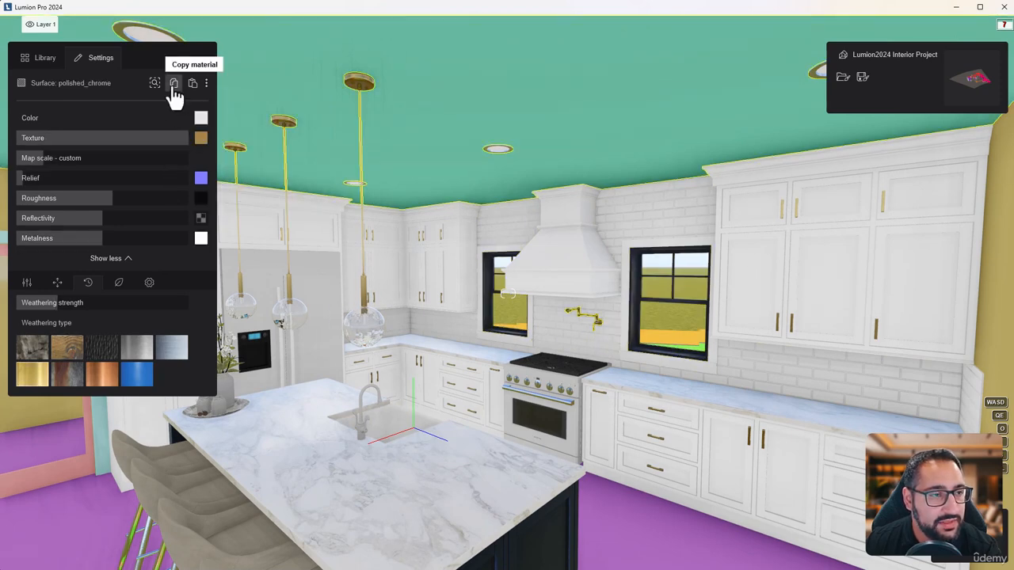
click(362, 430)
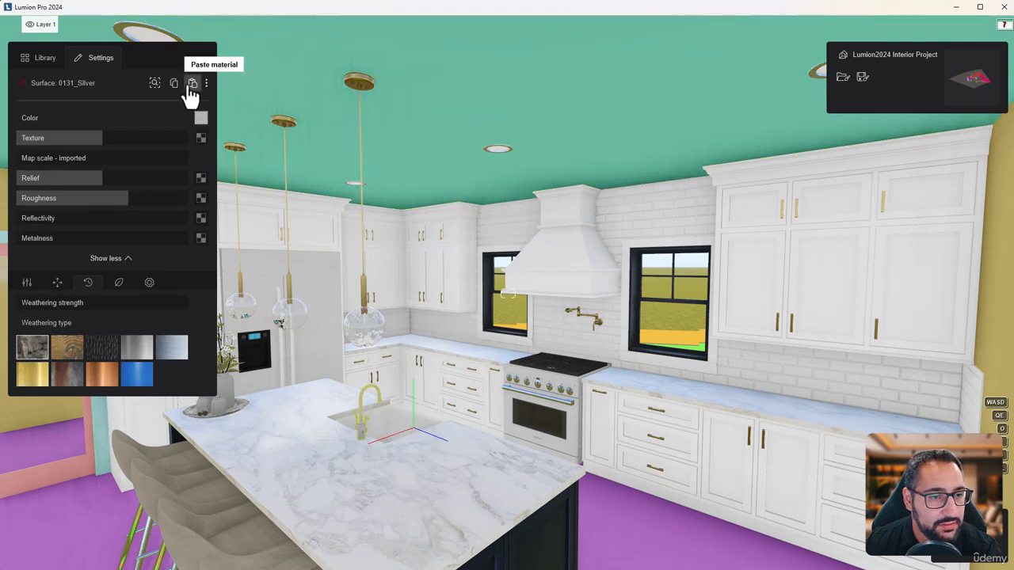
click(192, 84)
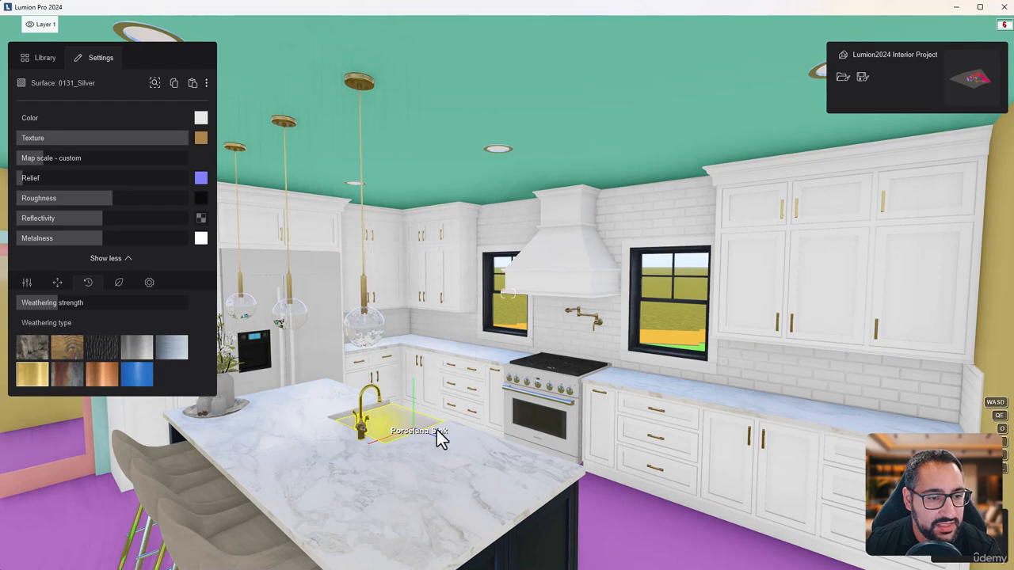
Set the Porcelana Sink surface's colour to white
click(405, 421)
key(w)
right_drag(414, 412, 369, 469)
key(w)
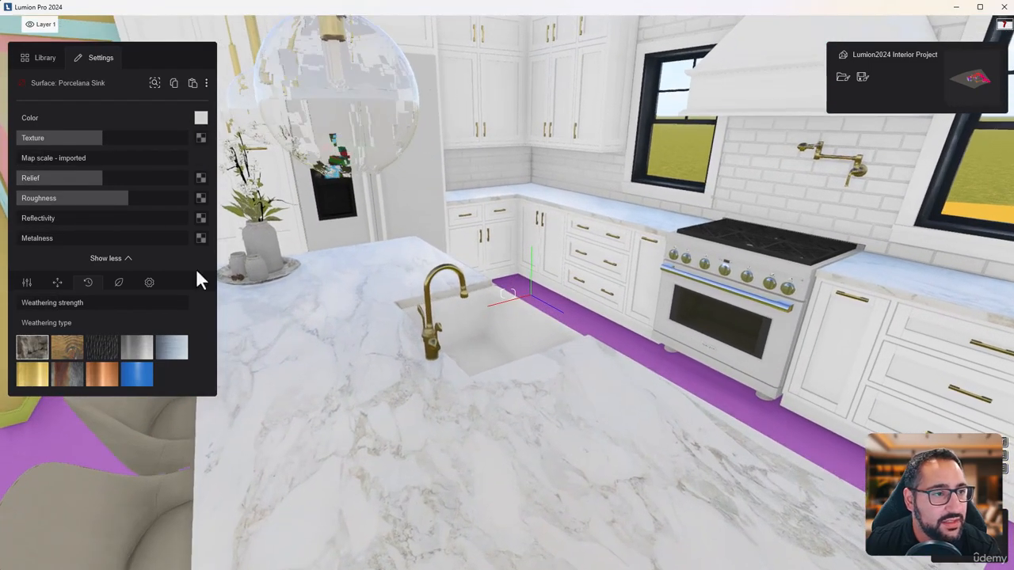
click(201, 118)
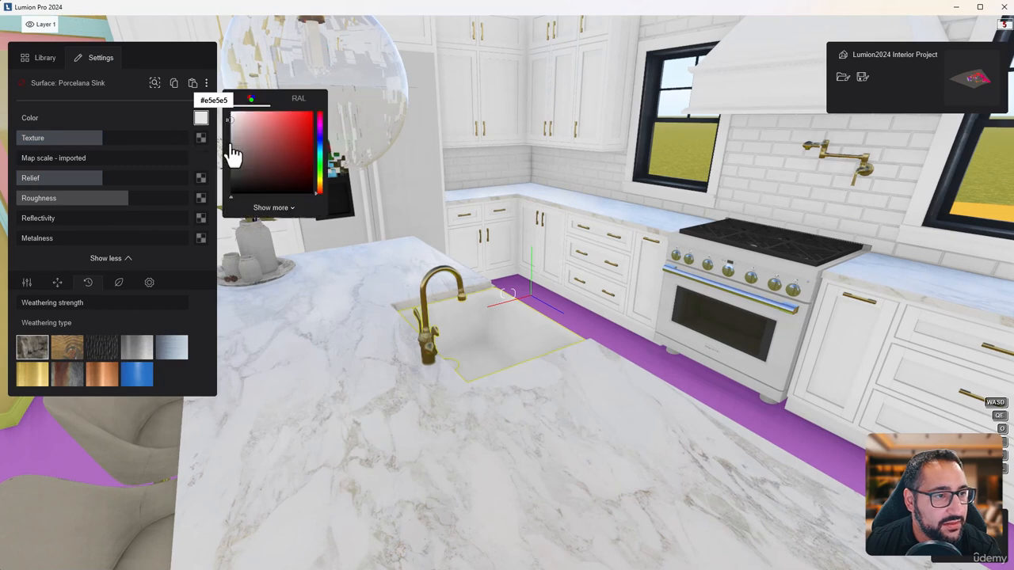
drag(227, 120, 208, 100)
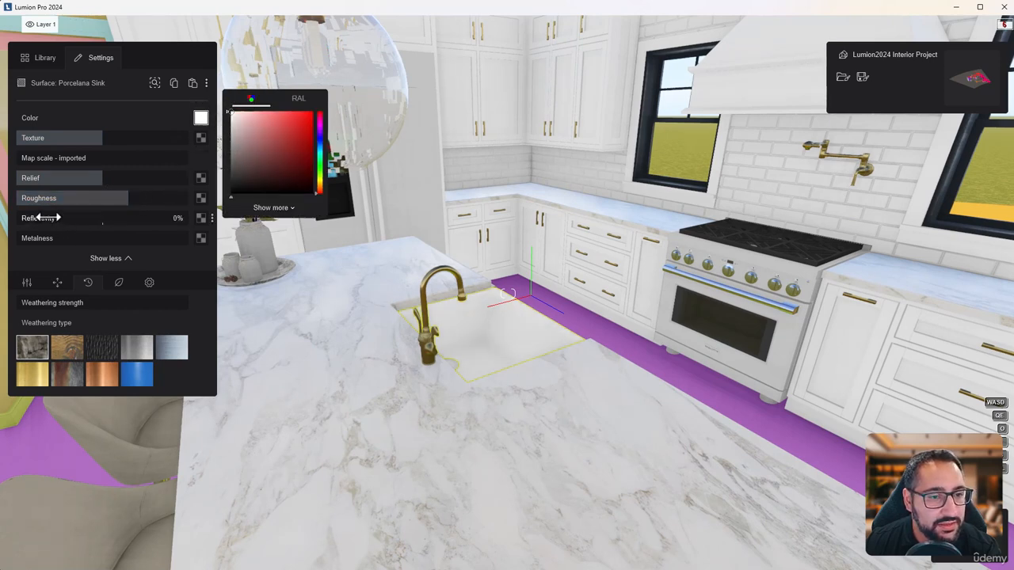
Make the sink glossier with 88% reflectivity and lower roughness, and slightly soften its edges
drag(38, 218, 80, 217)
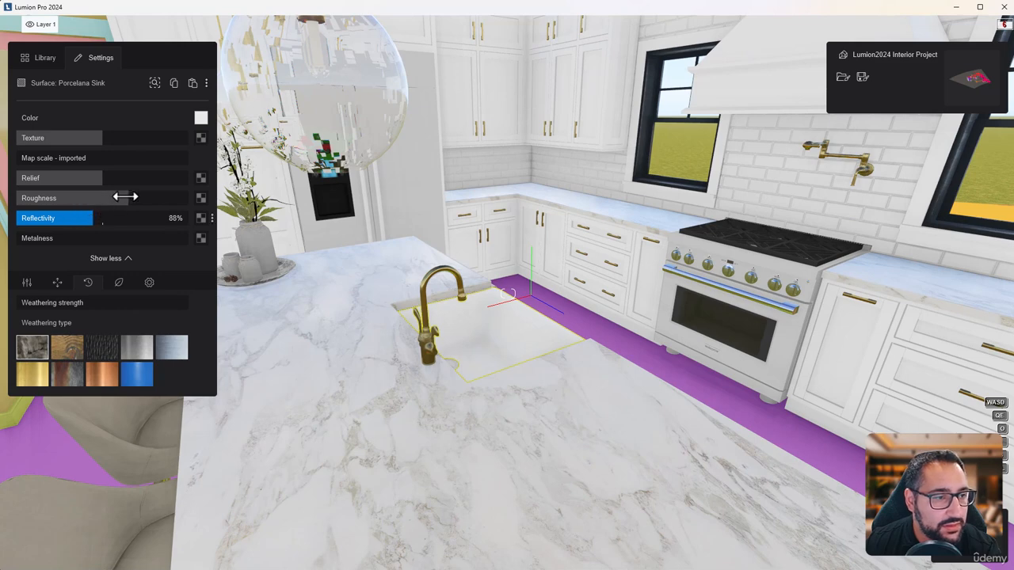
drag(125, 196, 59, 198)
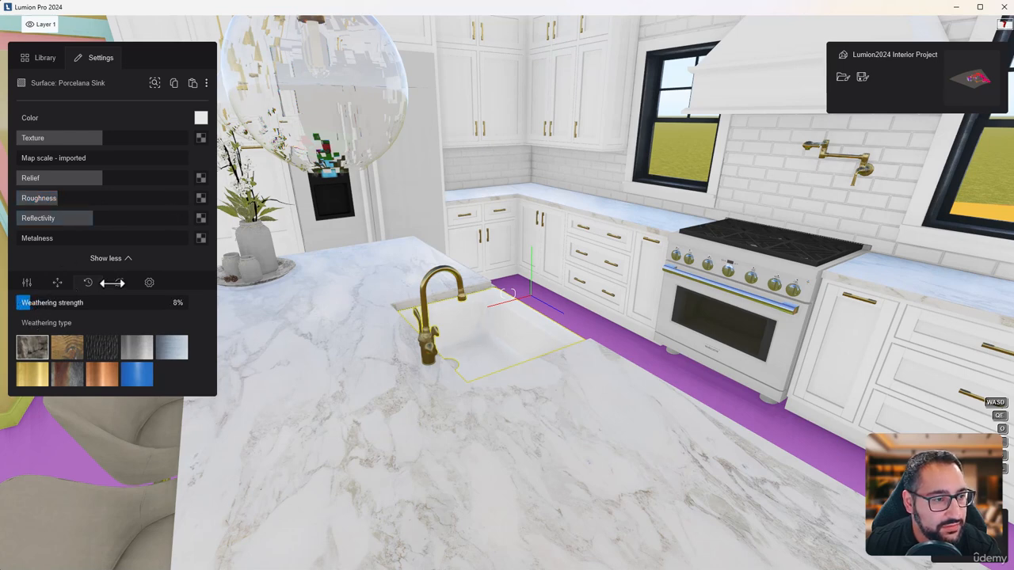
click(149, 282)
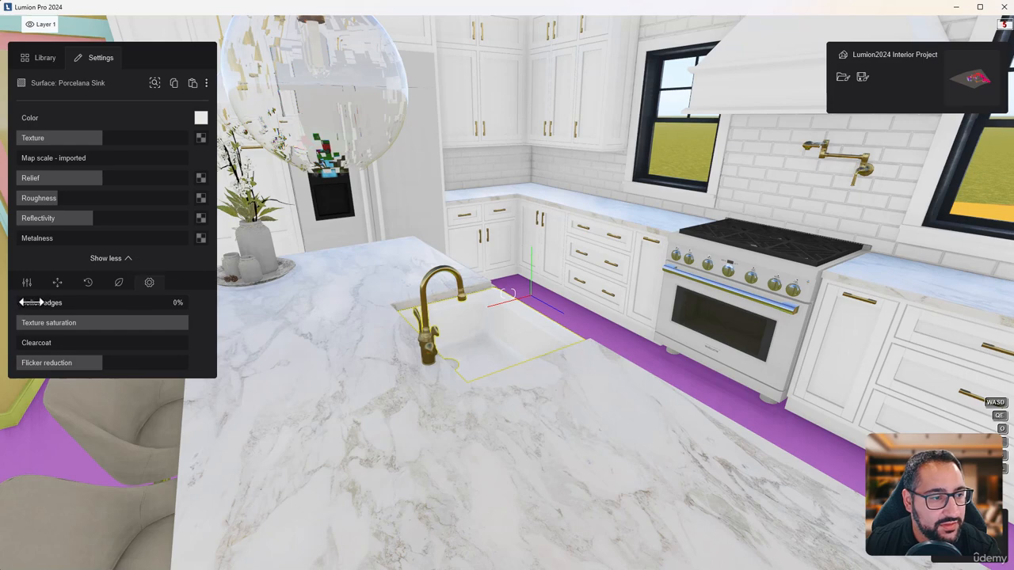
key(s)
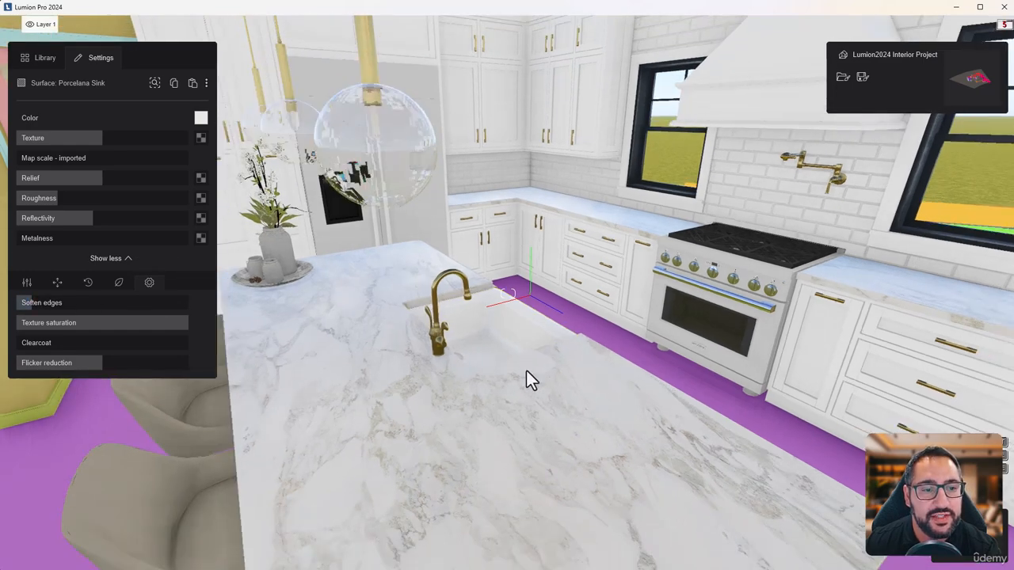
right_drag(526, 369, 555, 323)
key(s)
right_drag(508, 293, 522, 247)
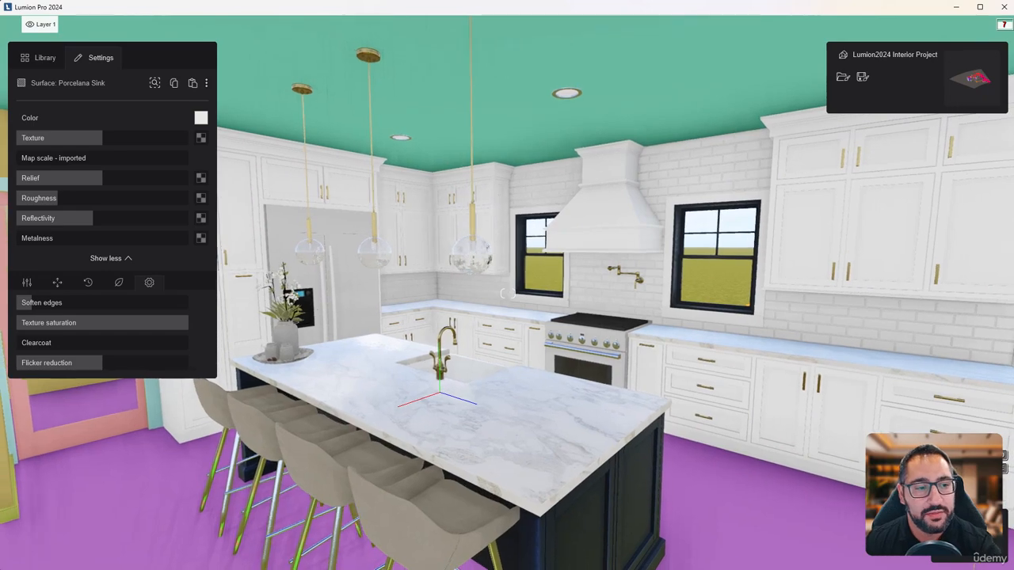
Apply the Stainless steel 001 library material to the refrigerator's _Monogram_StainlessSteel surface
key(w)
key(d)
right_drag(507, 294, 508, 294)
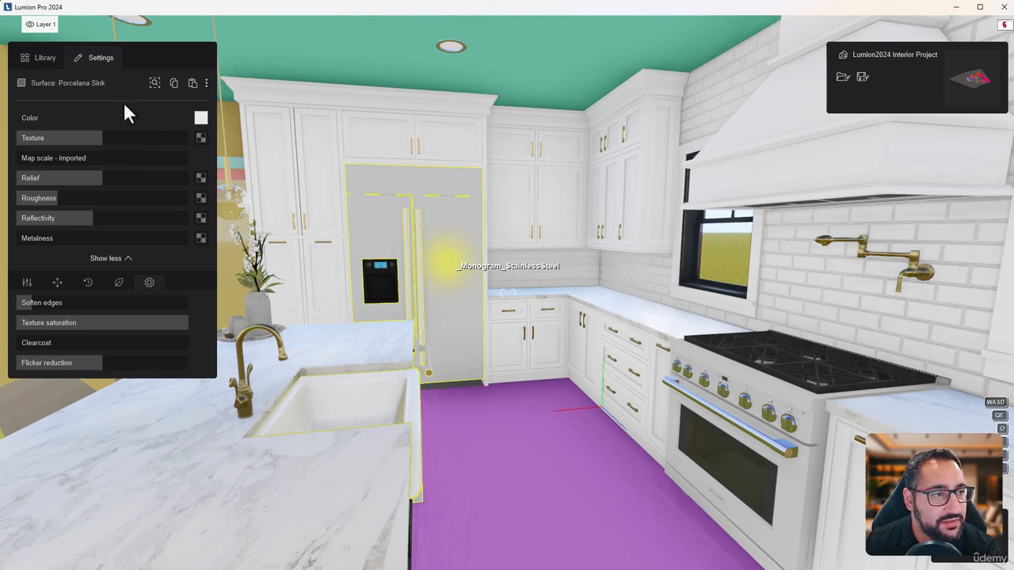
click(47, 65)
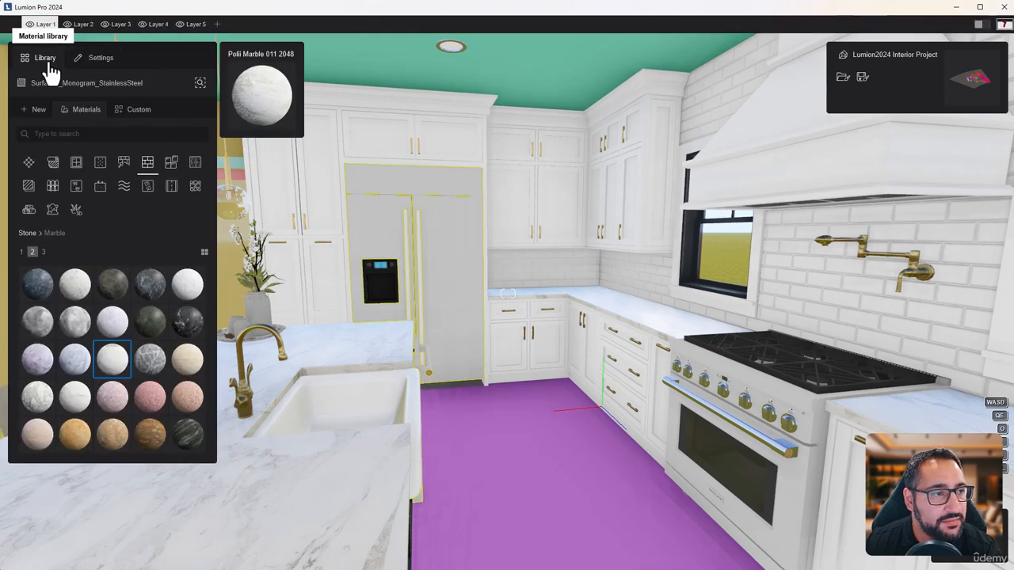
click(111, 162)
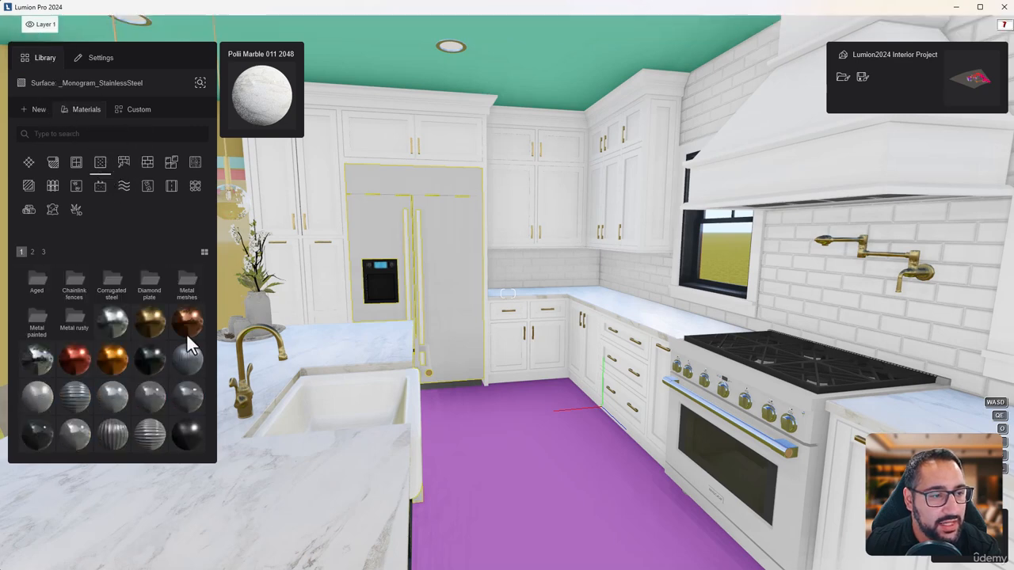
click(68, 133)
text(s)
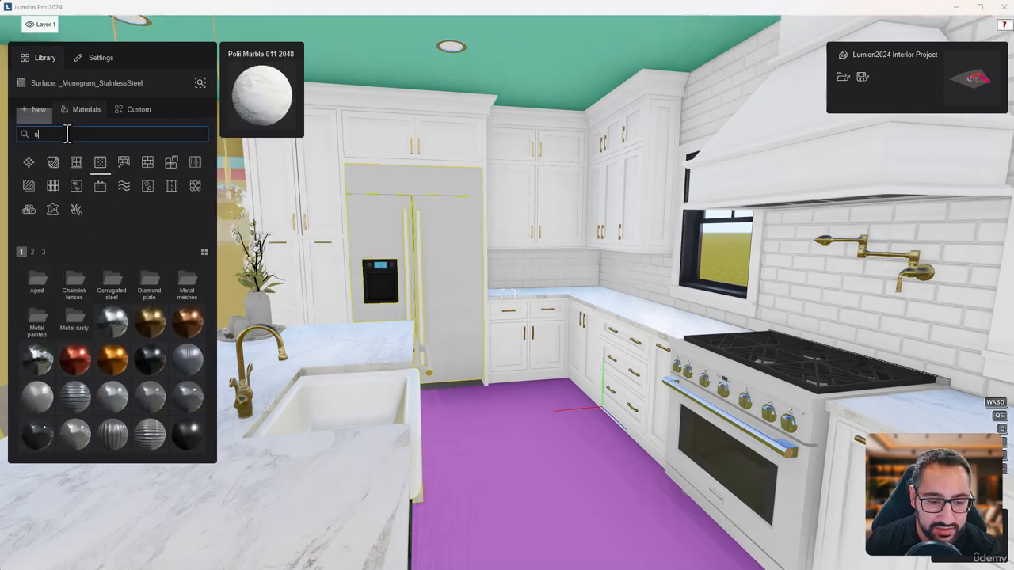
text(tain)
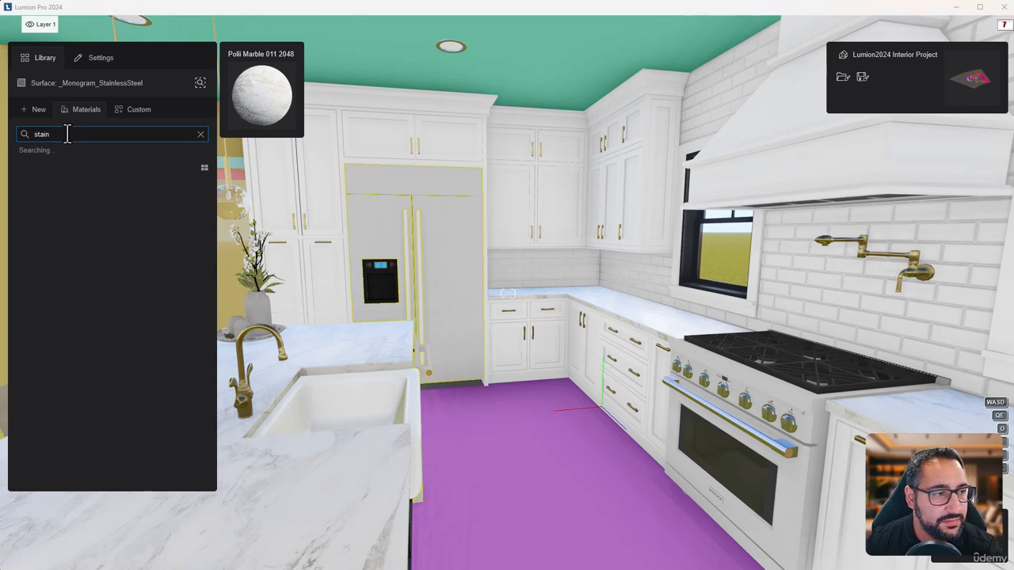
text(less)
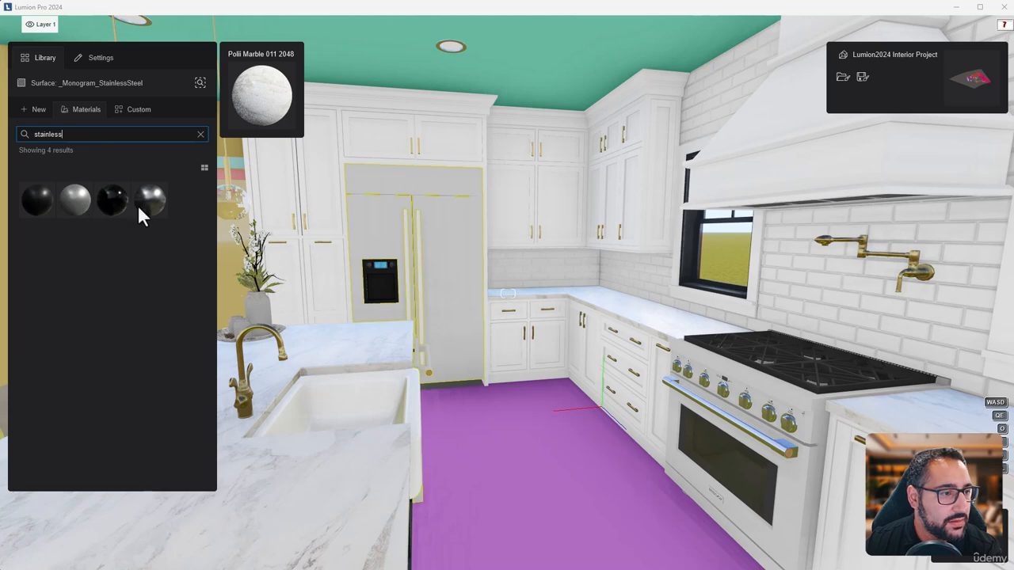
mouse_move(149, 205)
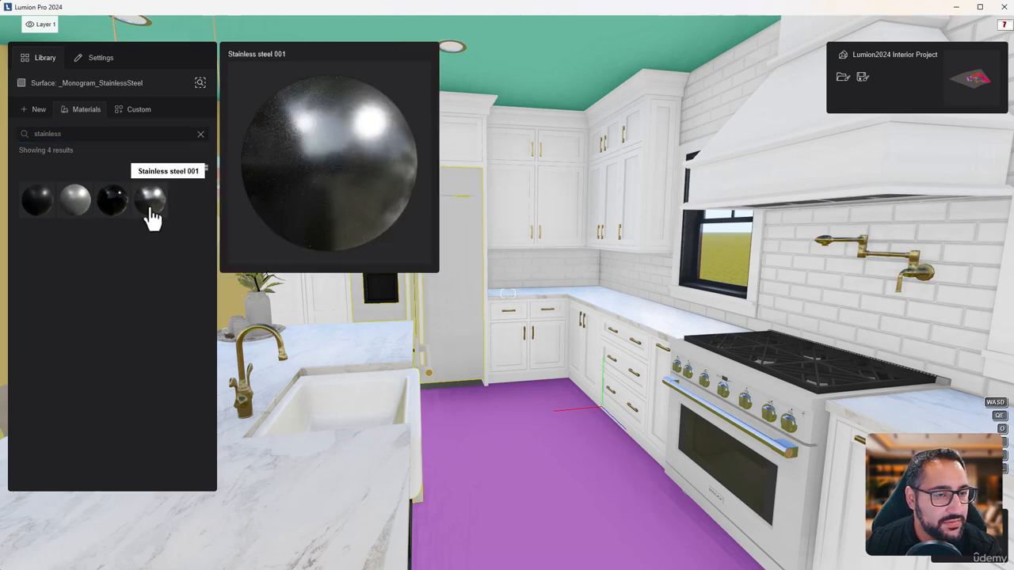
click(151, 206)
Slightly raise the roughness of the refrigerator's stainless steel material
key(w)
mouse_move(419, 235)
right_down()
mouse_move(445, 216)
mouse_move(420, 219)
right_up()
key(w)
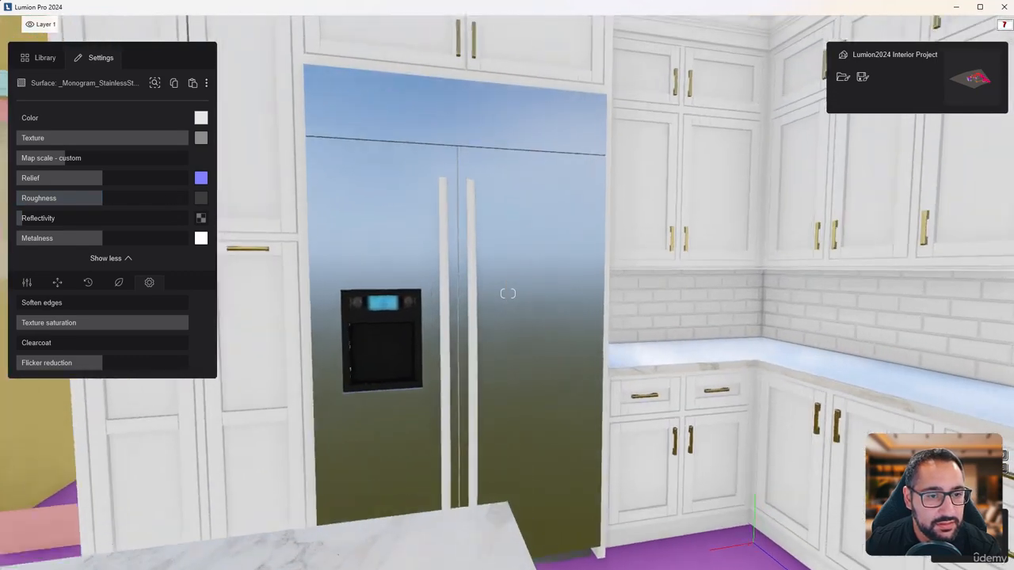
key(w)
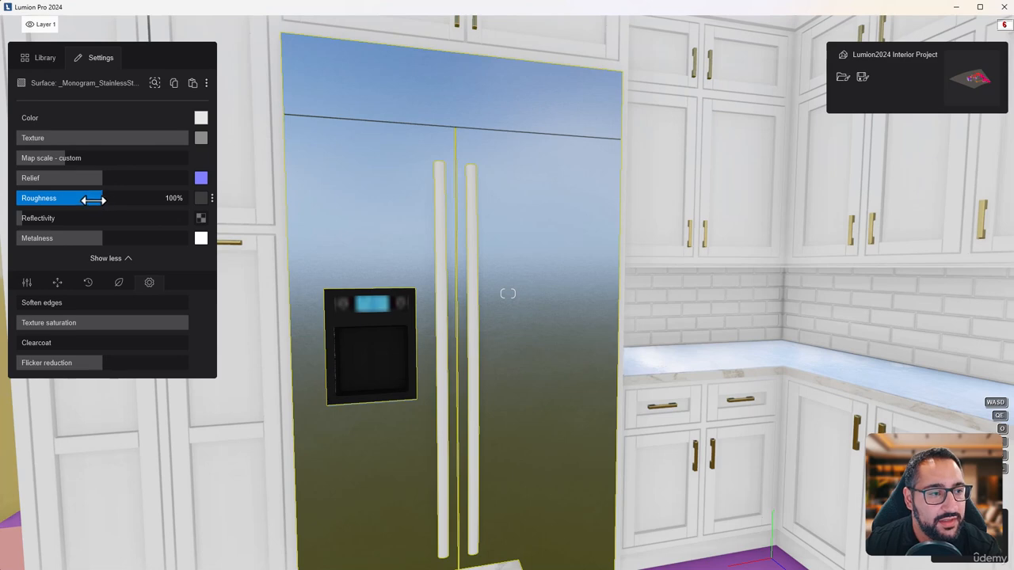
drag(93, 200, 115, 205)
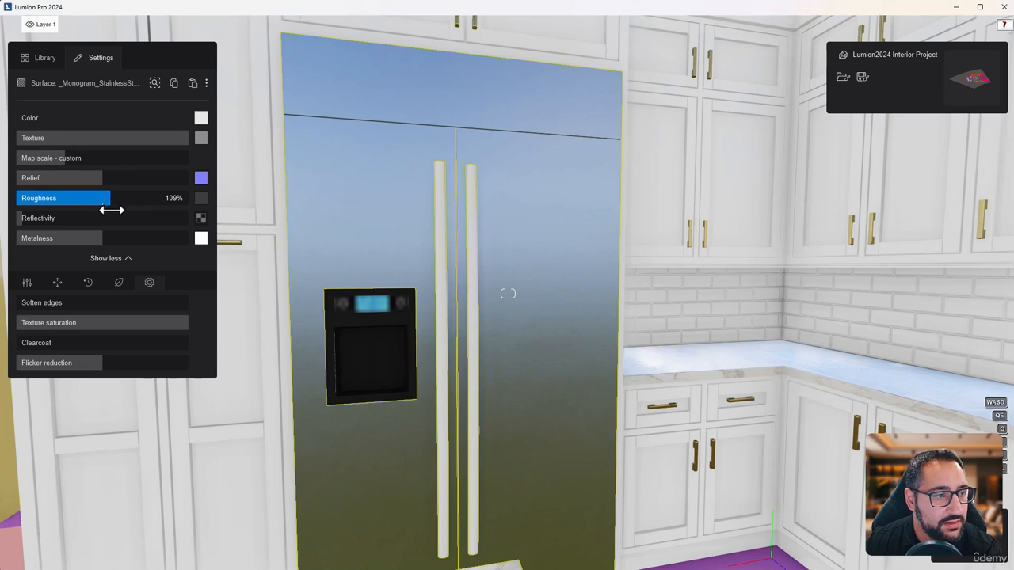
Copy the refrigerator's stainless steel material onto its [Metal_Corrogated_Shiny]42 door handles
click(441, 210)
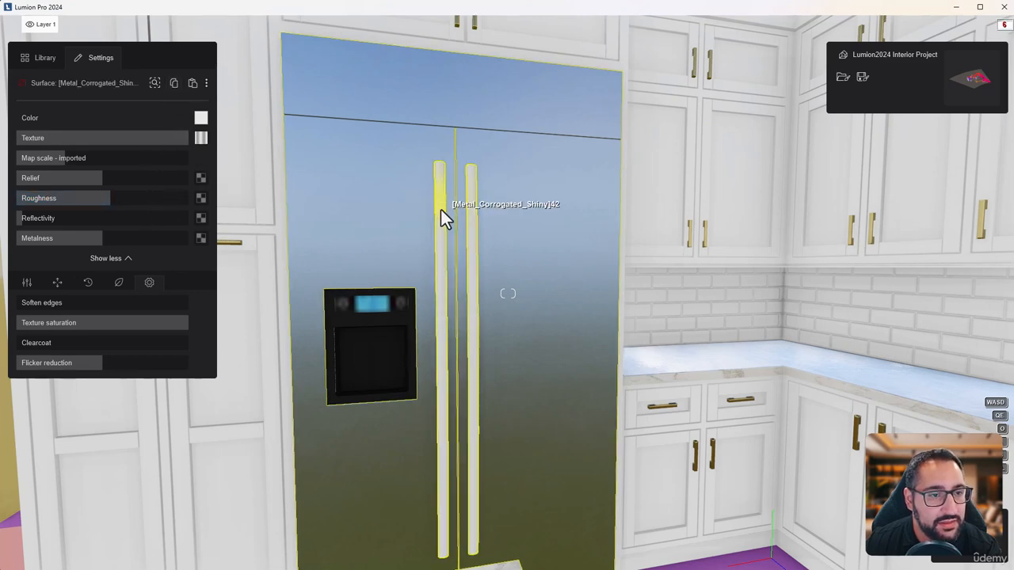
click(194, 88)
key(s)
right_drag(557, 283, 577, 256)
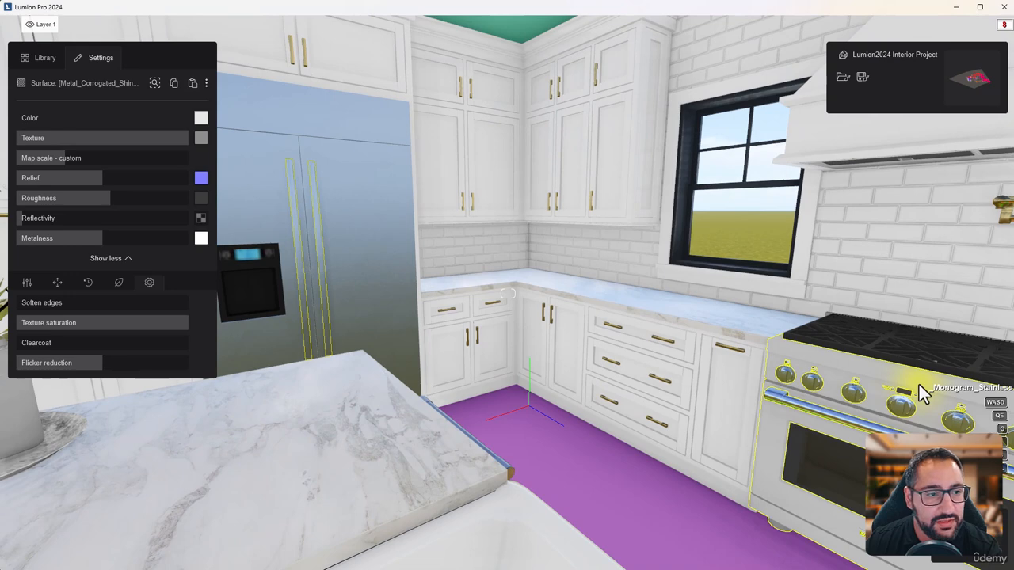
Paste the copied stainless steel onto the range's body, soften its edges slightly and add light silver-metal weathering
click(919, 384)
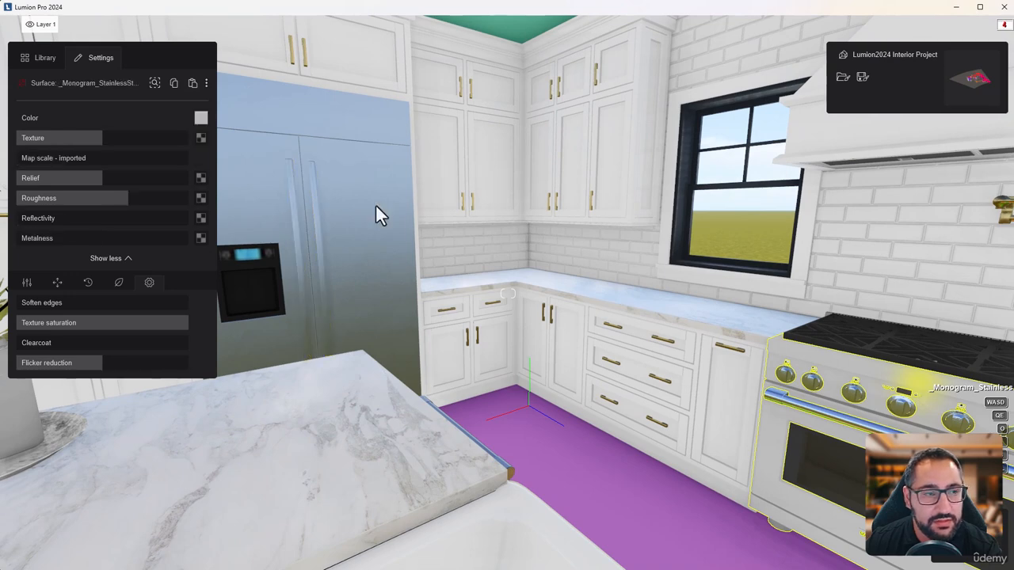
click(193, 86)
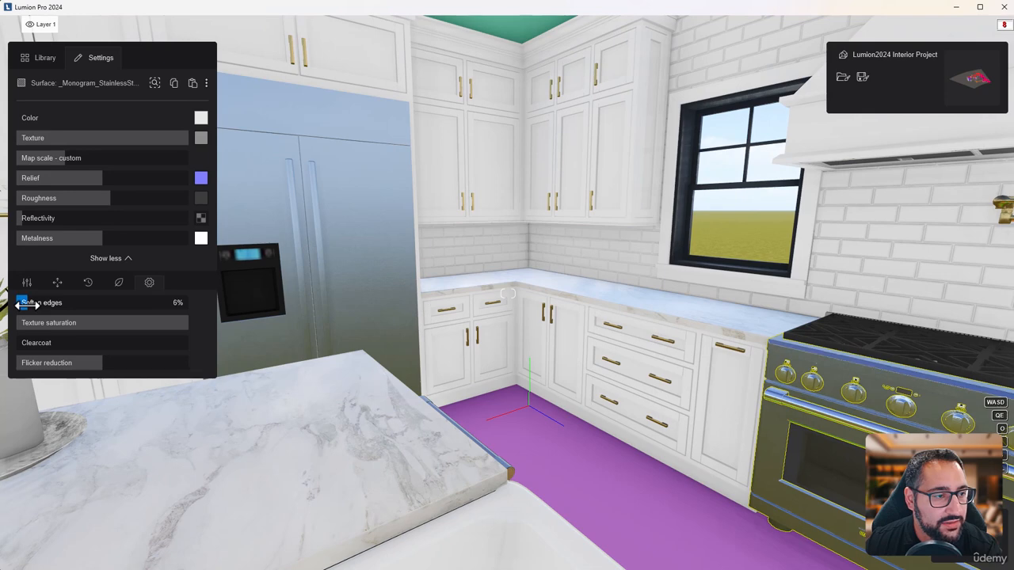
click(88, 282)
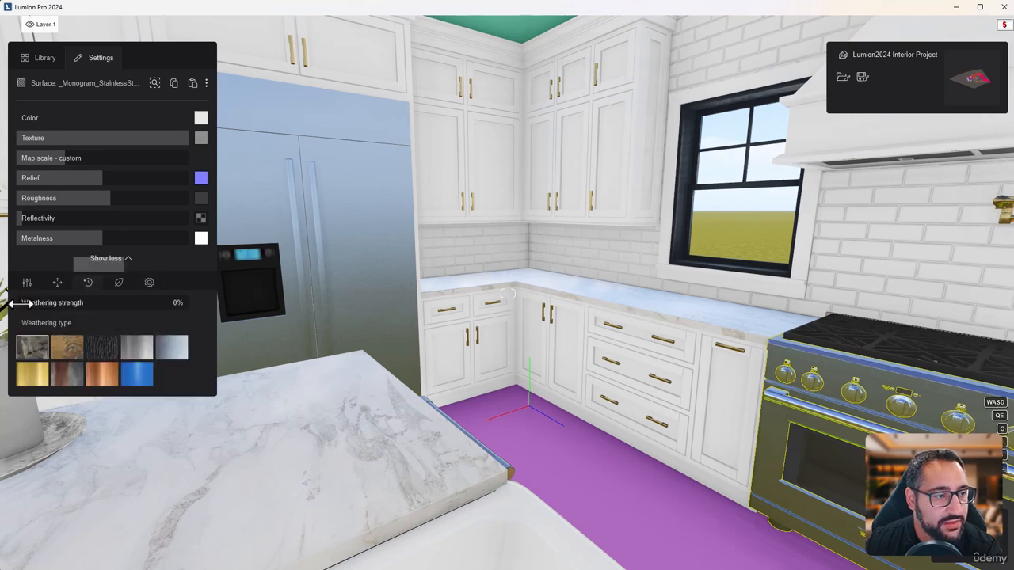
click(166, 352)
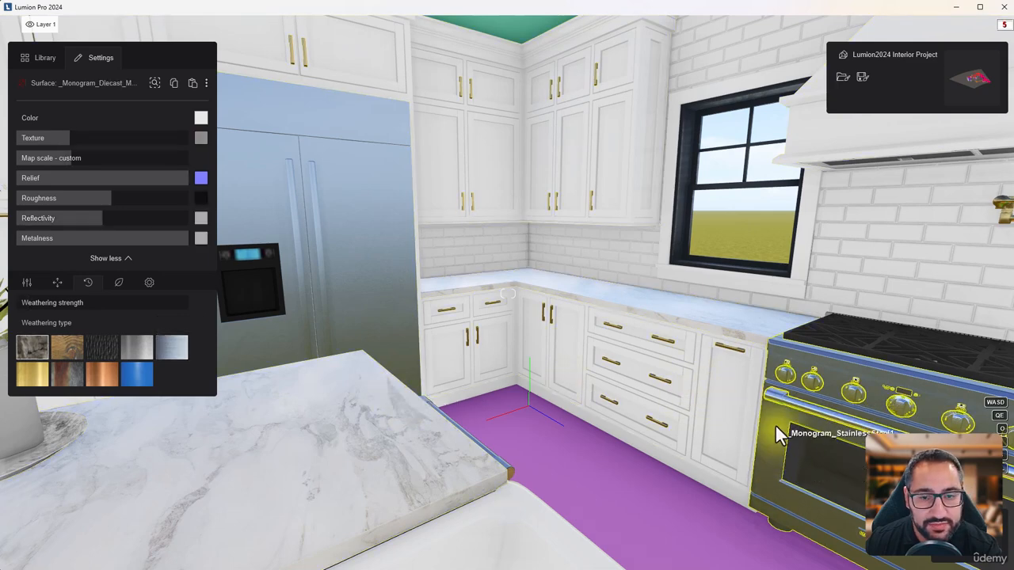
Copy the range body's material onto its _Monogram_Diecast_Metallic handle and knobs, and reduce the texture strength
click(174, 85)
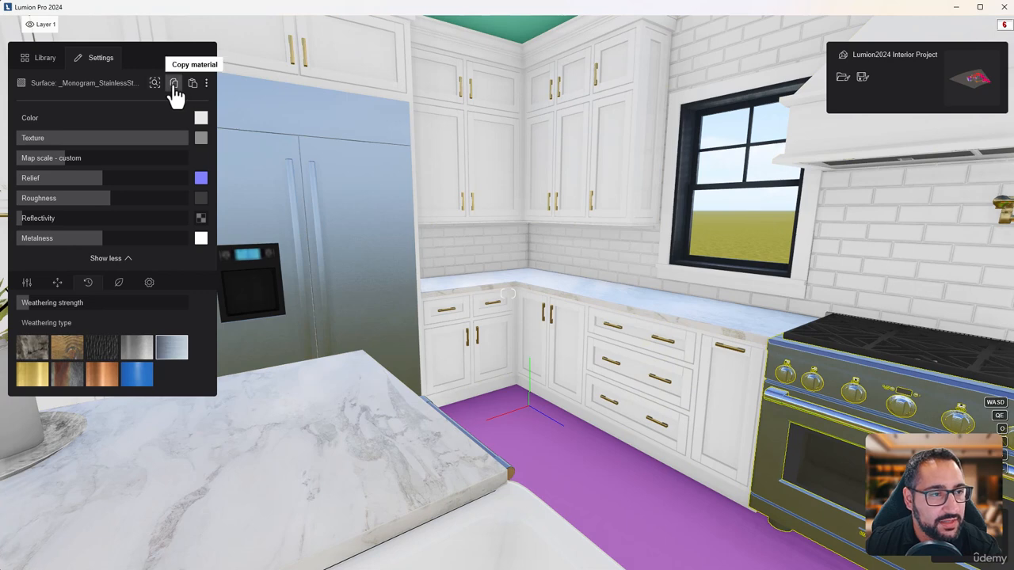
click(787, 405)
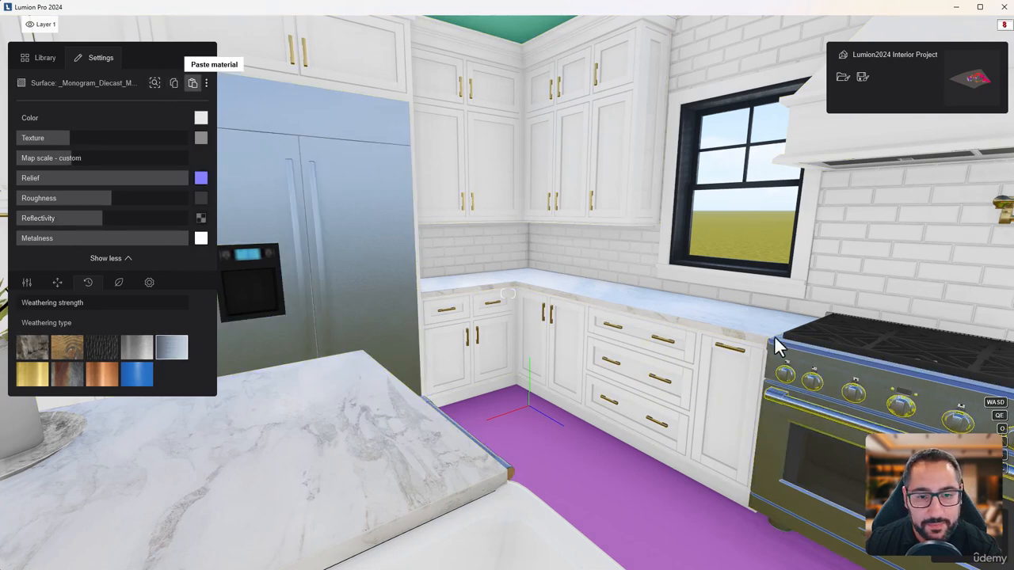
drag(188, 143, 103, 140)
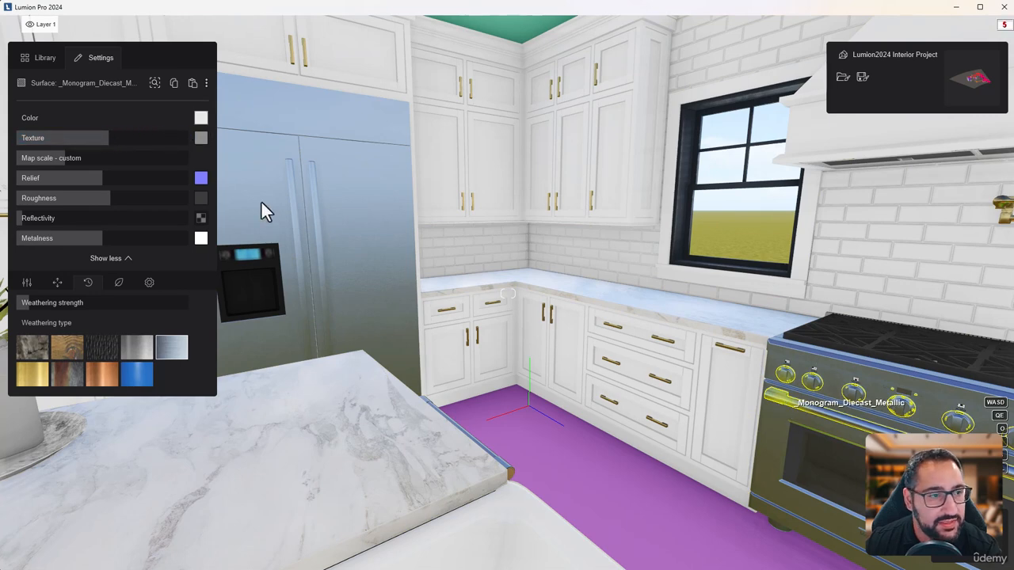
Lower the metalness of the refrigerator's door handle material
drag(72, 237, 42, 235)
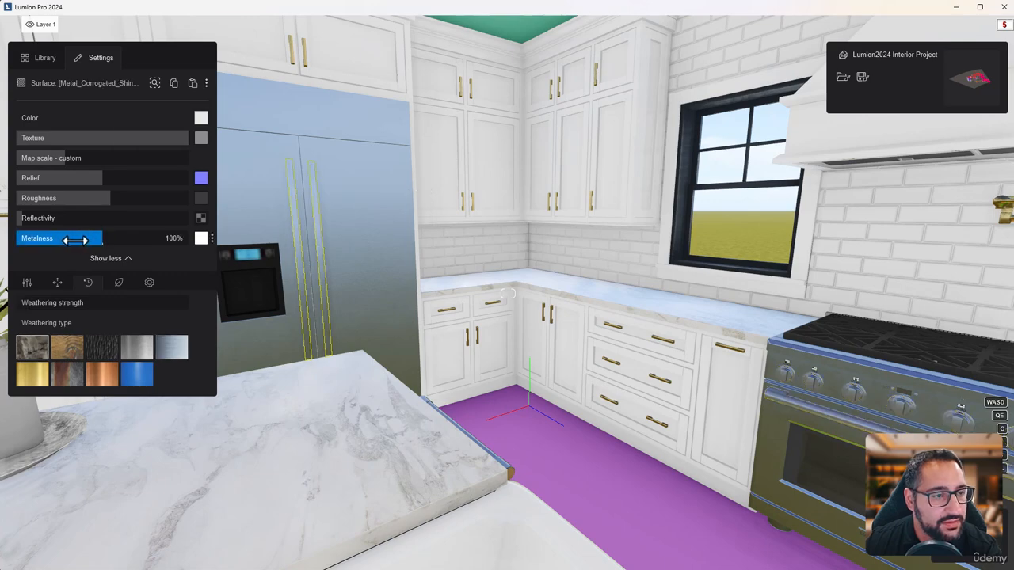
drag(76, 241, 67, 240)
Apply the iron library material to the range cooktop's _Monogram_Black surface
key(s)
right_drag(505, 278, 420, 313)
key(s)
key(s)
key(e)
key(d)
key(w)
key(d)
right_drag(602, 289, 541, 318)
key(w)
key(d)
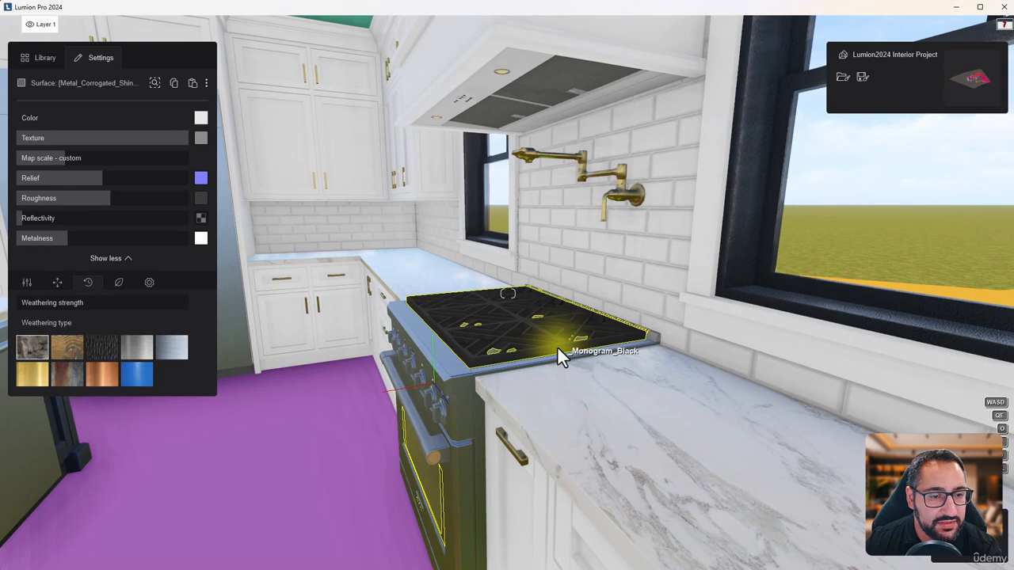
click(403, 286)
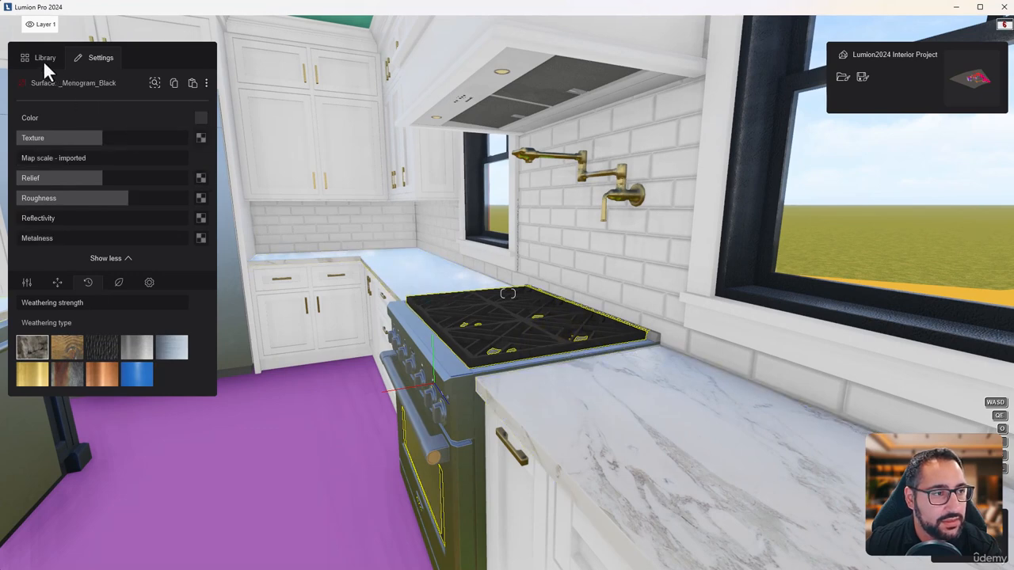
click(43, 59)
click(106, 135)
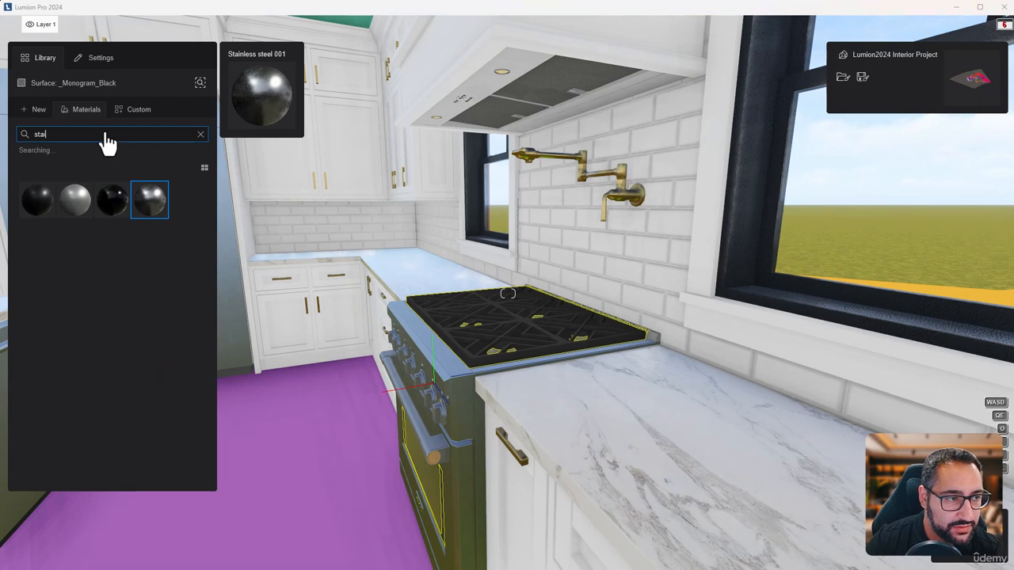
key(BackSpace)
key(BackSpace)
key(BackSpace)
key(BackSpace)
text(iron)
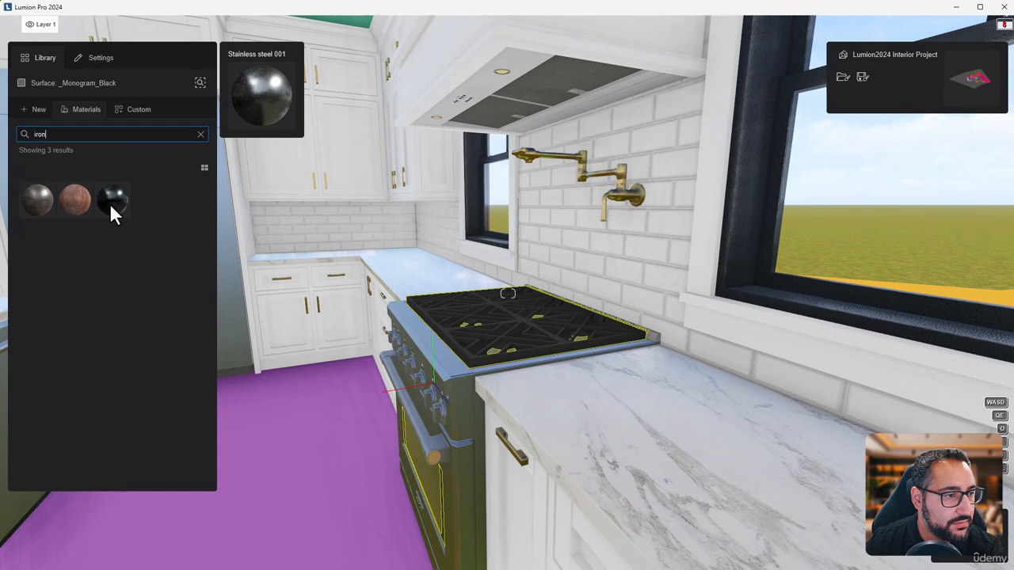
mouse_move(109, 203)
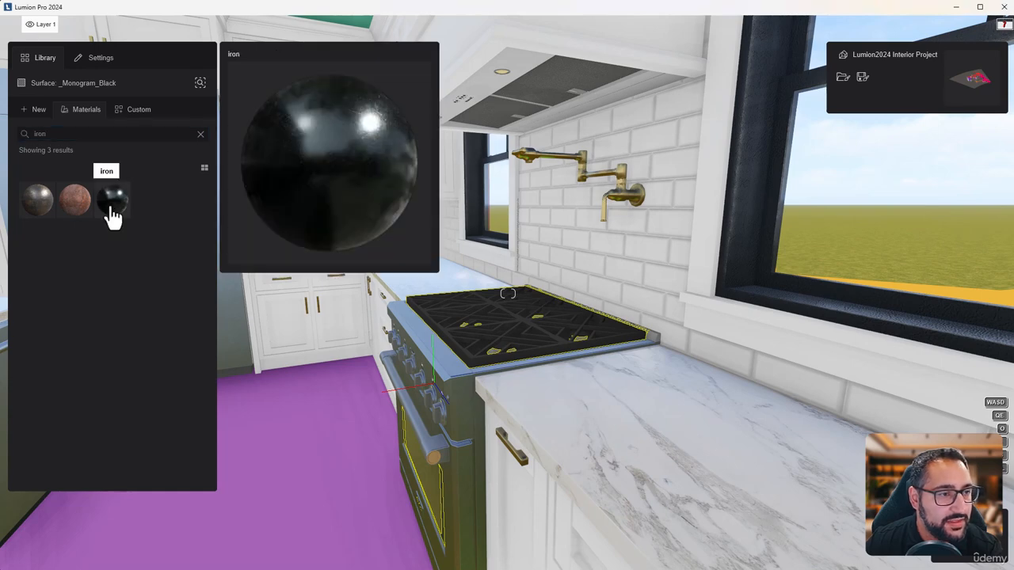
click(113, 207)
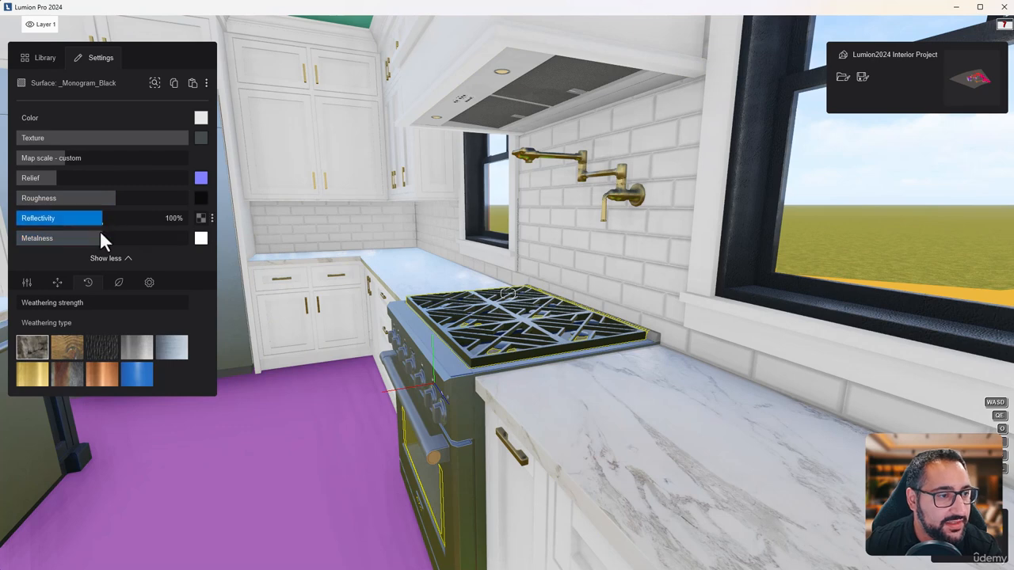
Set the cooktop iron's reflectivity to 20%, raise its roughness and add light silver-metal weathering
drag(88, 221, 33, 222)
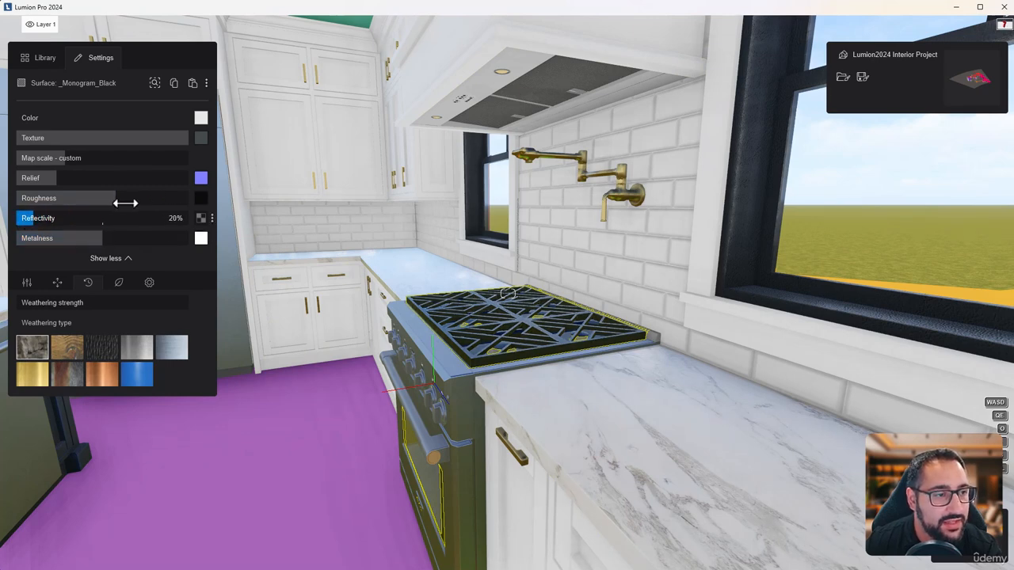
mouse_move(124, 198)
mouse_down()
mouse_move(186, 198)
mouse_move(36, 207)
mouse_move(154, 204)
mouse_move(146, 208)
mouse_up()
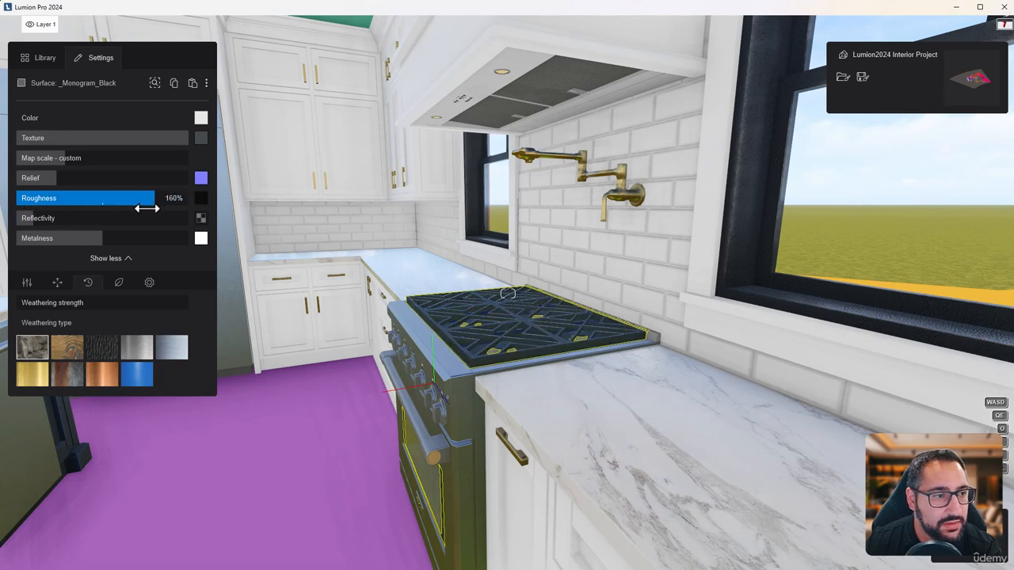
click(30, 302)
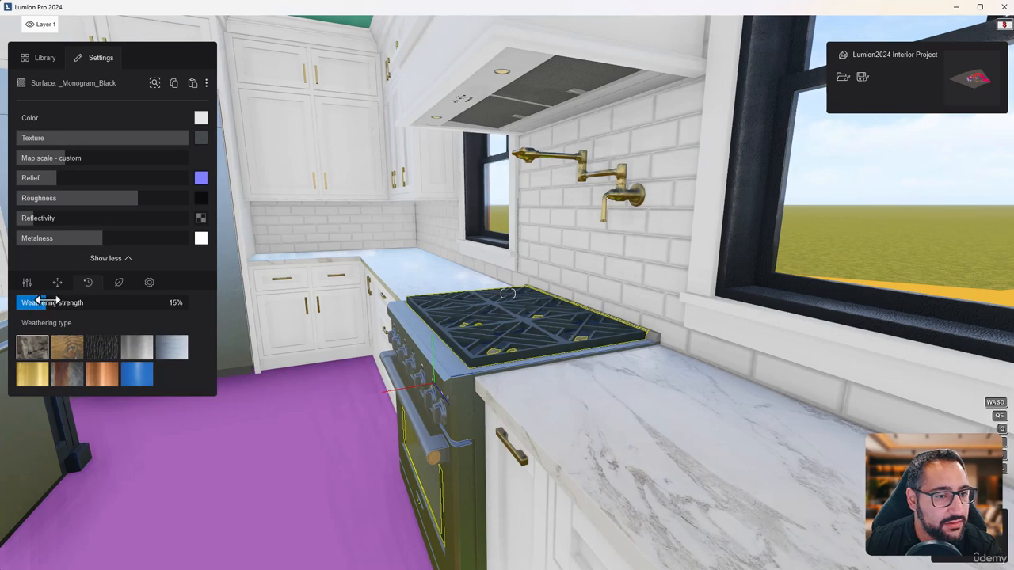
click(176, 352)
Examine the finished kitchen materials on the range, refrigerator, cabinets and island from across the room
right_drag(328, 346, 435, 321)
key(s)
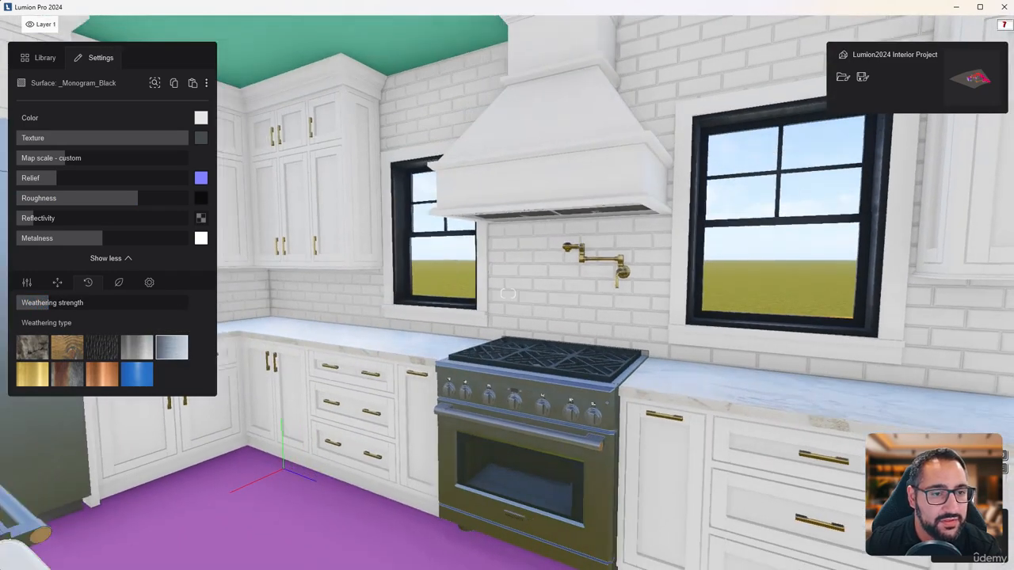
key(s)
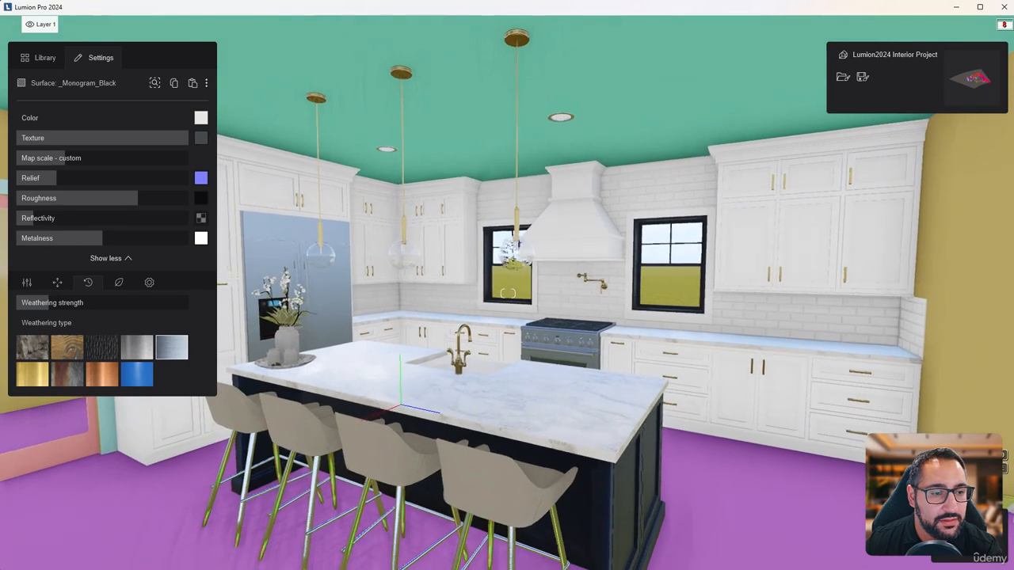
key(s)
right_drag(508, 294, 448, 271)
key(e)
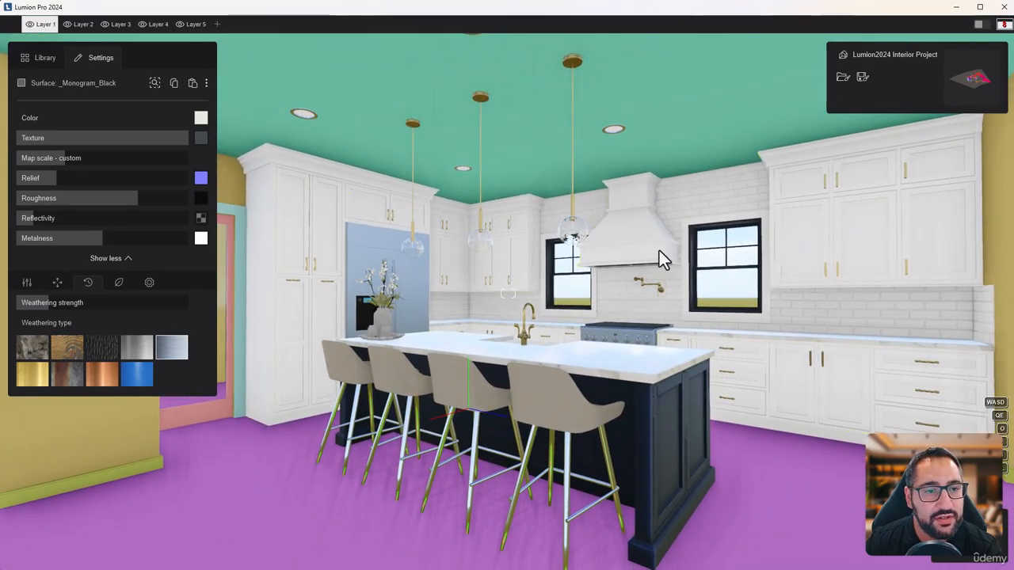
key(d)
right_drag(772, 419, 779, 438)
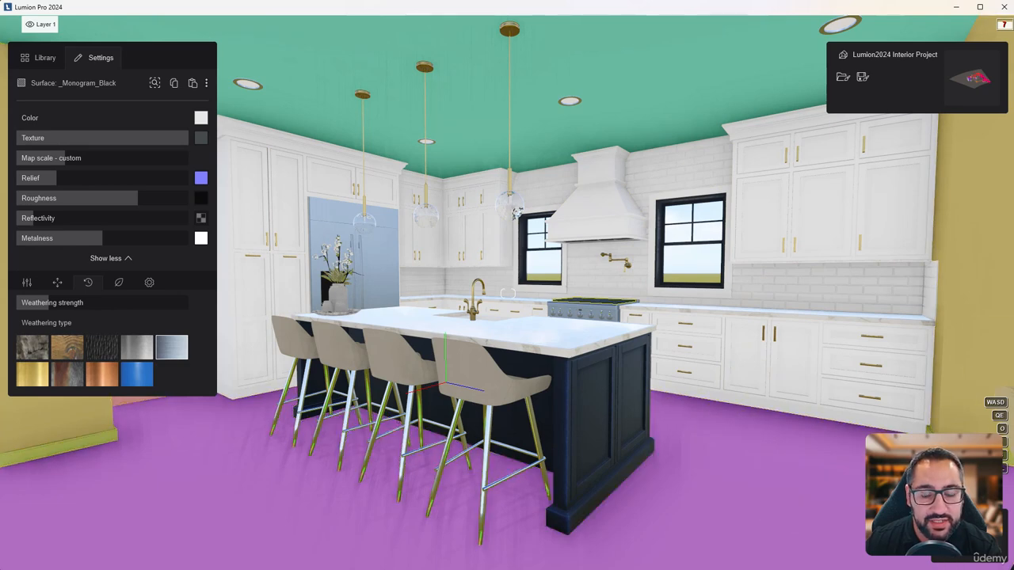
Accept the material changes and save the project as a new file in the chosen project folder
click(979, 538)
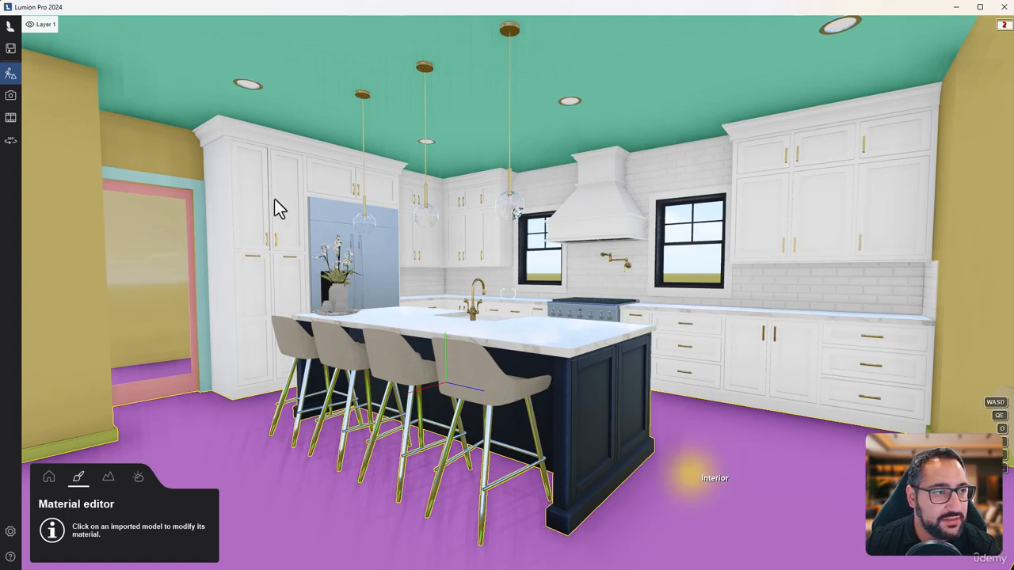
click(11, 47)
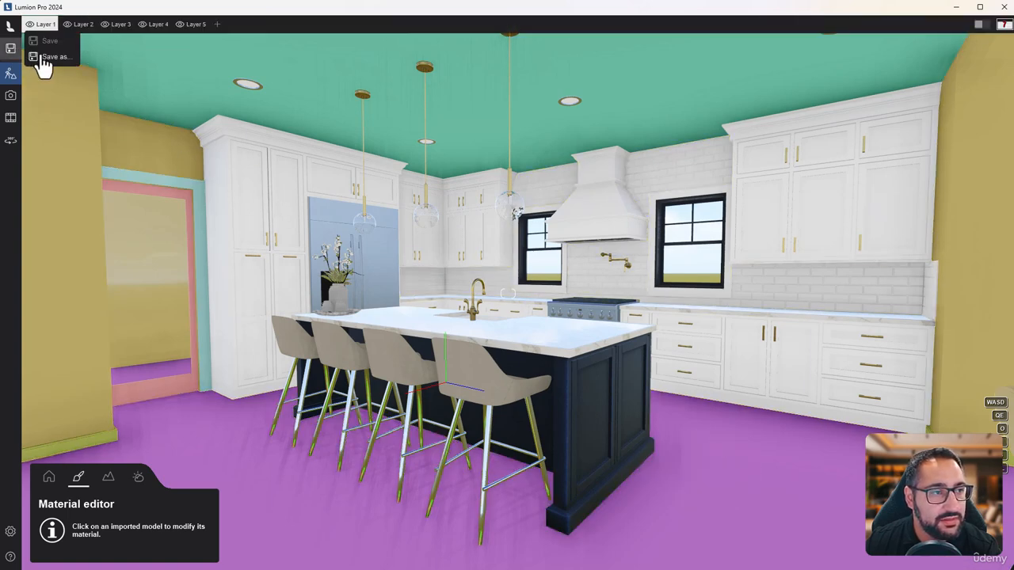
click(46, 57)
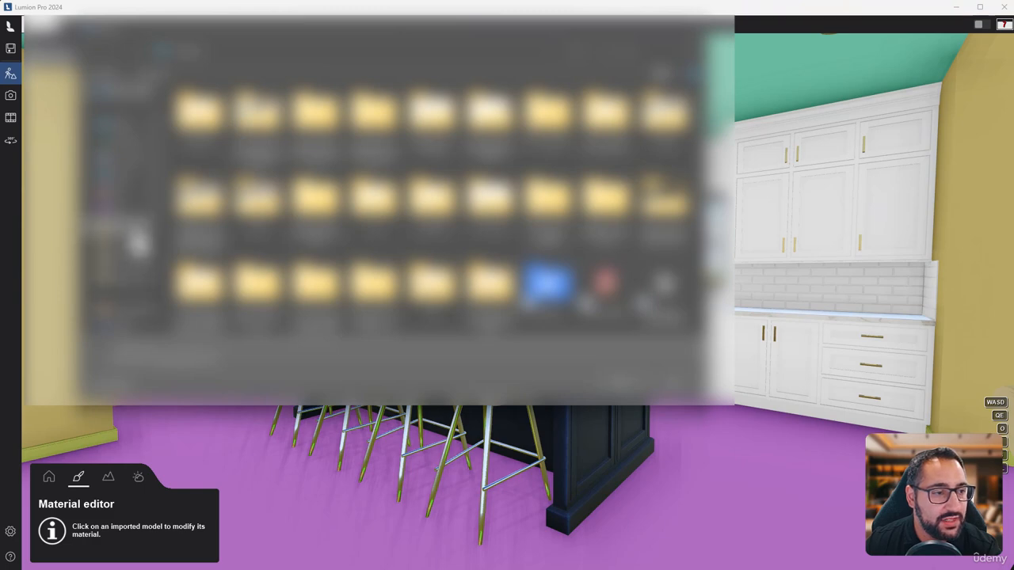
click(123, 290)
double_click(259, 152)
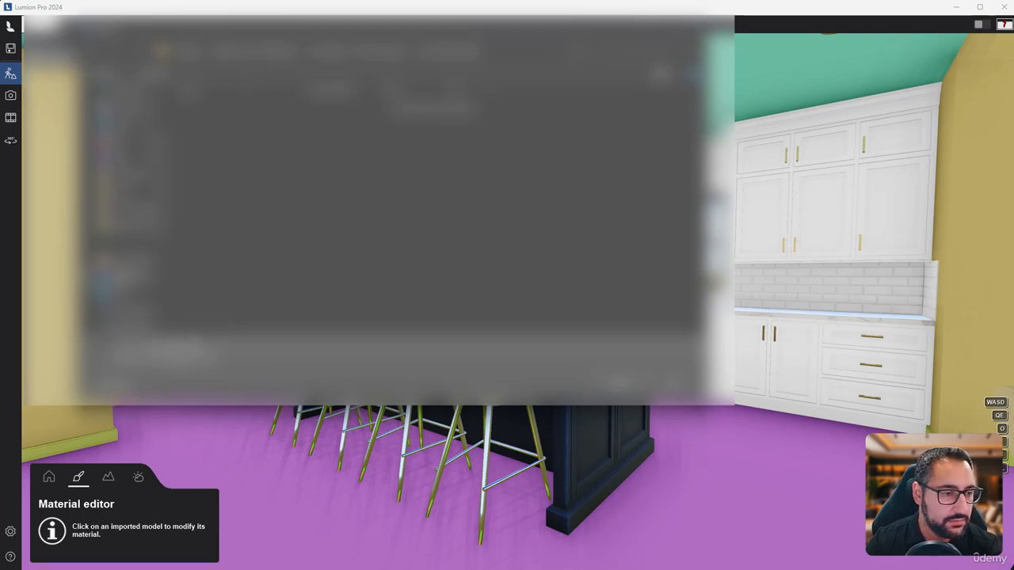
click(623, 383)
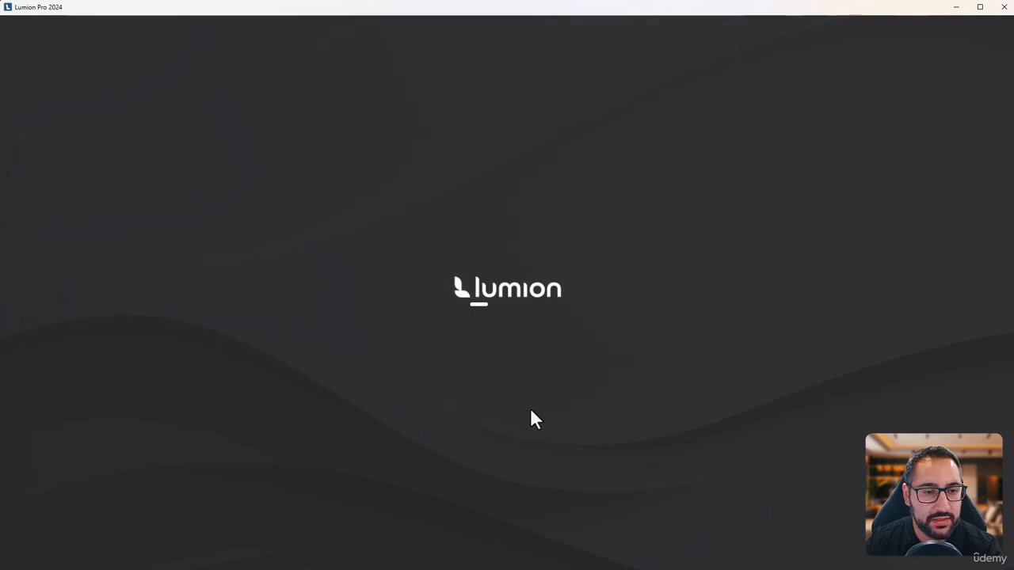